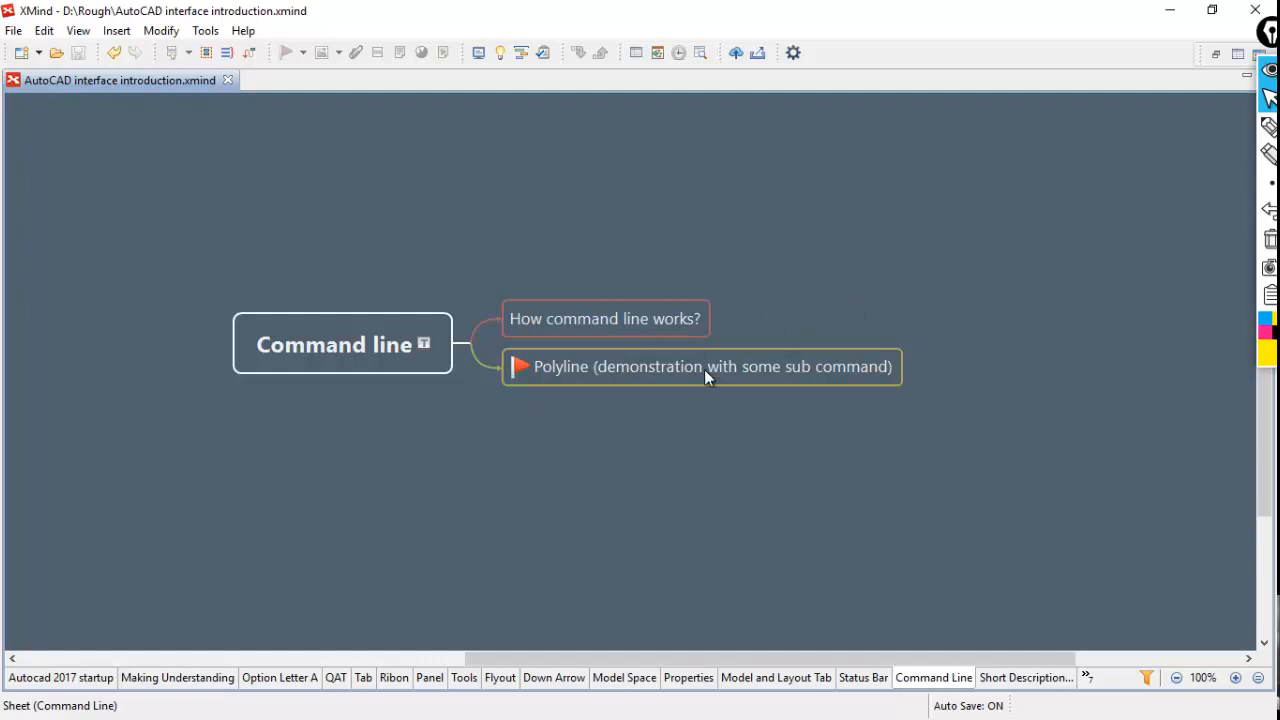
# Switch from the XMind map to the Alam-Model.dwg drawing in AutoCAD.
pyautogui.hotkey('alt', 'Tab')
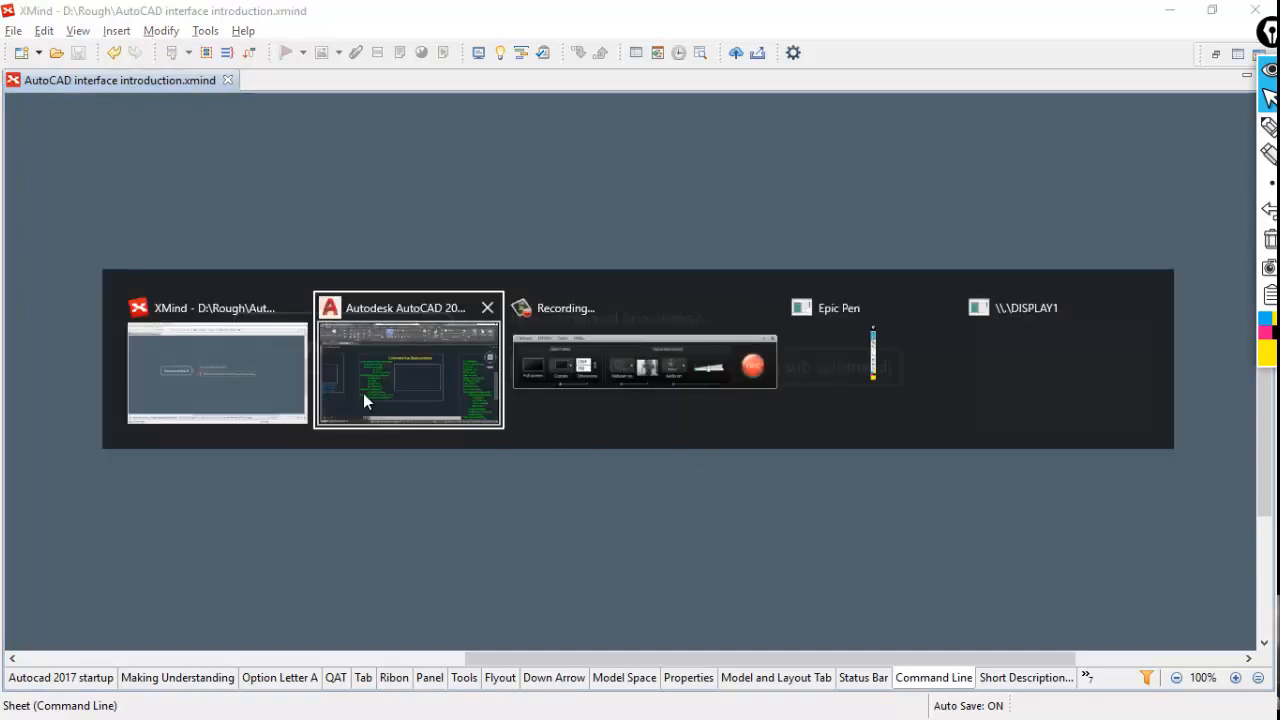
pyautogui.click(408, 365)
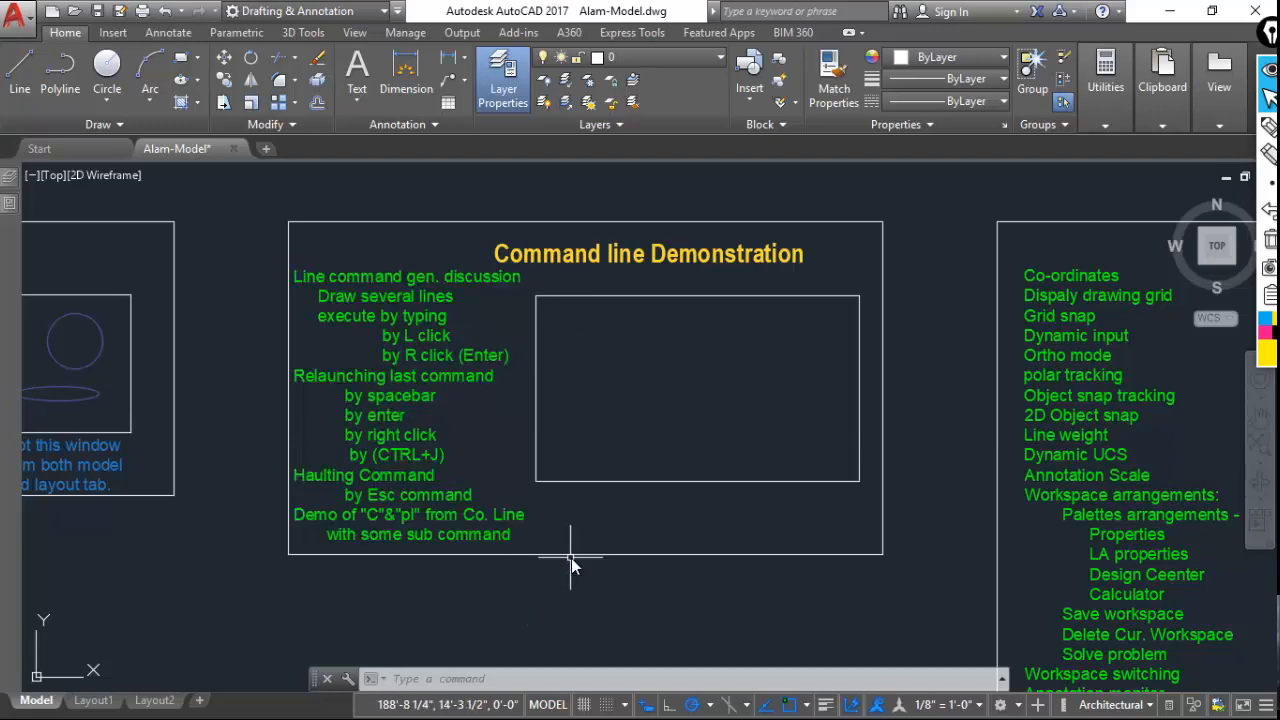
# Outline the command line with a freehand screen annotation and clear the annotation.
pyautogui.hotkey('ctrl', 'shift', '3')
pyautogui.moveTo(293, 634)
pyautogui.mouseDown()
pyautogui.moveTo(299, 673)
pyautogui.moveTo(418, 711)
pyautogui.moveTo(1060, 700)
pyautogui.moveTo(900, 668)
pyautogui.moveTo(487, 670)
pyautogui.moveTo(289, 646)
pyautogui.mouseUp()
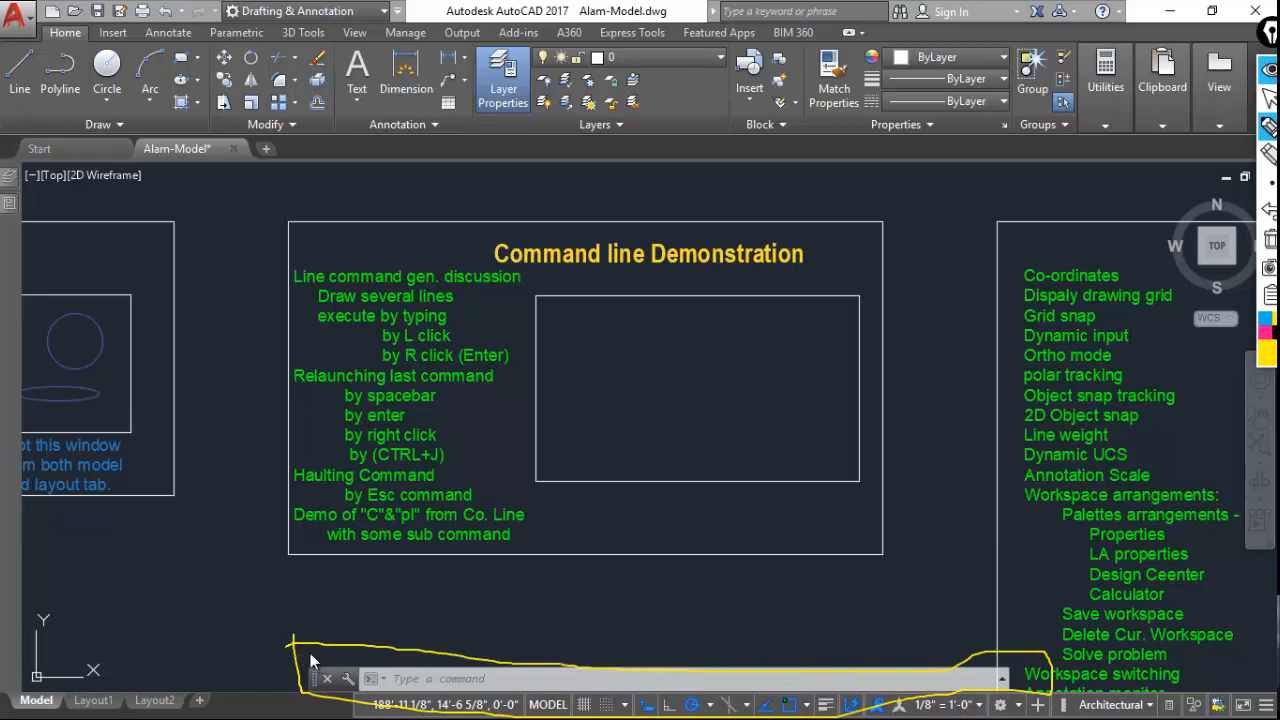
pyautogui.hotkey('ctrl', 'shift', '2')
pyautogui.hotkey('ctrl', 'shift', '7')
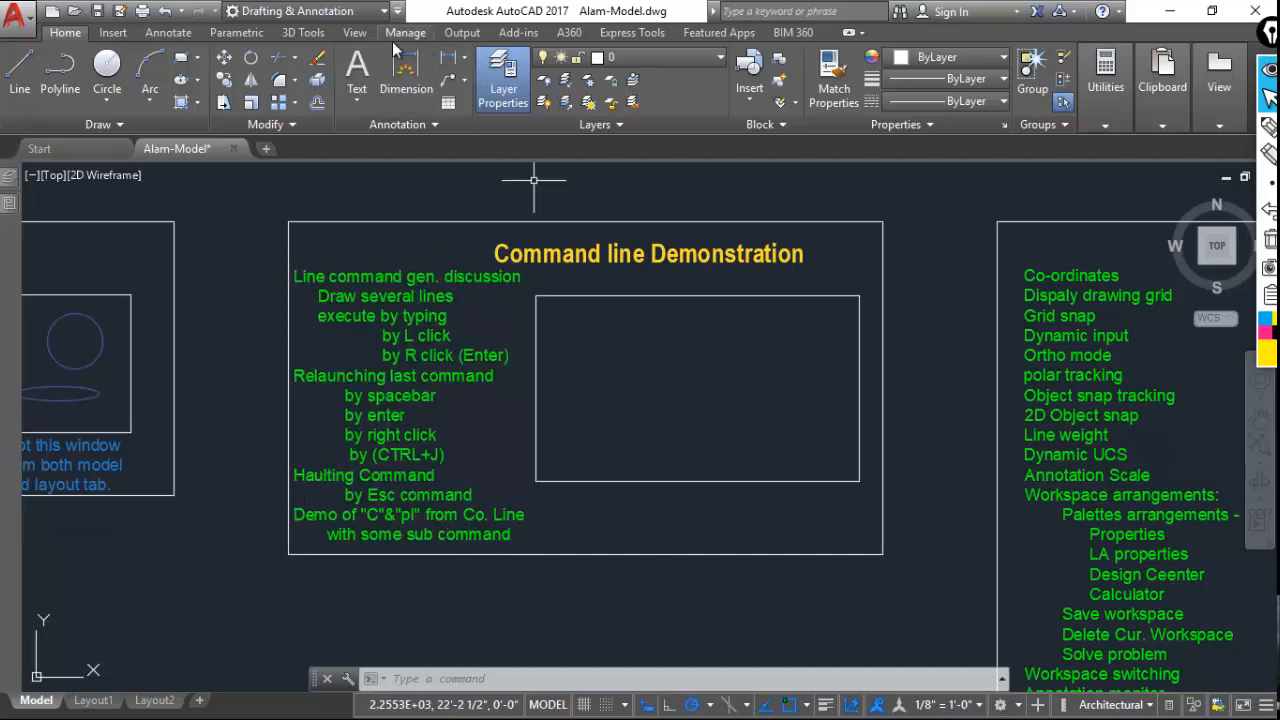
# Hide the command line, confirm closing it, and restore it to the workspace.
pyautogui.click(353, 34)
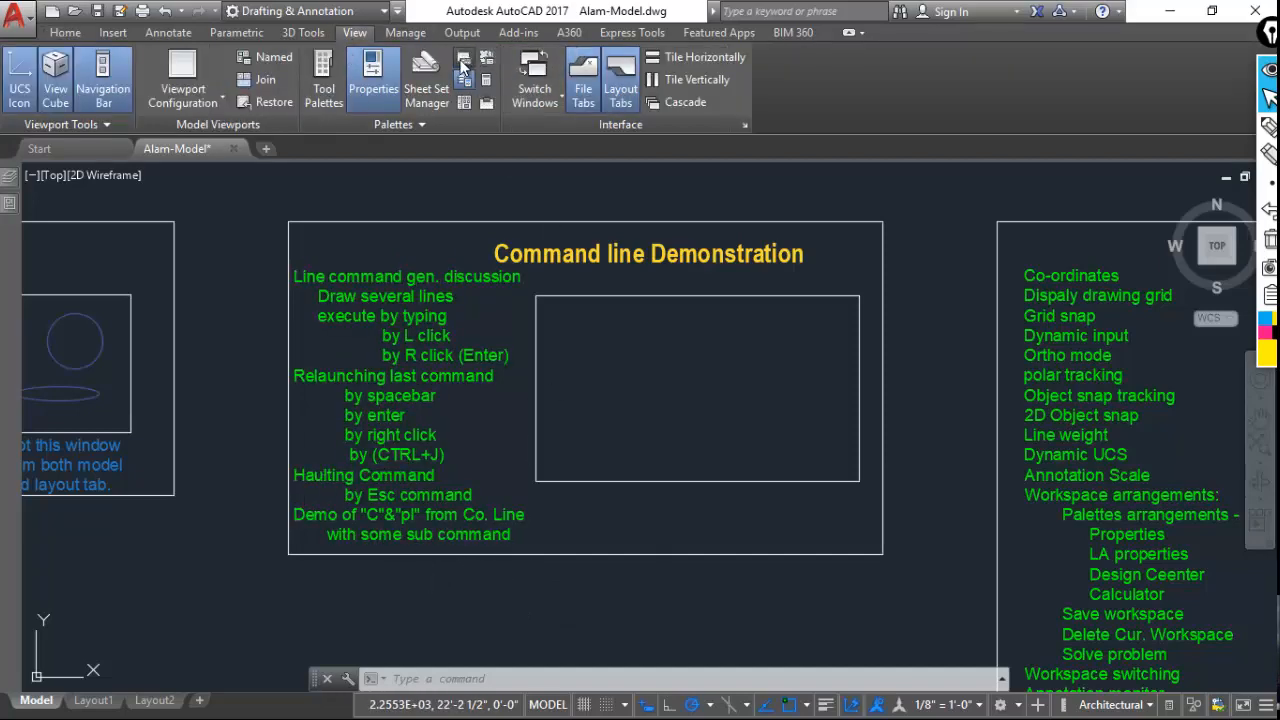
pyautogui.click(464, 59)
pyautogui.click(720, 384)
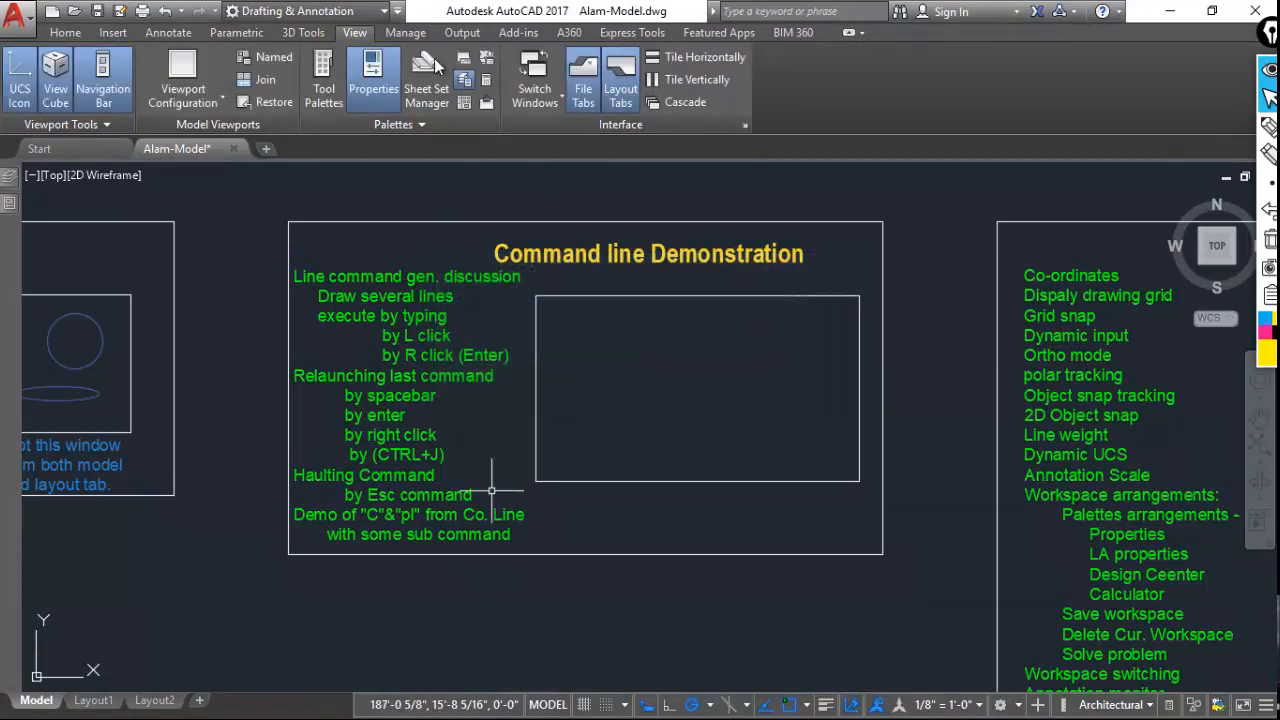
pyautogui.click(460, 62)
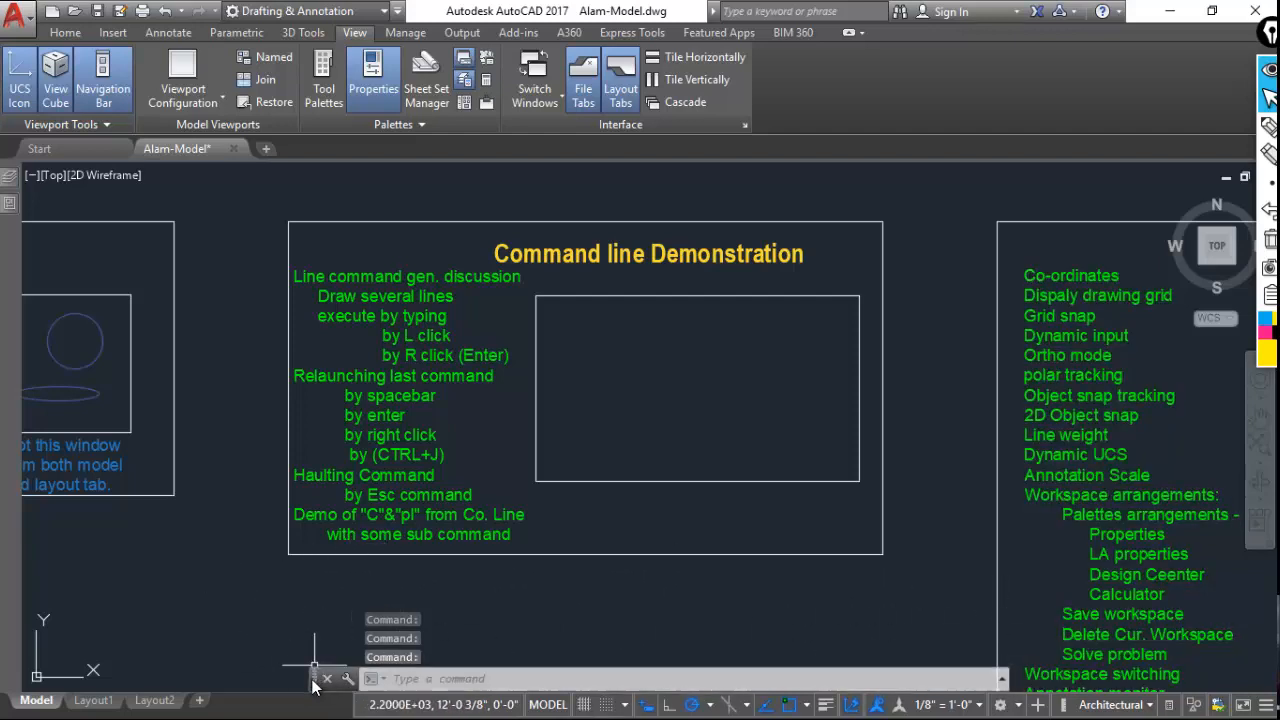
# Dock the command line beneath the drawing area, return it to floating and adjust its width.
pyautogui.moveTo(311, 678)
pyautogui.mouseDown()
pyautogui.moveTo(323, 484)
pyautogui.moveTo(325, 564)
pyautogui.moveTo(280, 543)
pyautogui.moveTo(296, 535)
pyautogui.moveTo(251, 698)
pyautogui.mouseUp()
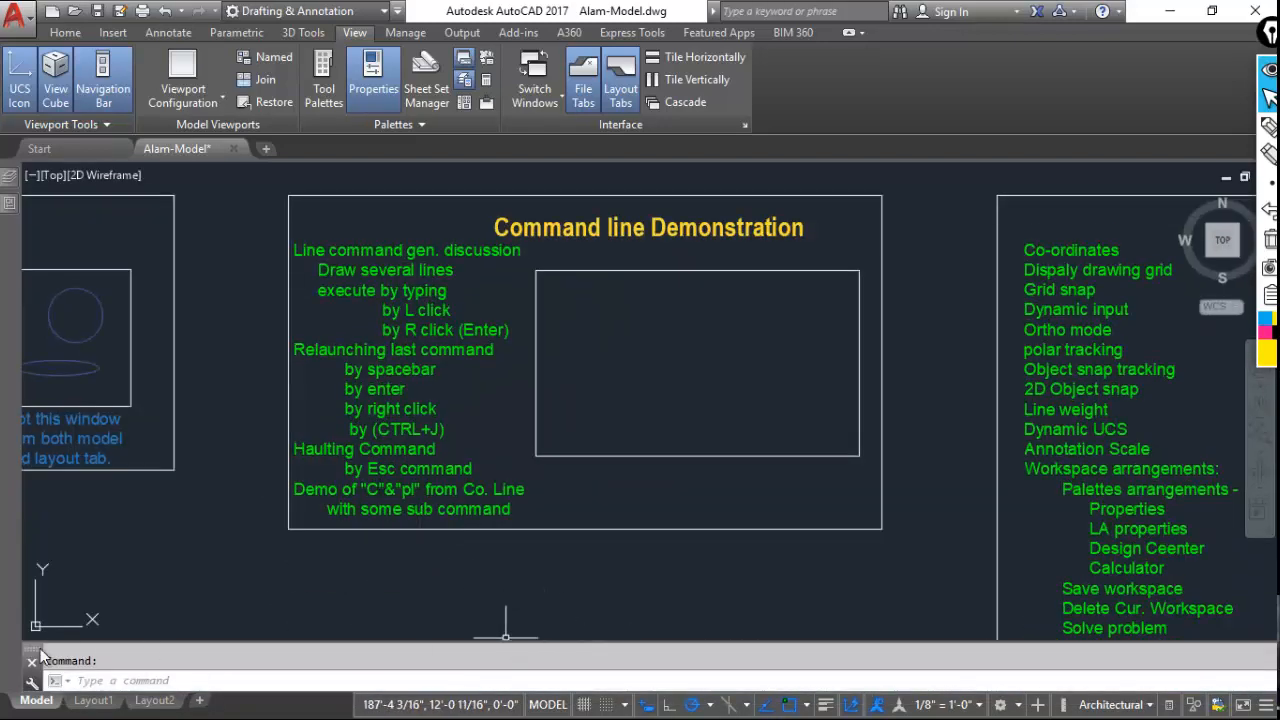
pyautogui.moveTo(38, 655)
pyautogui.mouseDown()
pyautogui.moveTo(123, 609)
pyautogui.moveTo(173, 634)
pyautogui.moveTo(337, 660)
pyautogui.mouseUp()
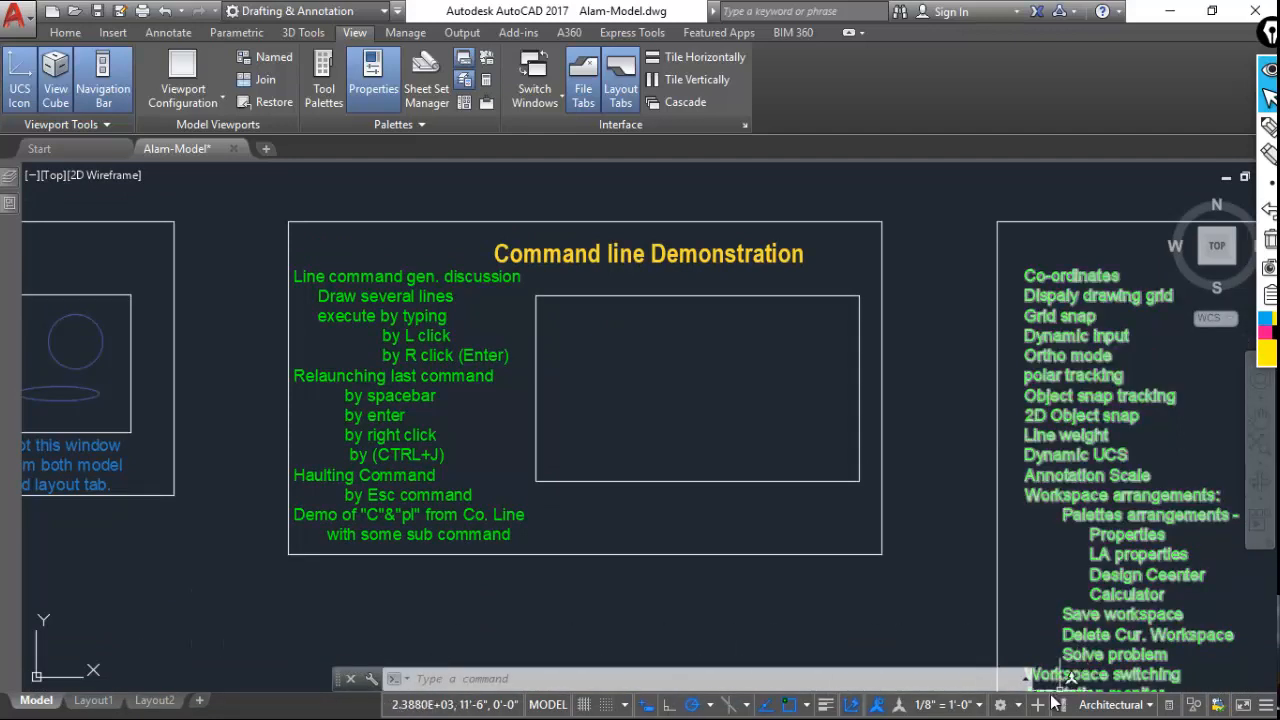
pyautogui.moveTo(1028, 680); pyautogui.dragTo(1155, 679)
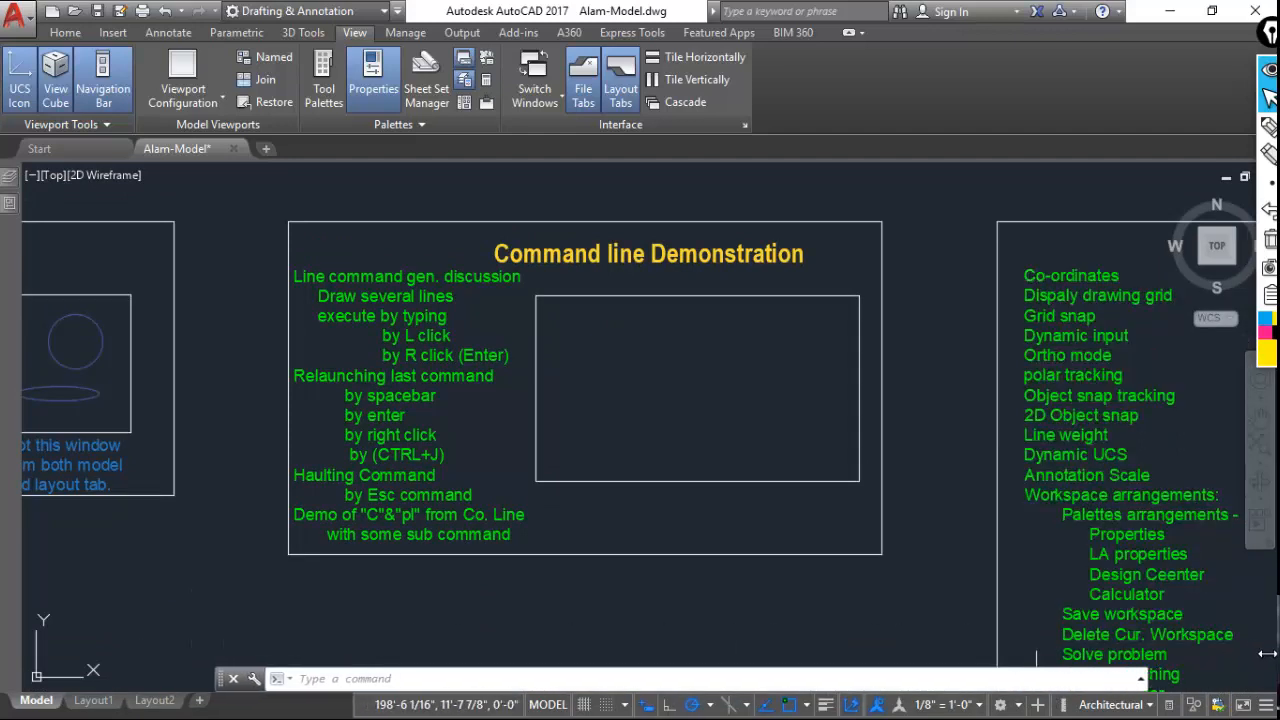
pyautogui.moveTo(1242, 654); pyautogui.dragTo(969, 654)
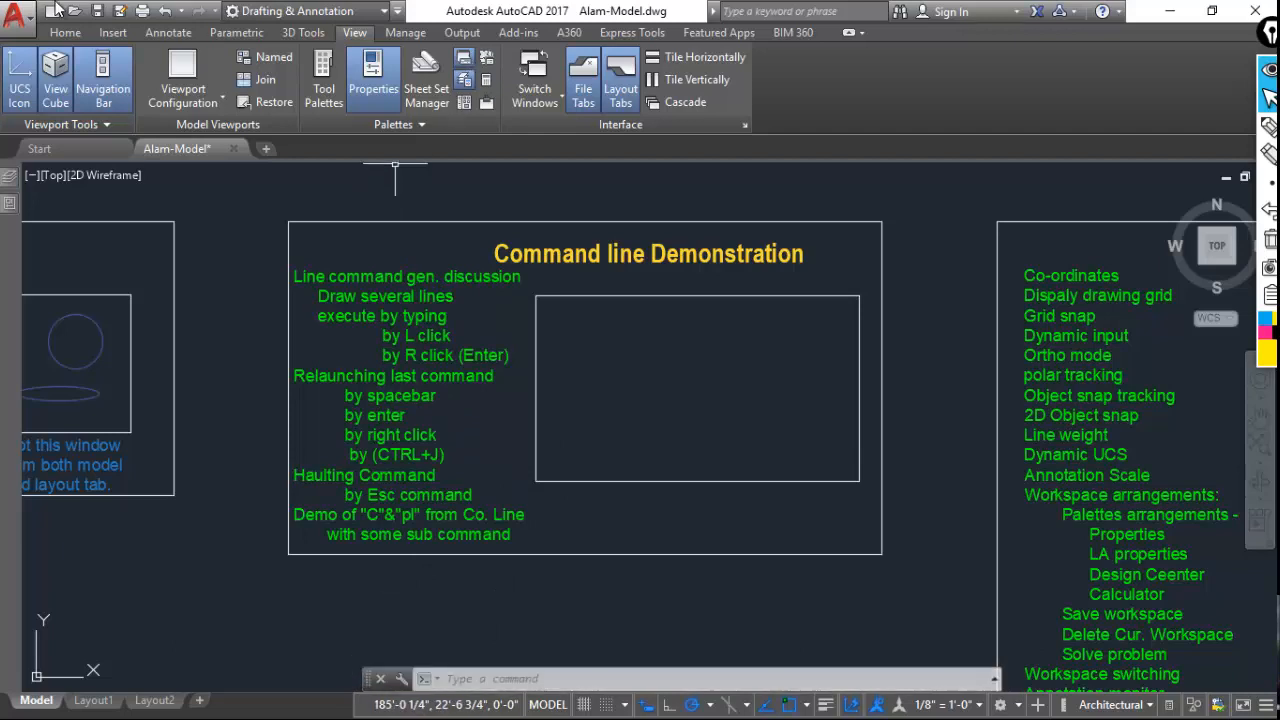
# Look at the command line's list of recent commands and close it.
pyautogui.click(428, 679)
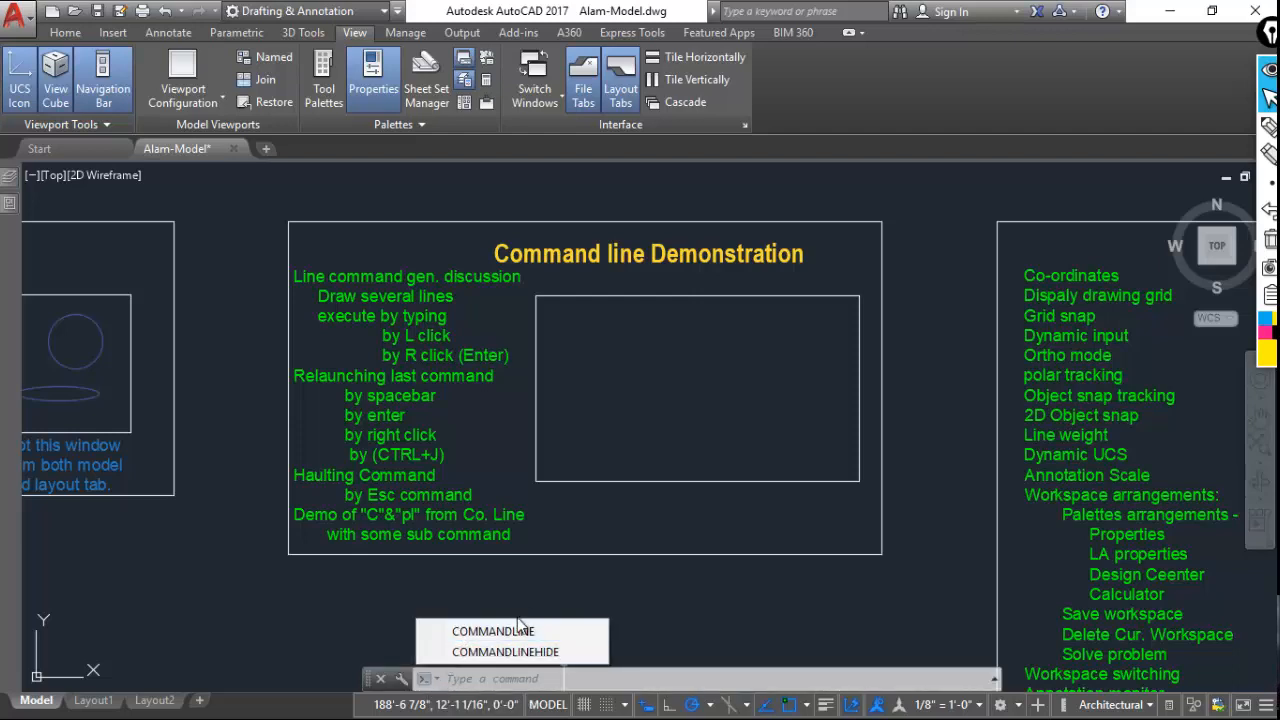
pyautogui.click(428, 576)
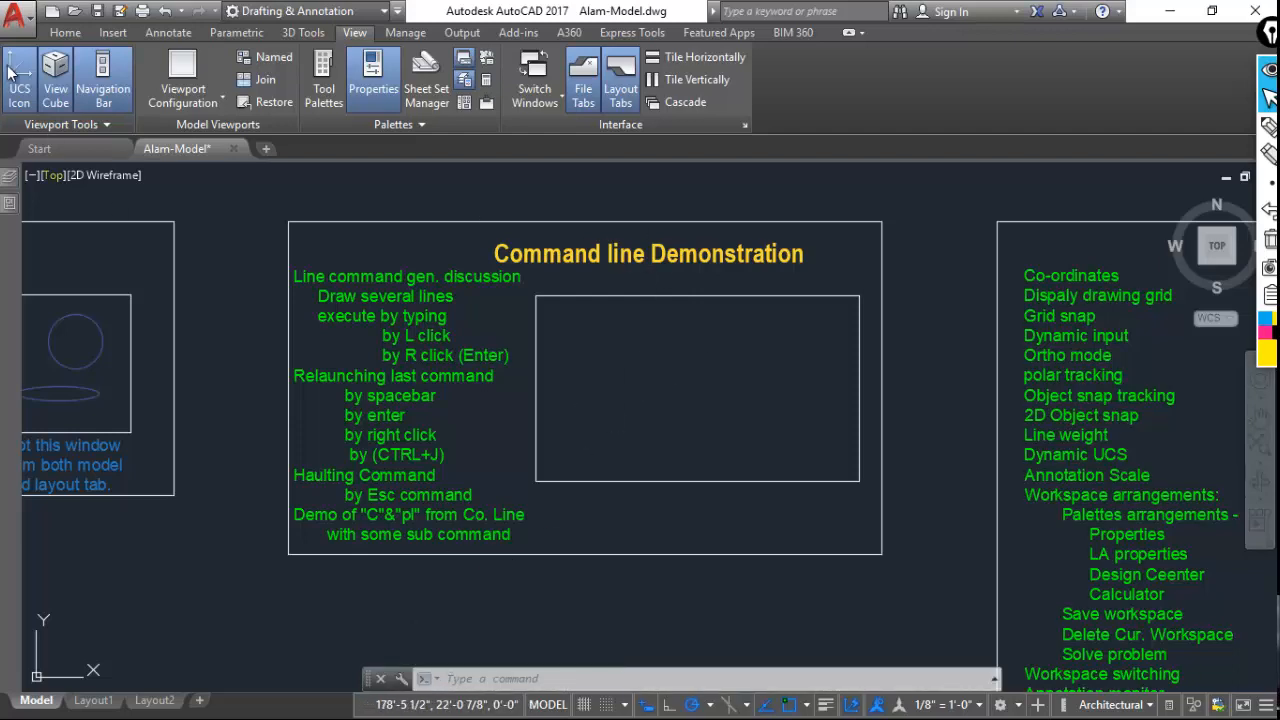
# Draw one slanted line inside the empty rectangle of the Command line Demonstration frame with the Line command.
pyautogui.click(62, 32)
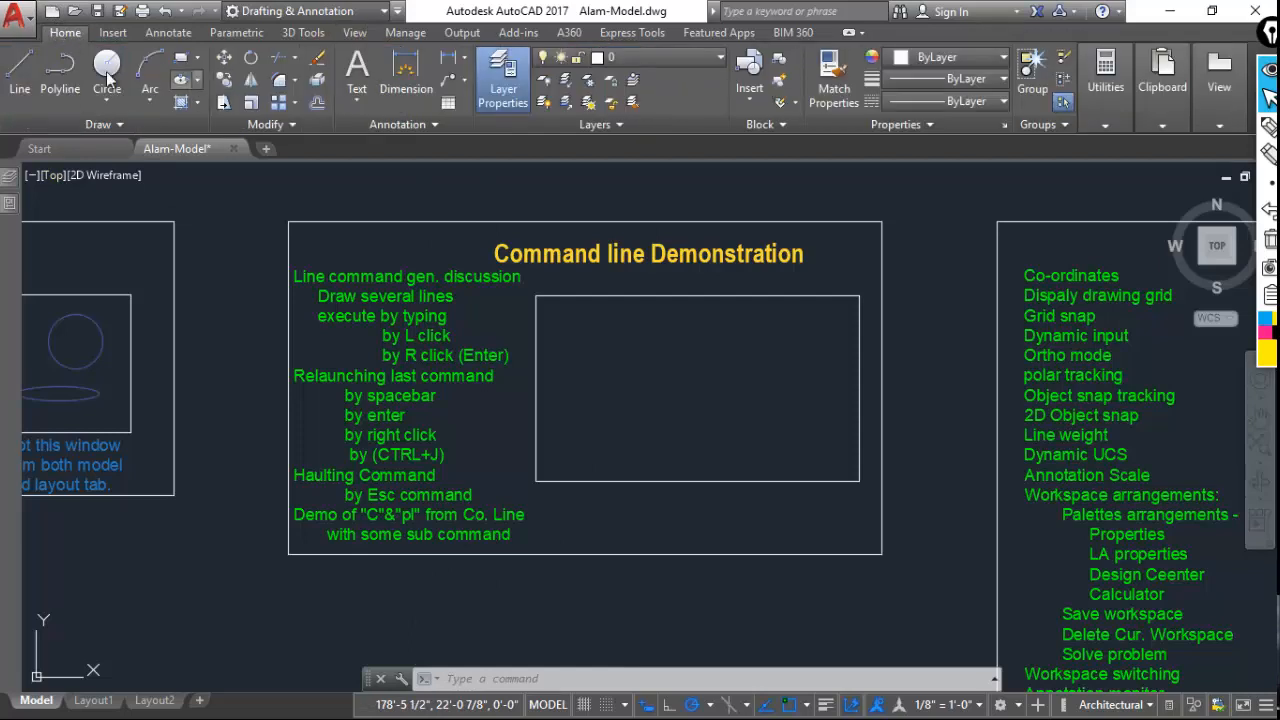
pyautogui.click(19, 75)
pyautogui.click(572, 403)
pyautogui.click(662, 344)
pyautogui.press('Return')
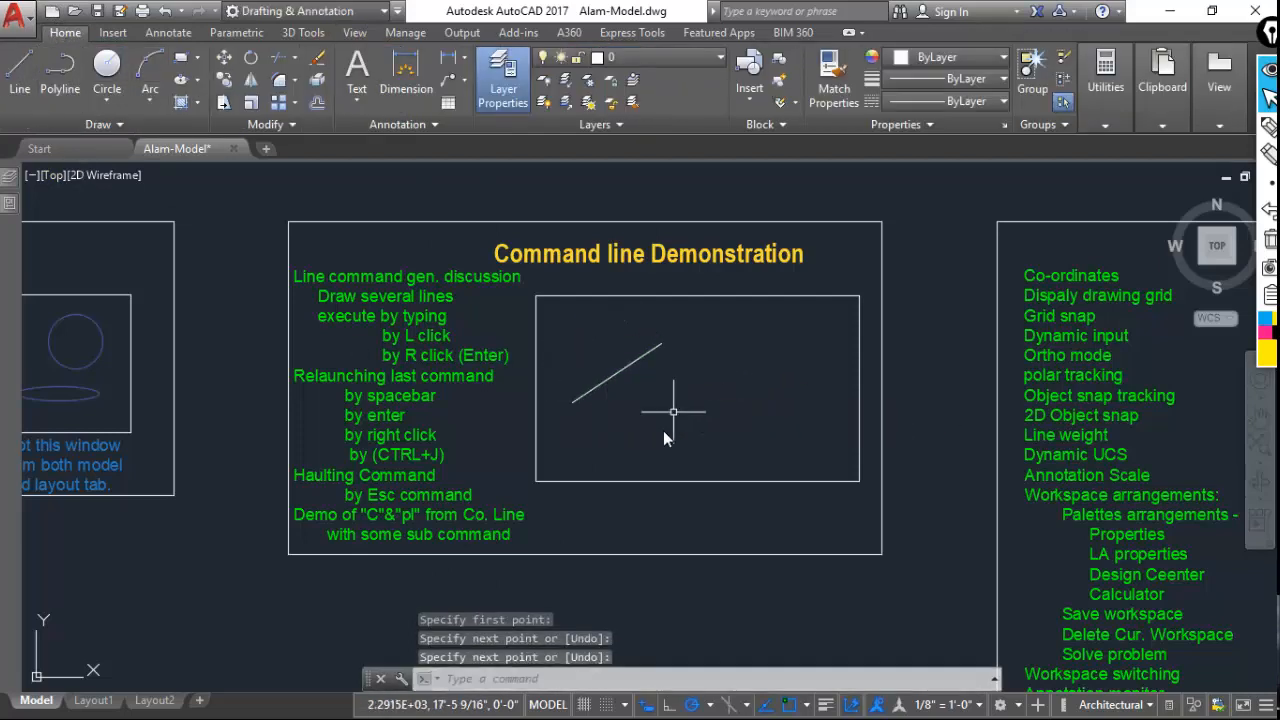
# Rerun LINE from the command line's recent commands and draw a second slanted line below the first.
pyautogui.moveTo(526, 543); pyautogui.dragTo(536, 496, button='middle')
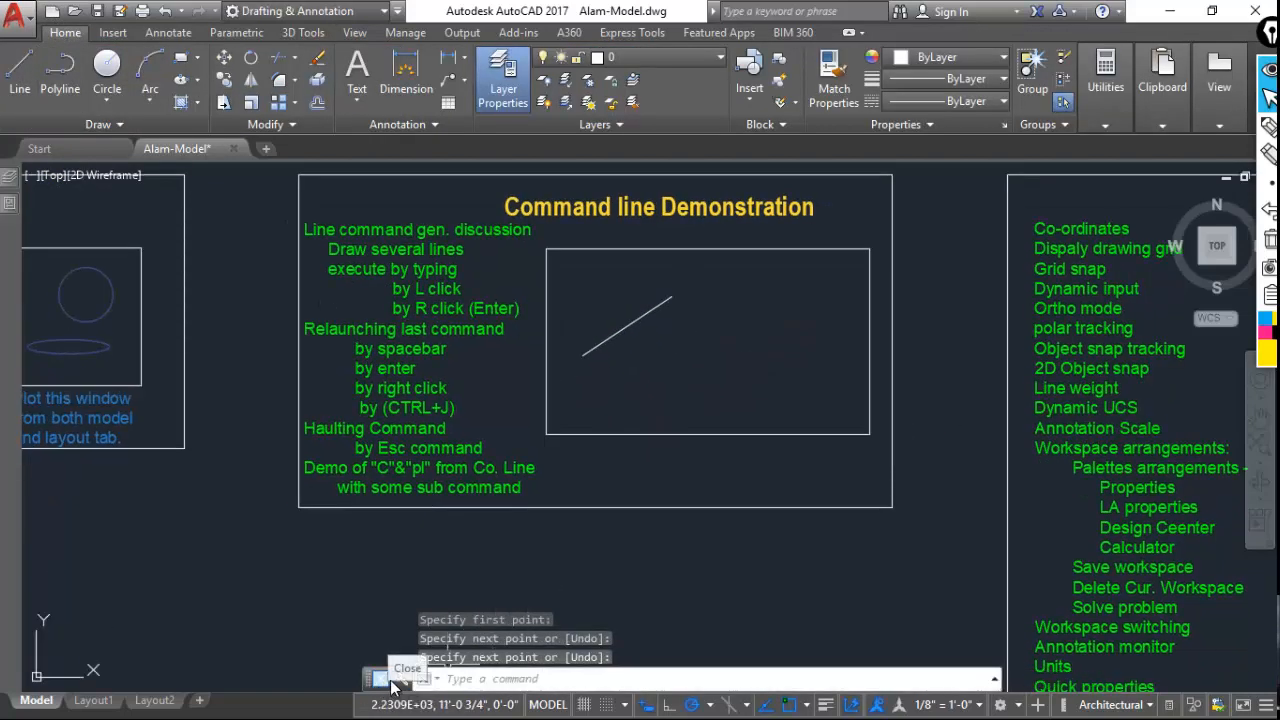
pyautogui.click(424, 680)
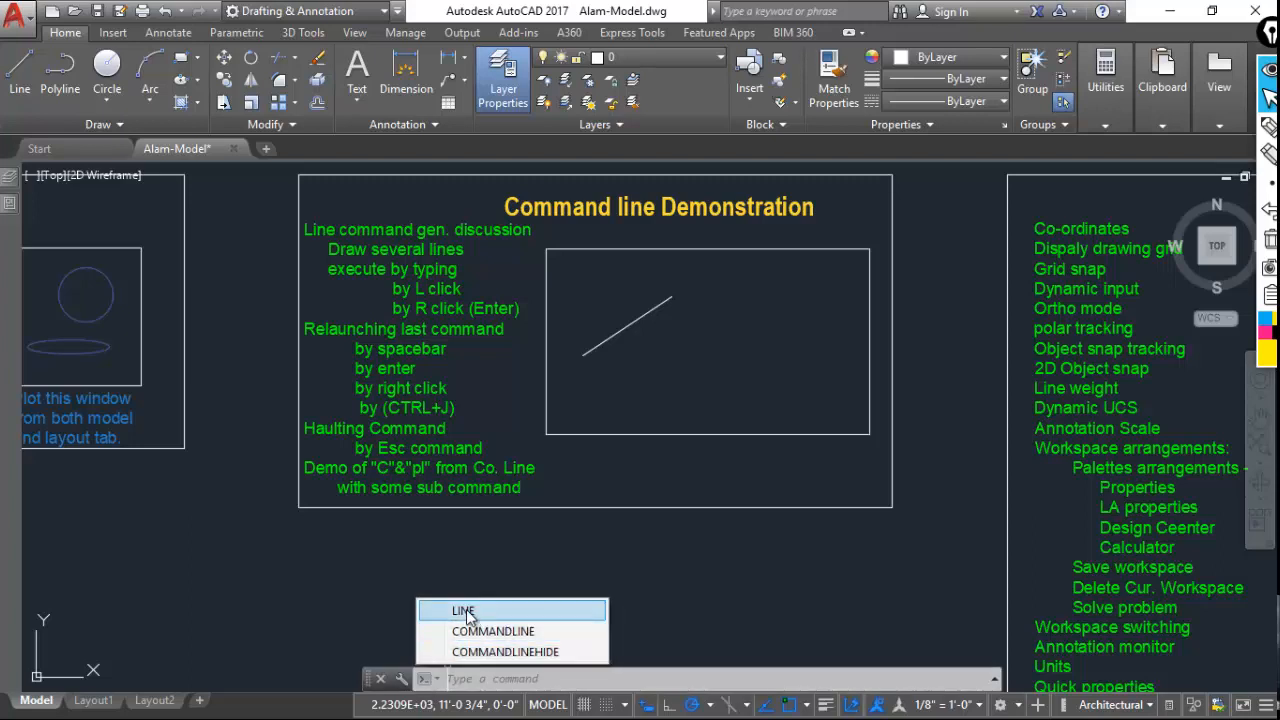
pyautogui.click(466, 611)
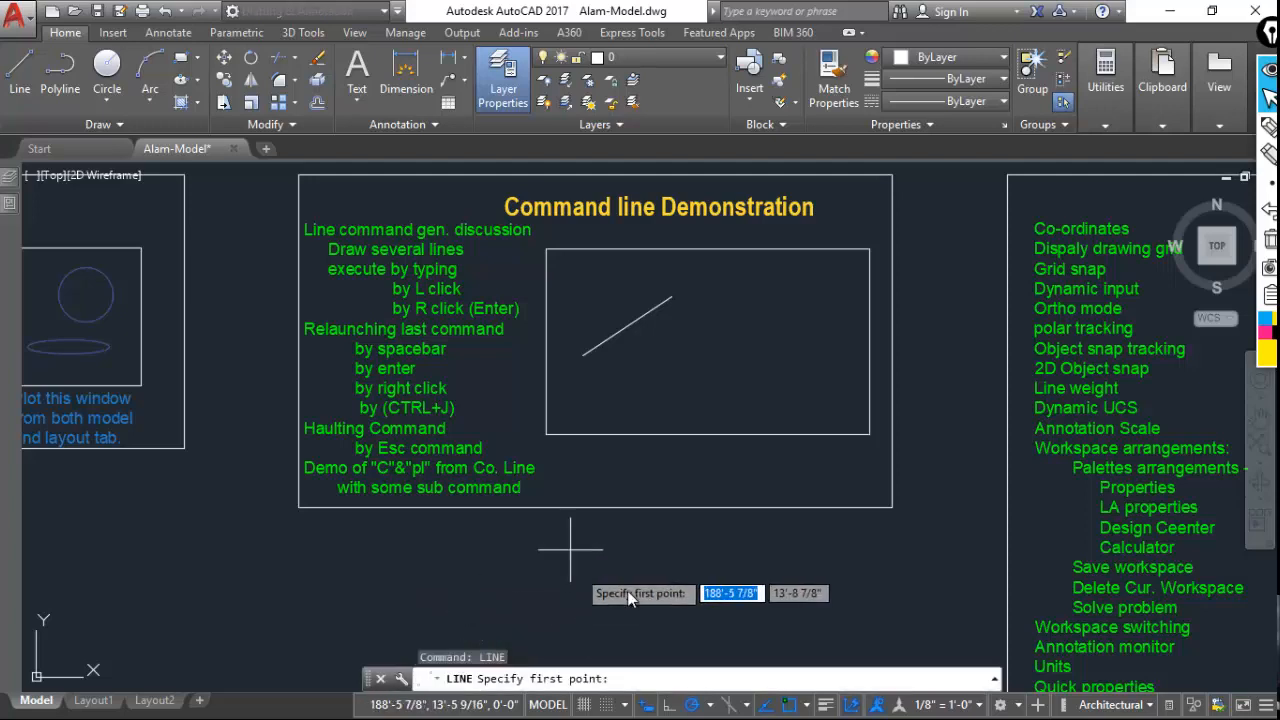
pyautogui.click(614, 385)
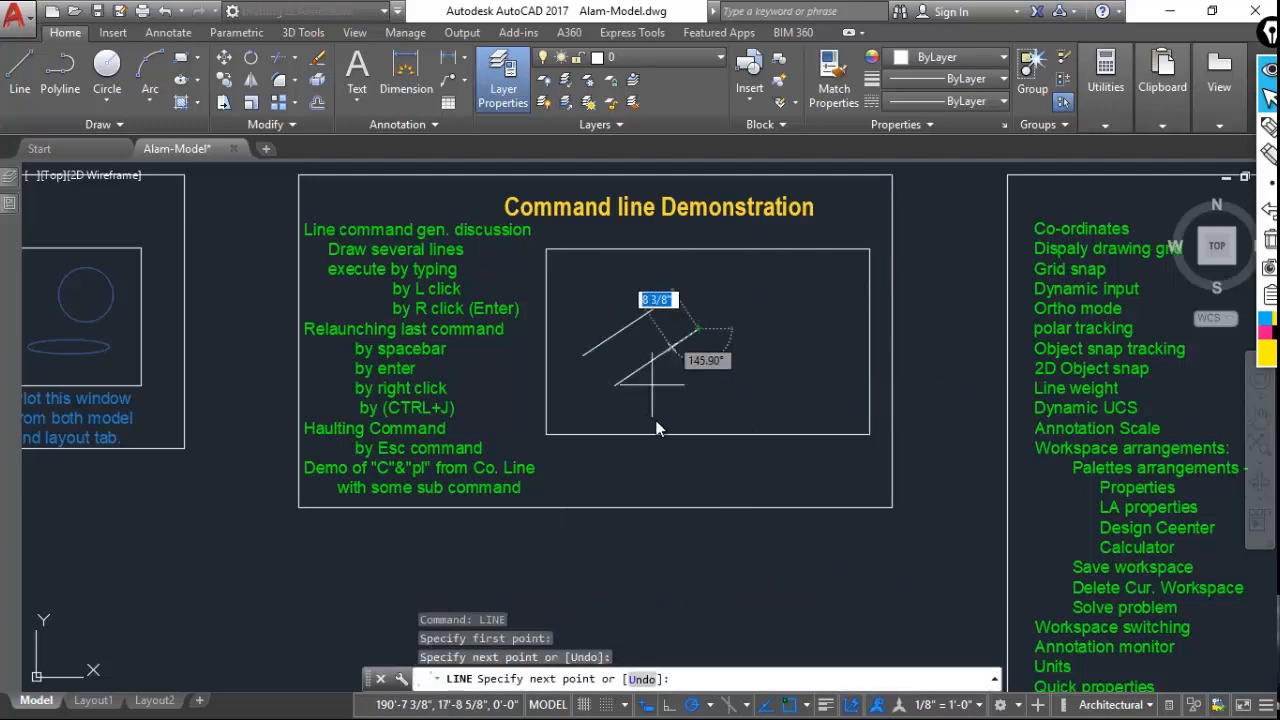
pyautogui.click(699, 328)
pyautogui.press('Return')
# Select both slanted lines inside the demonstration rectangle and delete them.
pyautogui.click(774, 340)
pyautogui.click(612, 295)
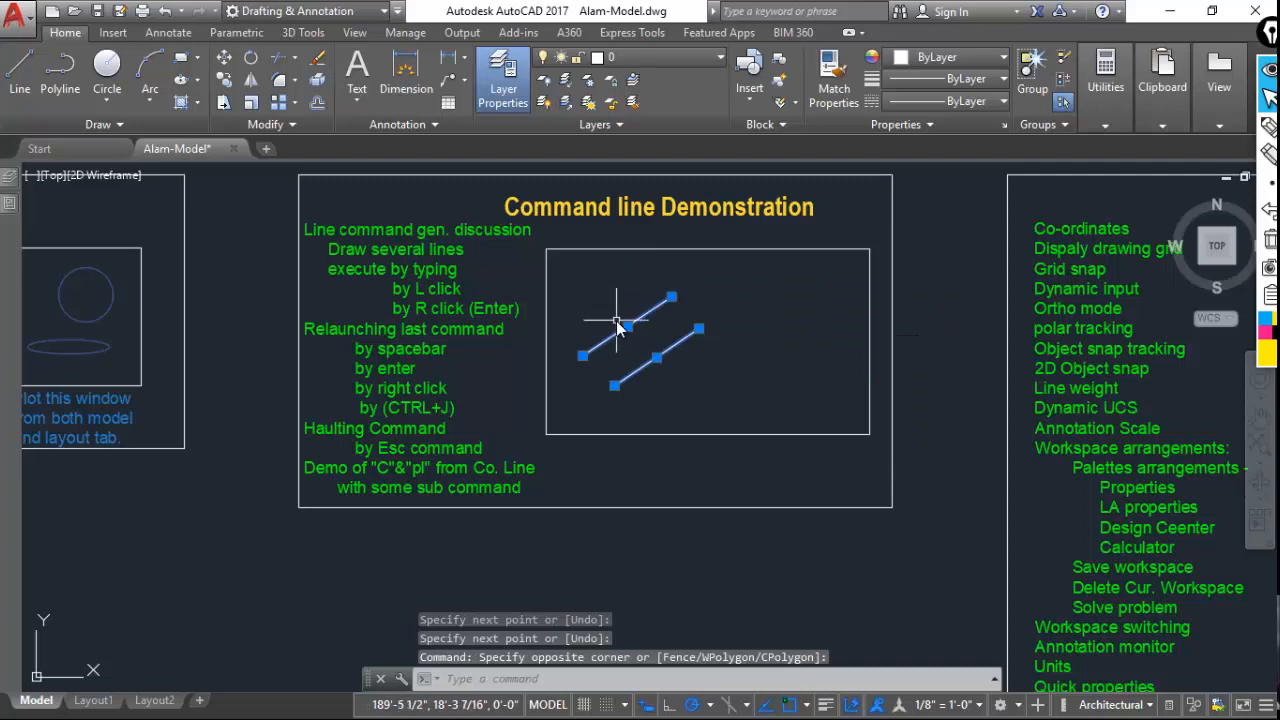
pyautogui.press('Delete')
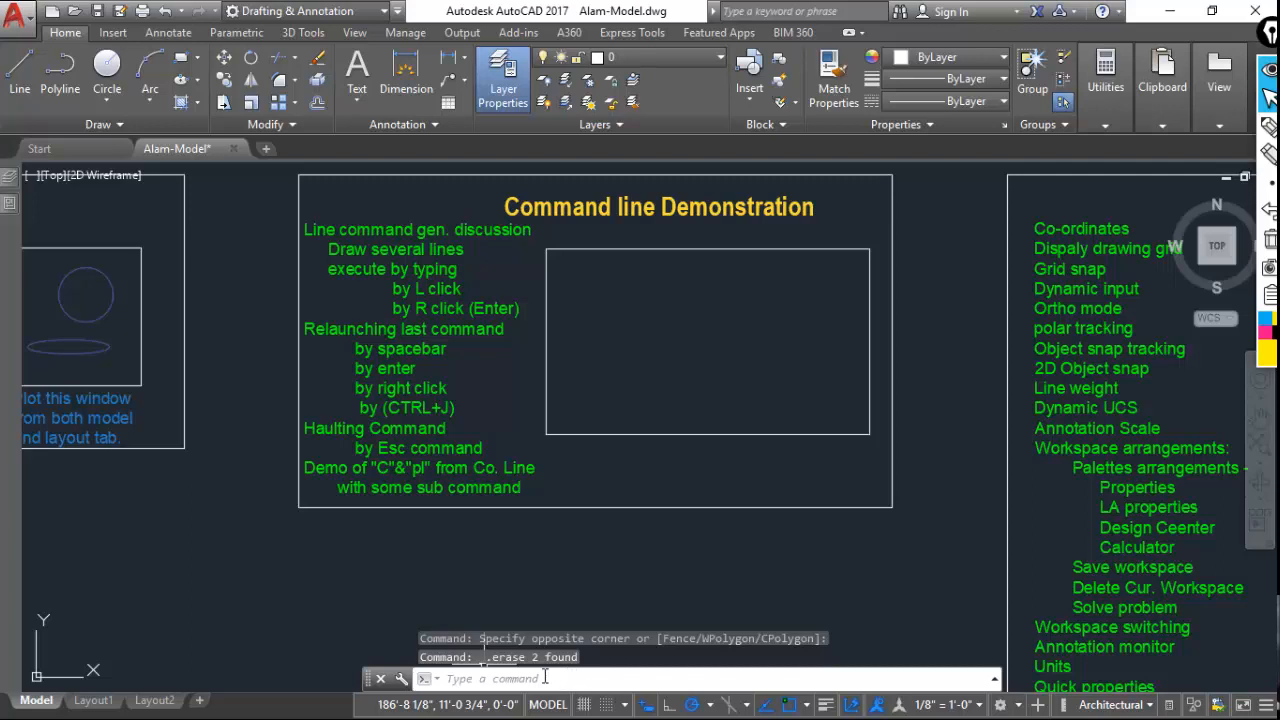
# Review the command history in the expanded command line and in the separate AutoCAD Text Window.
pyautogui.click(996, 682)
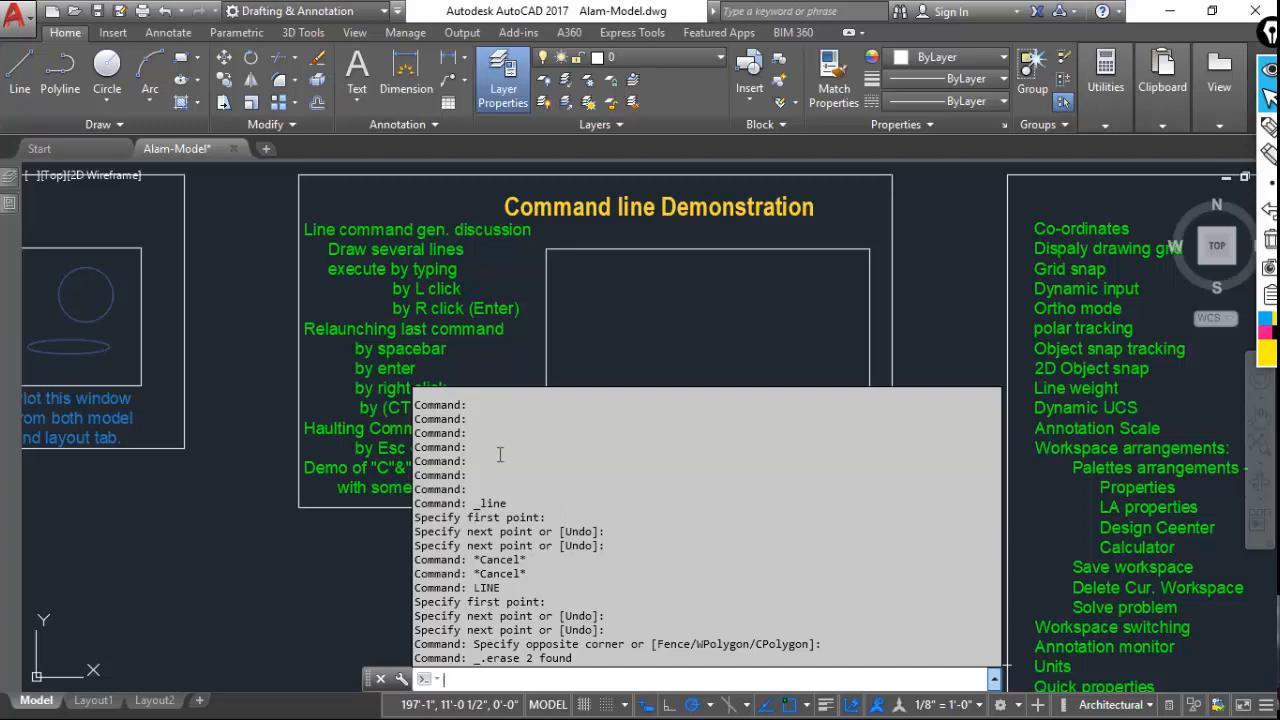
pyautogui.click(625, 307)
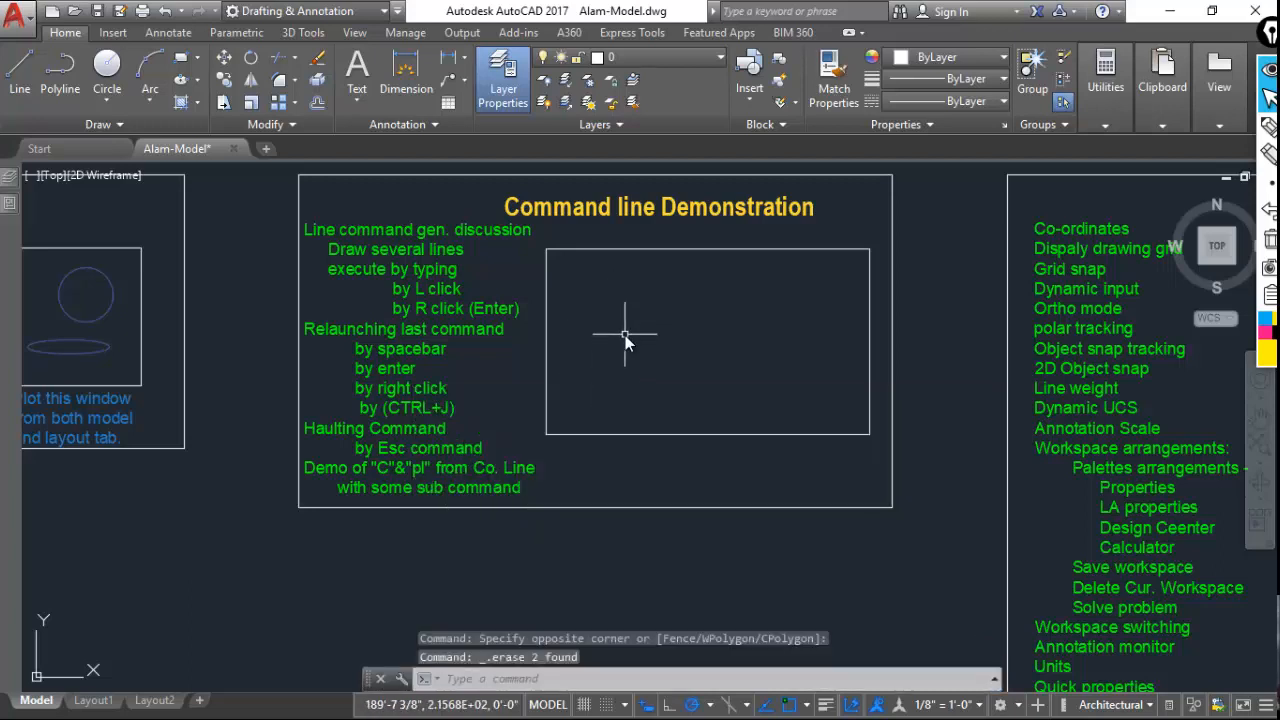
pyautogui.hotkey('ctrl', 'F2')
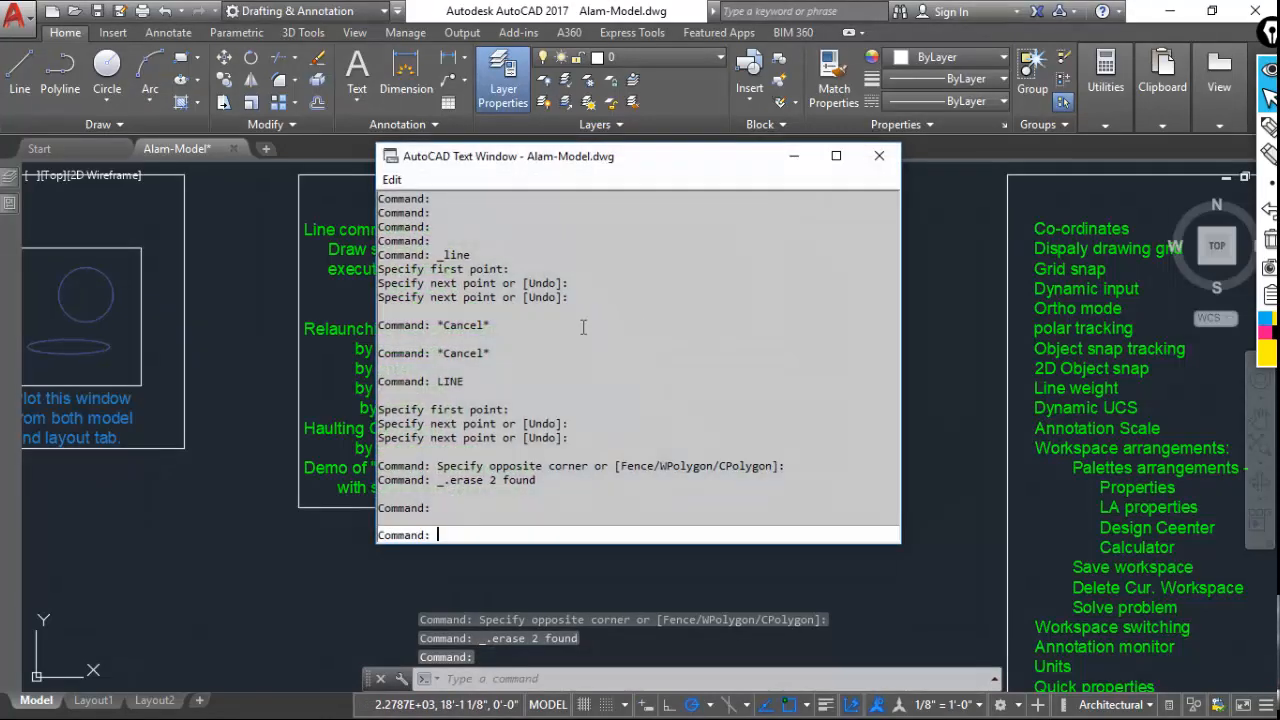
pyautogui.moveTo(671, 158); pyautogui.dragTo(667, 210)
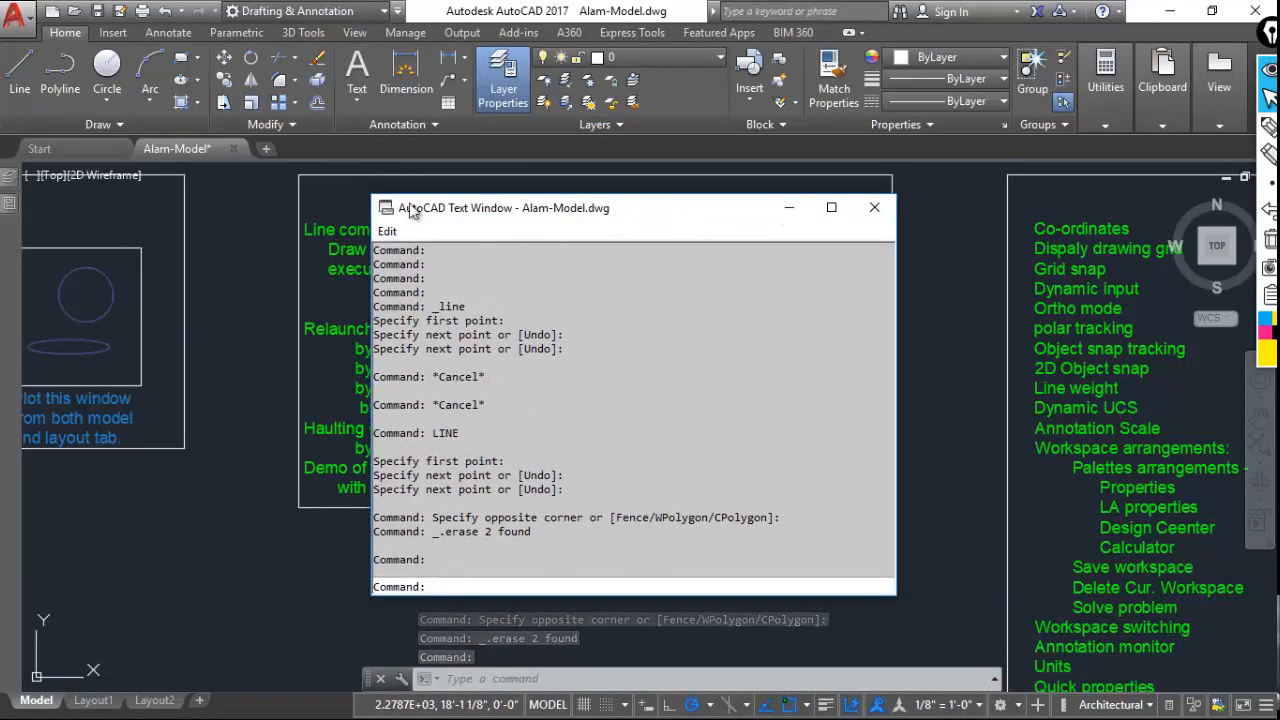
pyautogui.moveTo(528, 213); pyautogui.dragTo(587, 196)
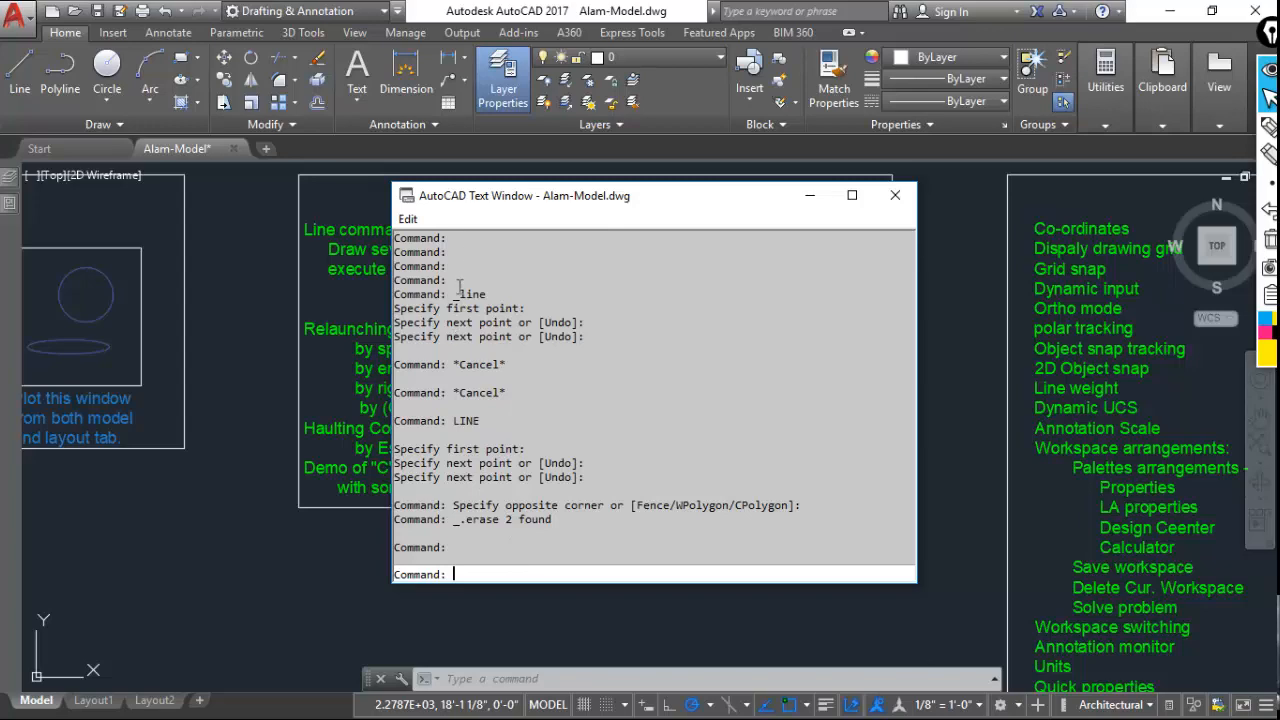
pyautogui.click(896, 197)
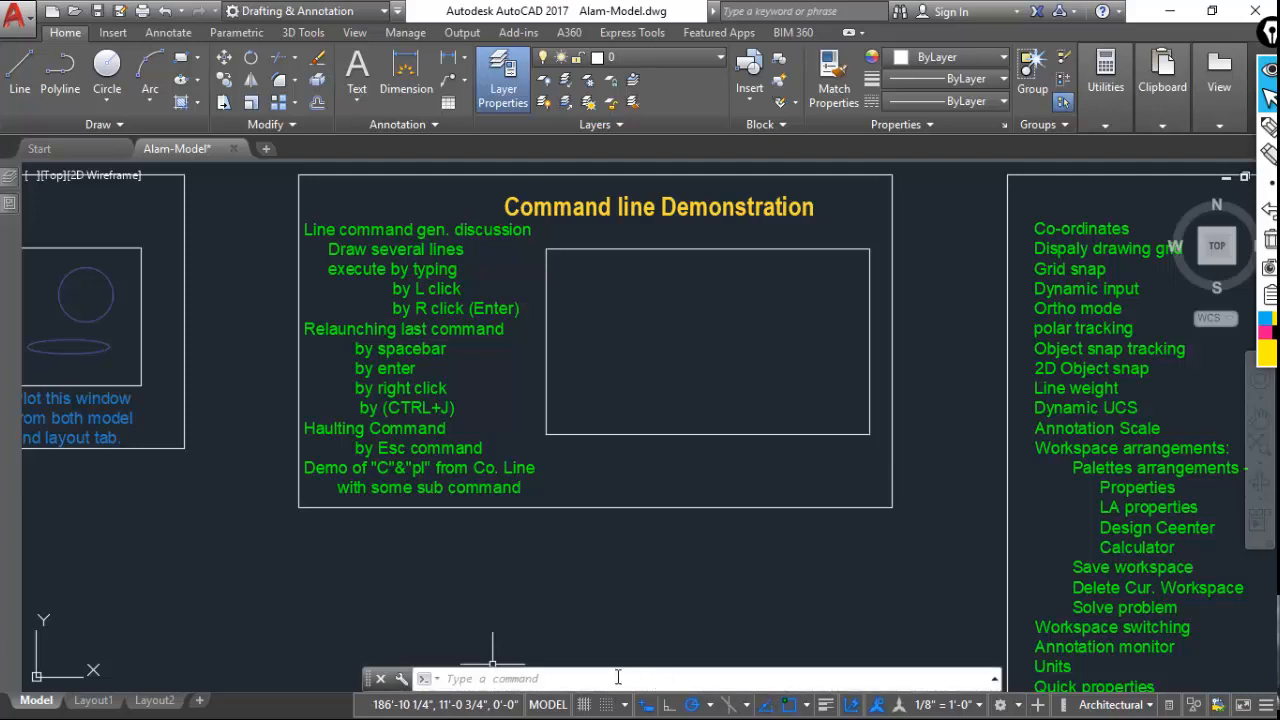
# Draw a triangle in the upper part of the demonstration rectangle with the Line command, finishing it with the Close option.
pyautogui.click(19, 72)
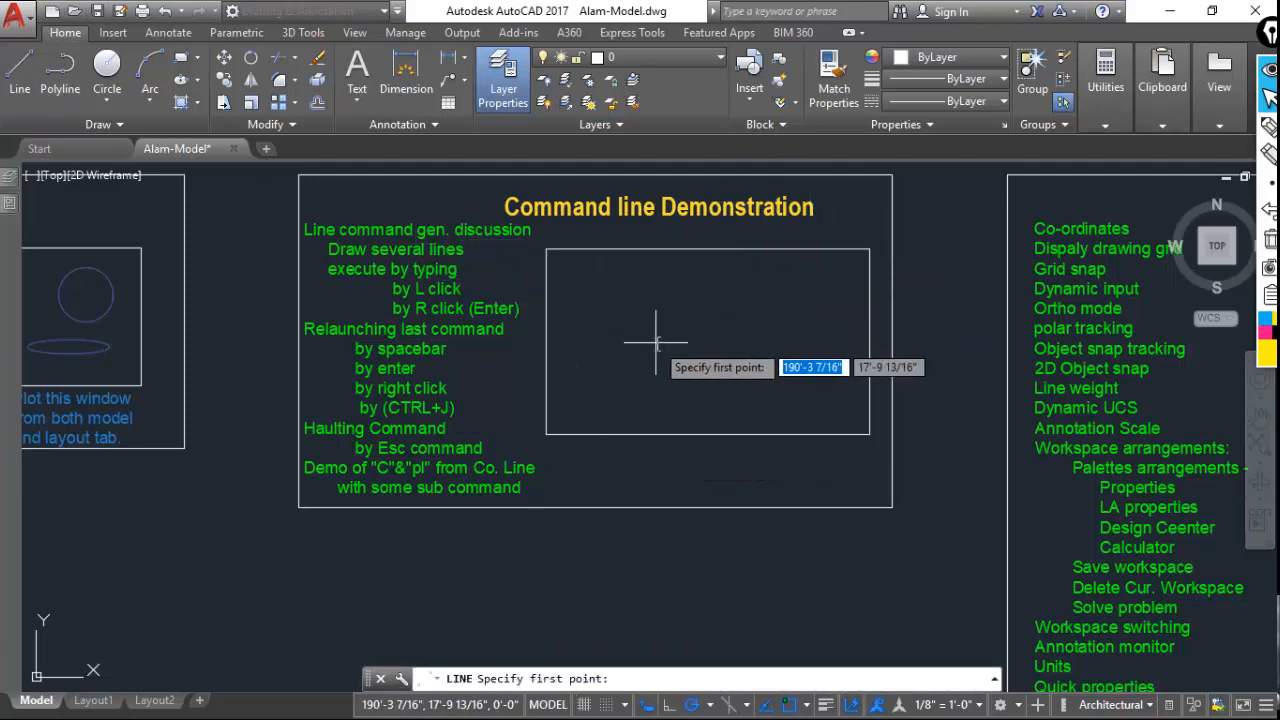
pyautogui.click(564, 324)
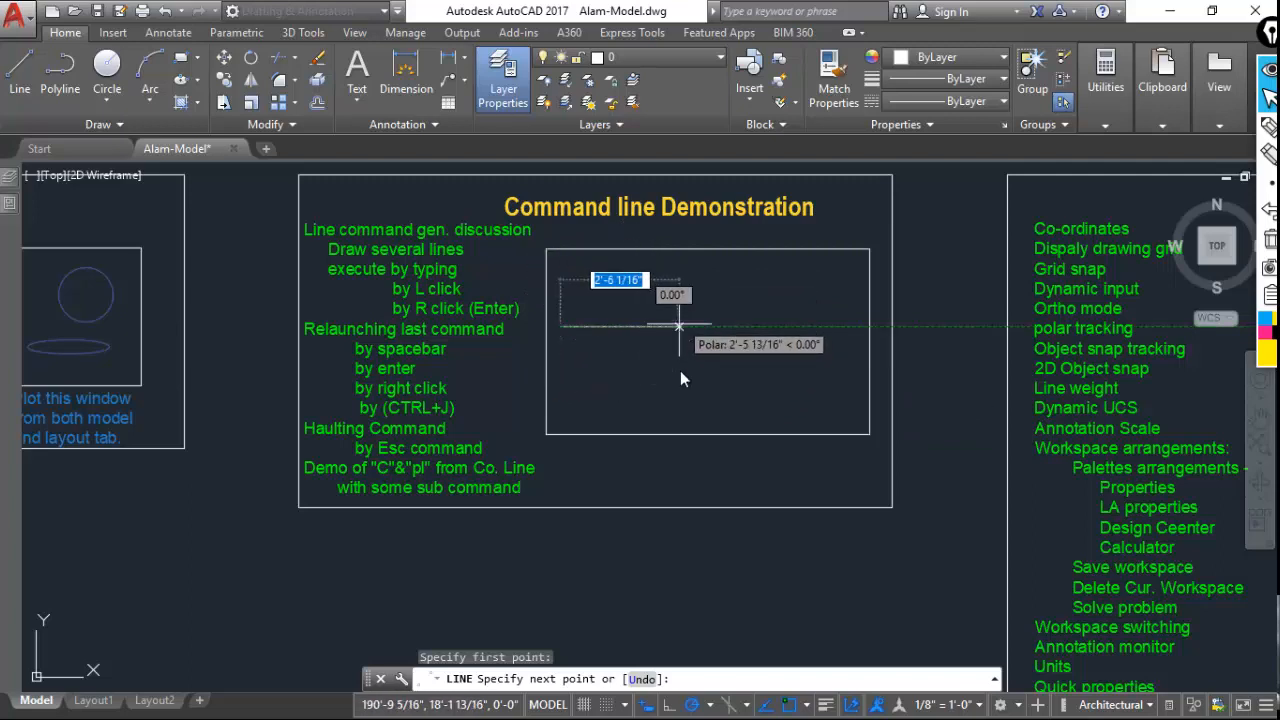
pyautogui.click(641, 269)
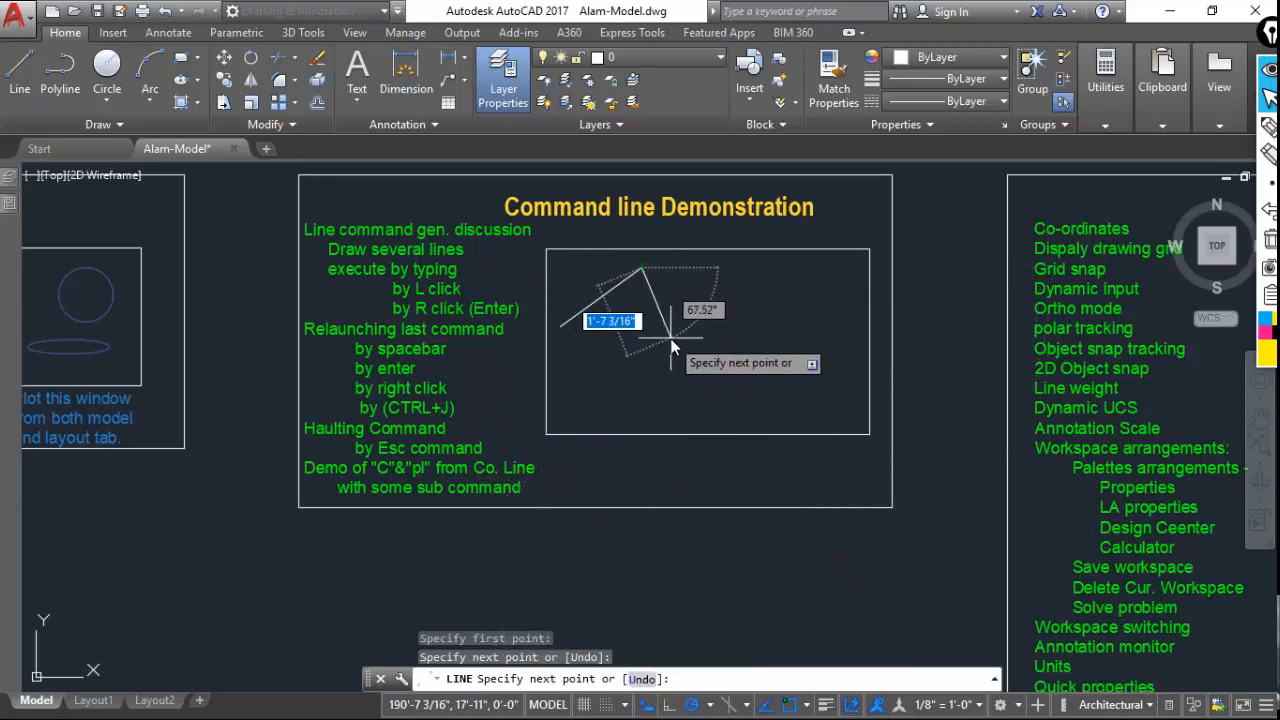
pyautogui.click(657, 302)
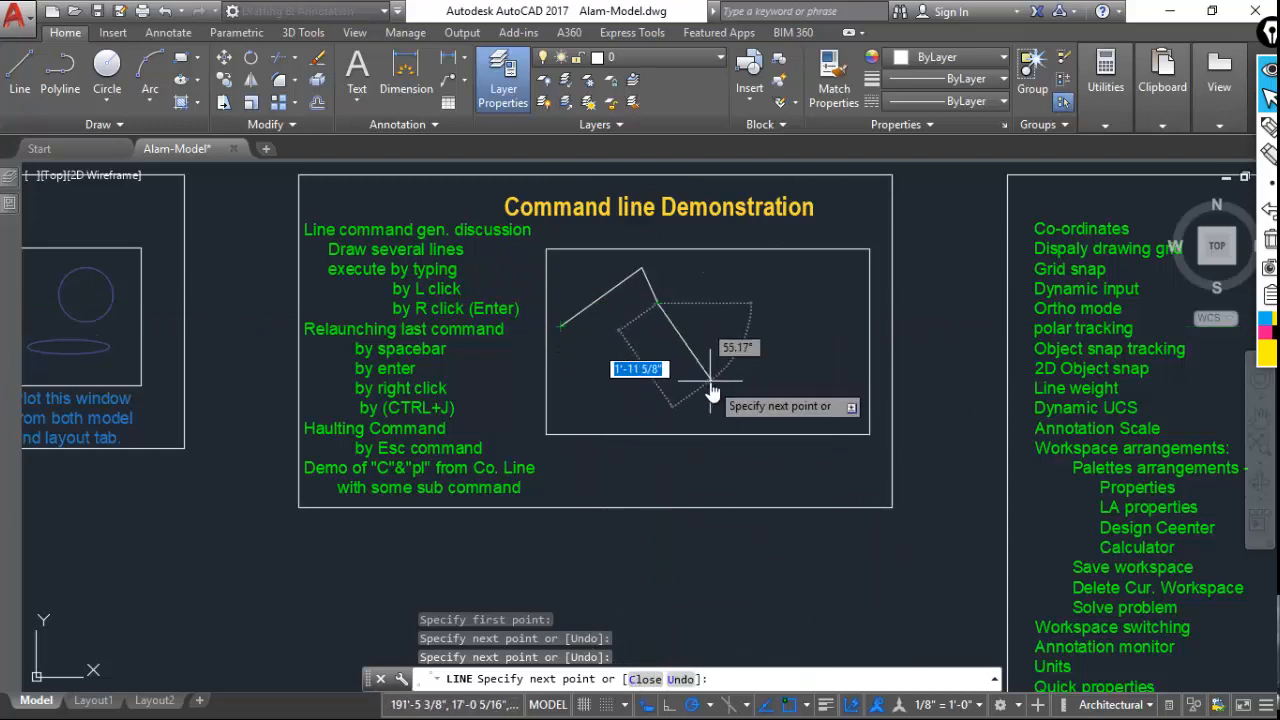
pyautogui.write('c')
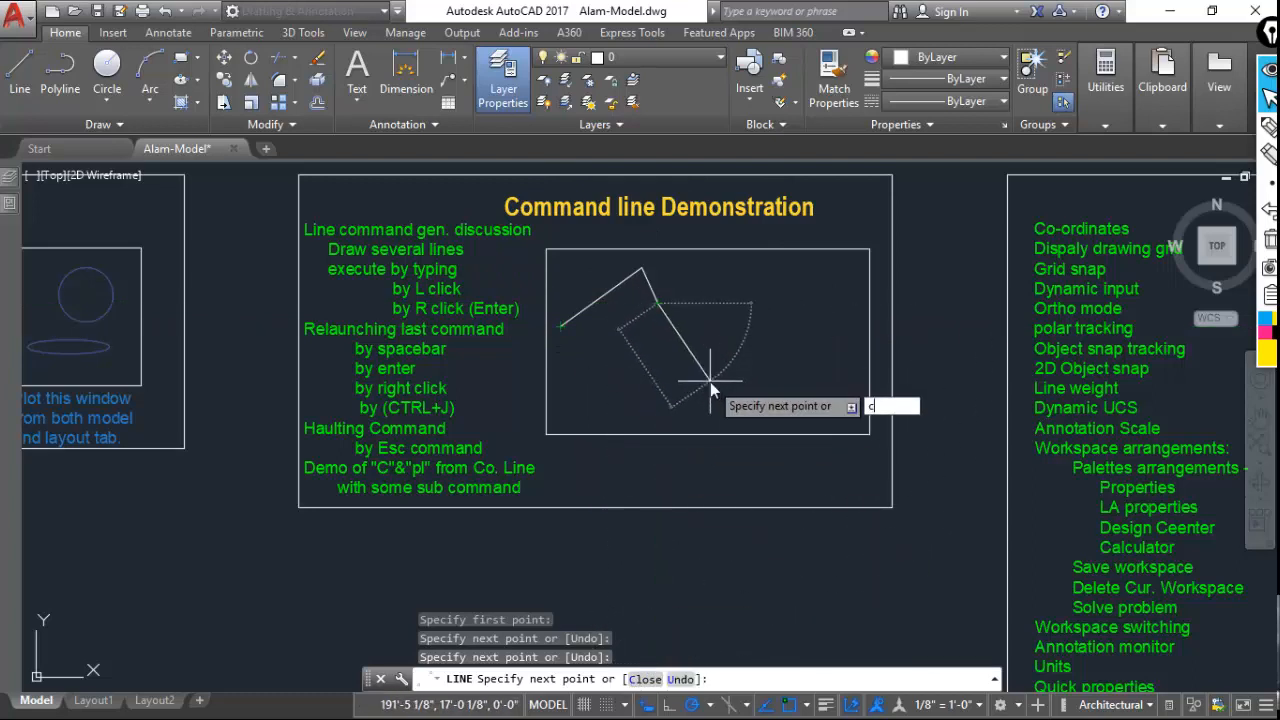
pyautogui.press('Return')
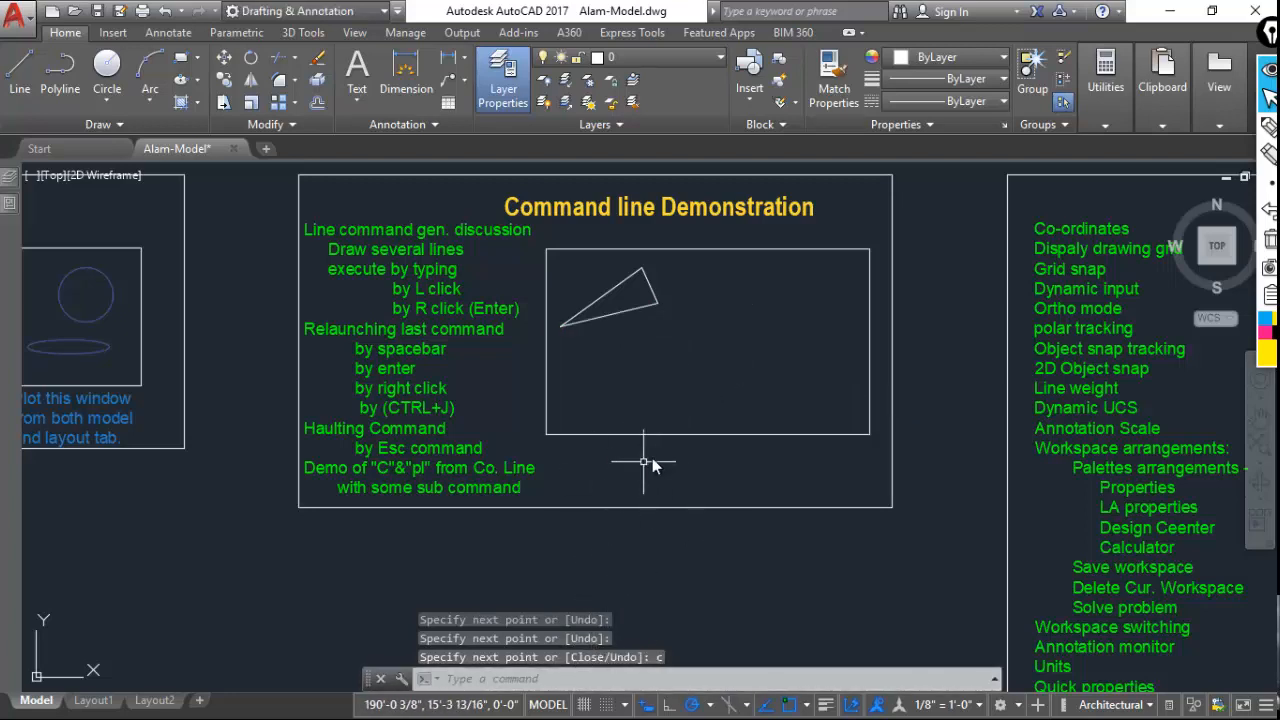
# Draw a four-segment zigzag below the triangle inside the demonstration rectangle with the Line command.
pyautogui.click(20, 72)
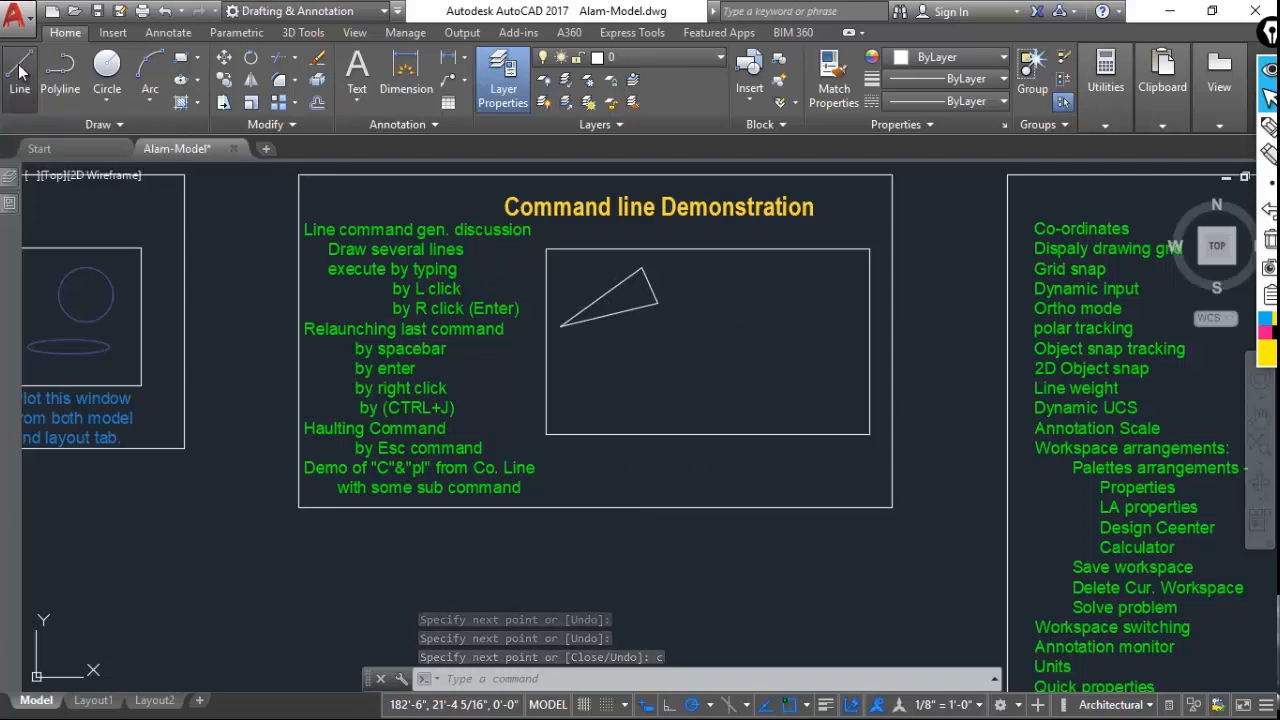
pyautogui.click(595, 365)
pyautogui.click(640, 336)
pyautogui.click(671, 371)
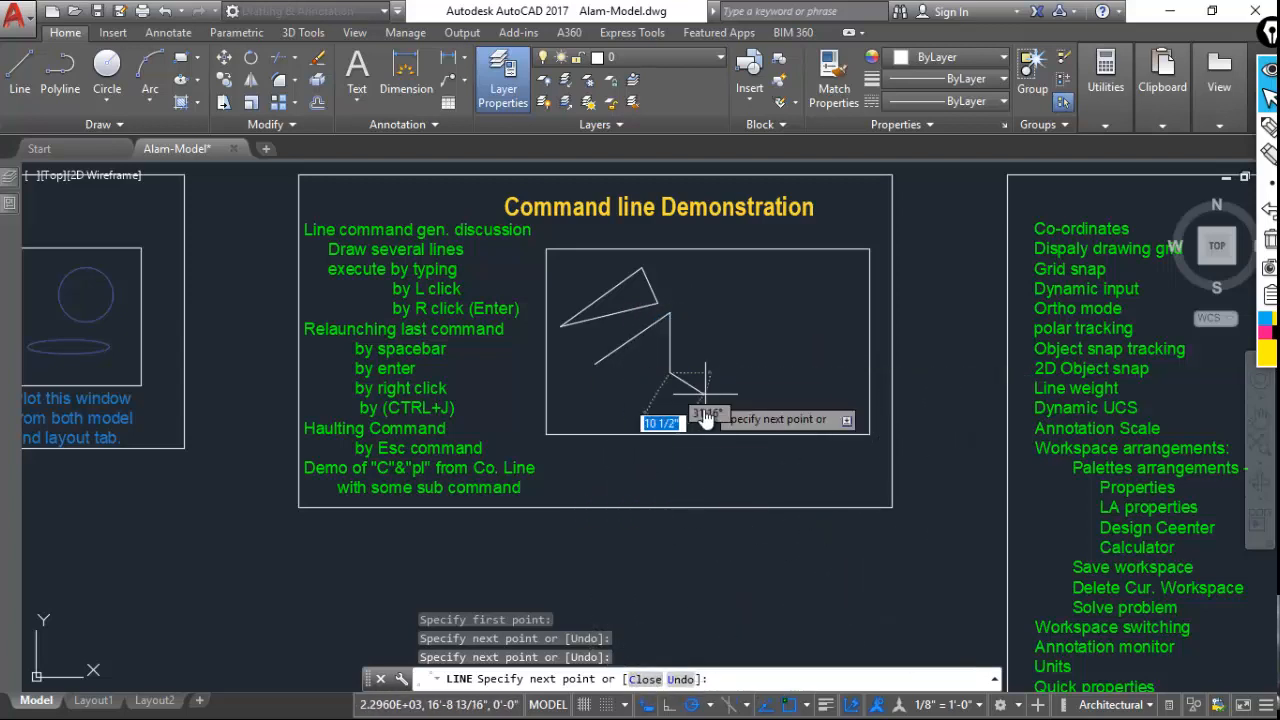
pyautogui.click(699, 337)
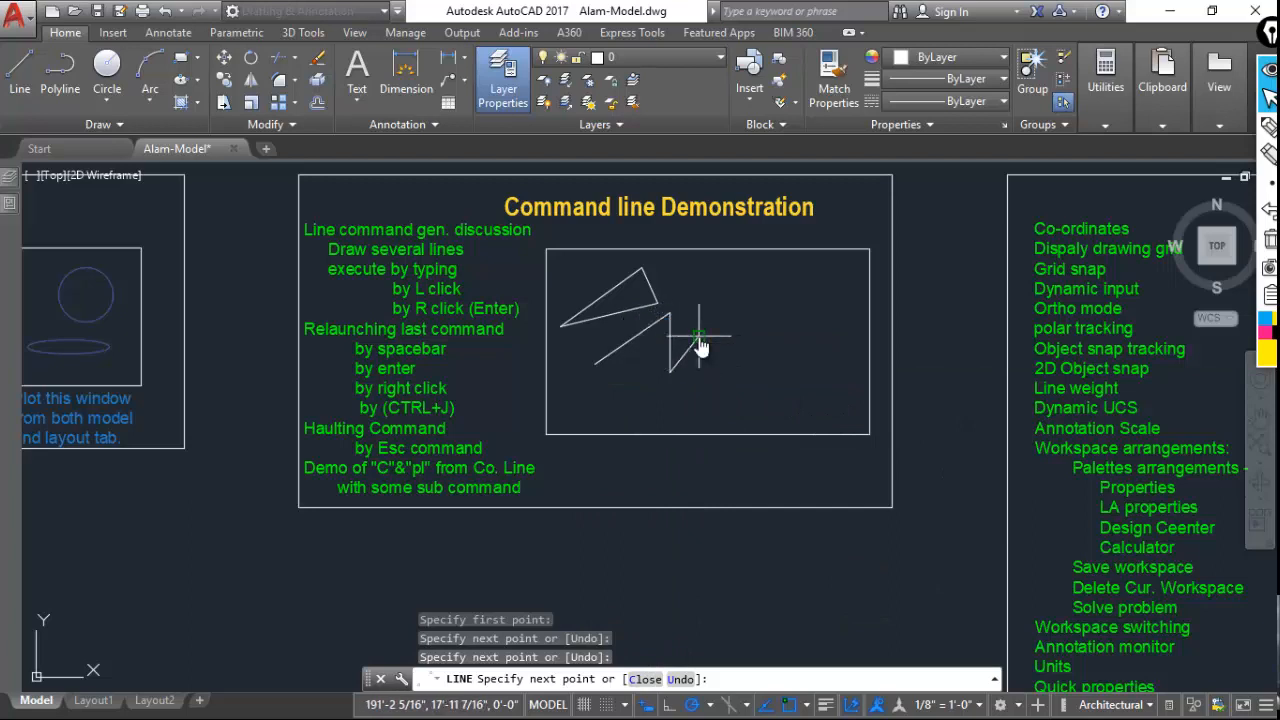
pyautogui.click(701, 396)
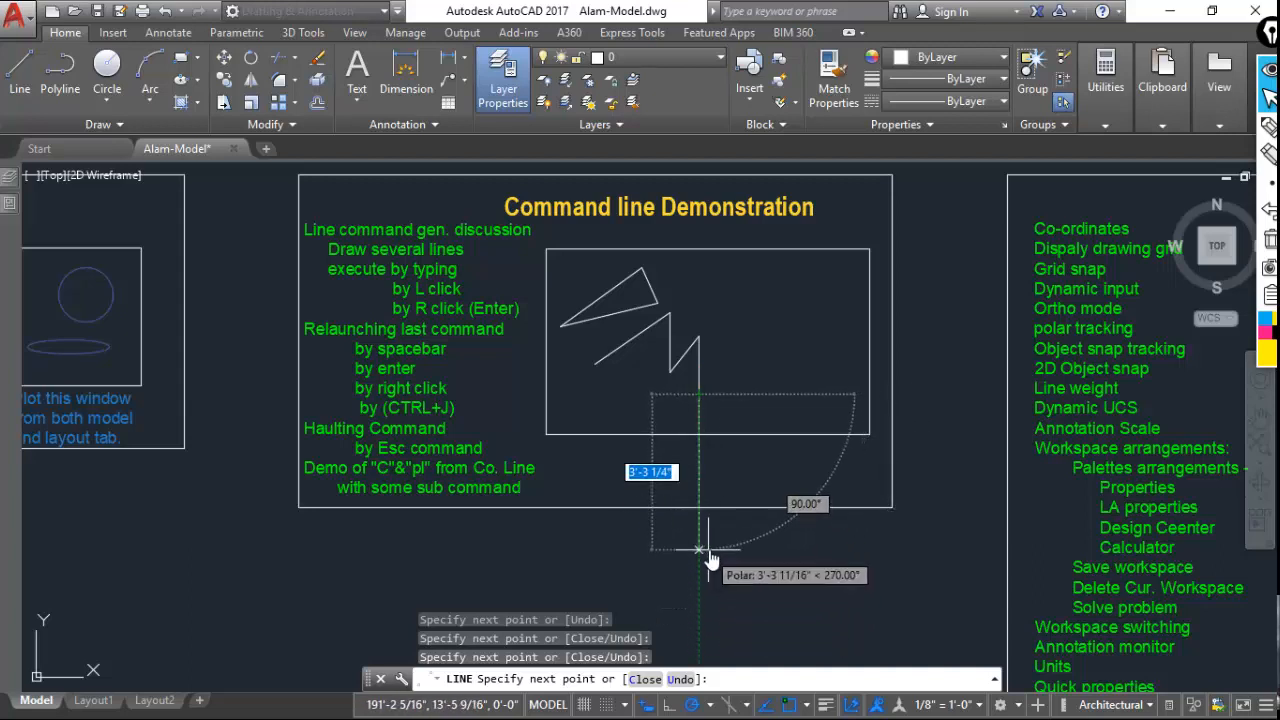
# Remove the zigzag's last segment with Line's Undo option and finish the shape with the Close option.
pyautogui.click(680, 678)
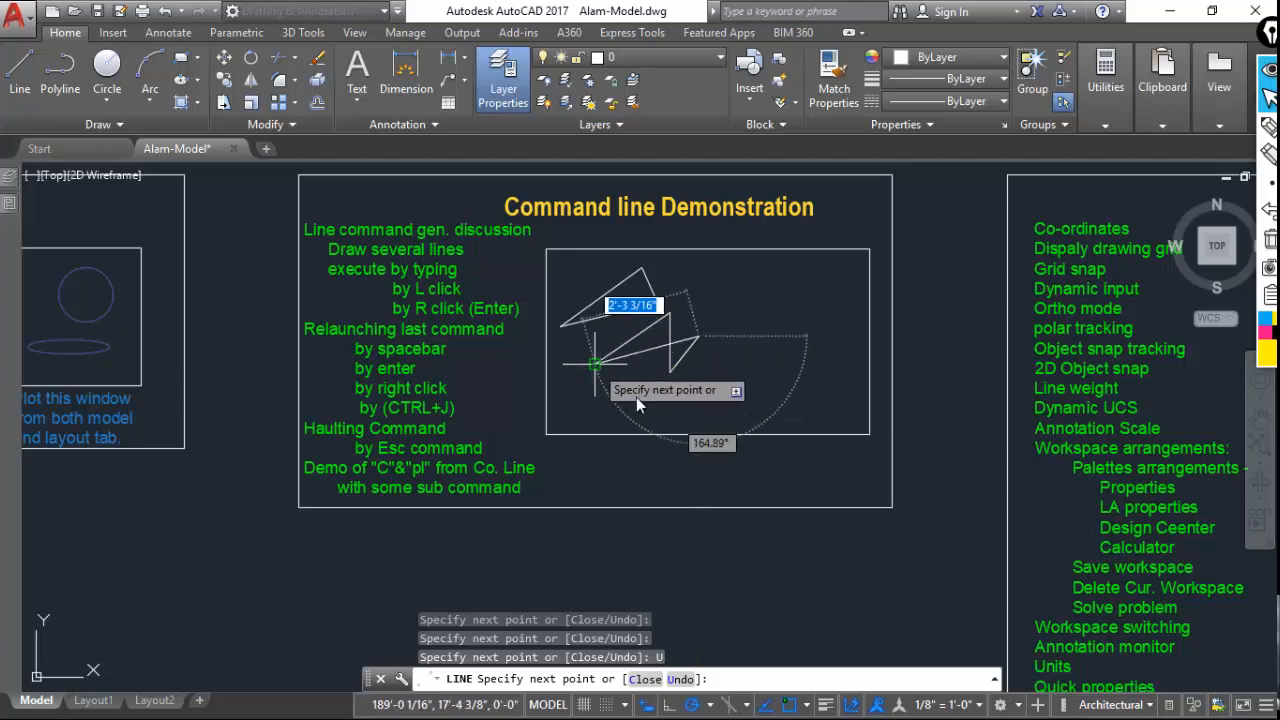
pyautogui.click(645, 679)
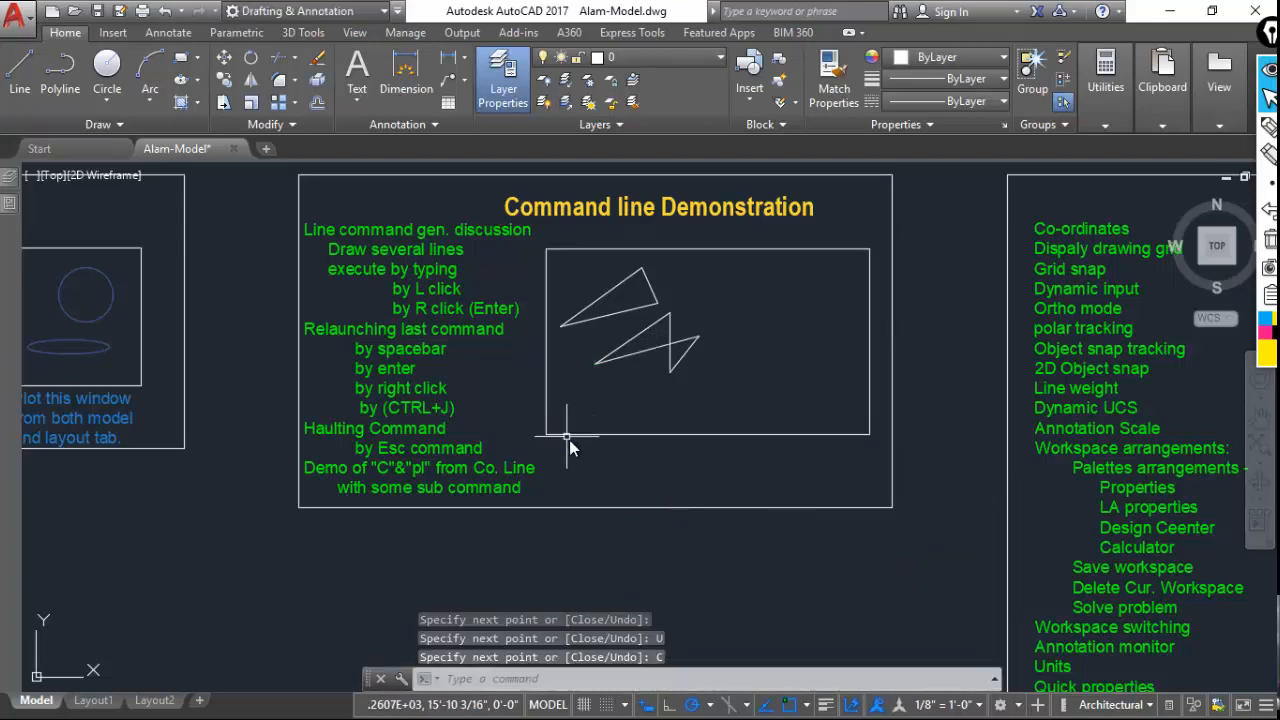
pyautogui.moveTo(604, 379)
pyautogui.mouseDown(button='middle')
pyautogui.moveTo(614, 369)
pyautogui.moveTo(530, 380)
pyautogui.mouseUp(button='middle')
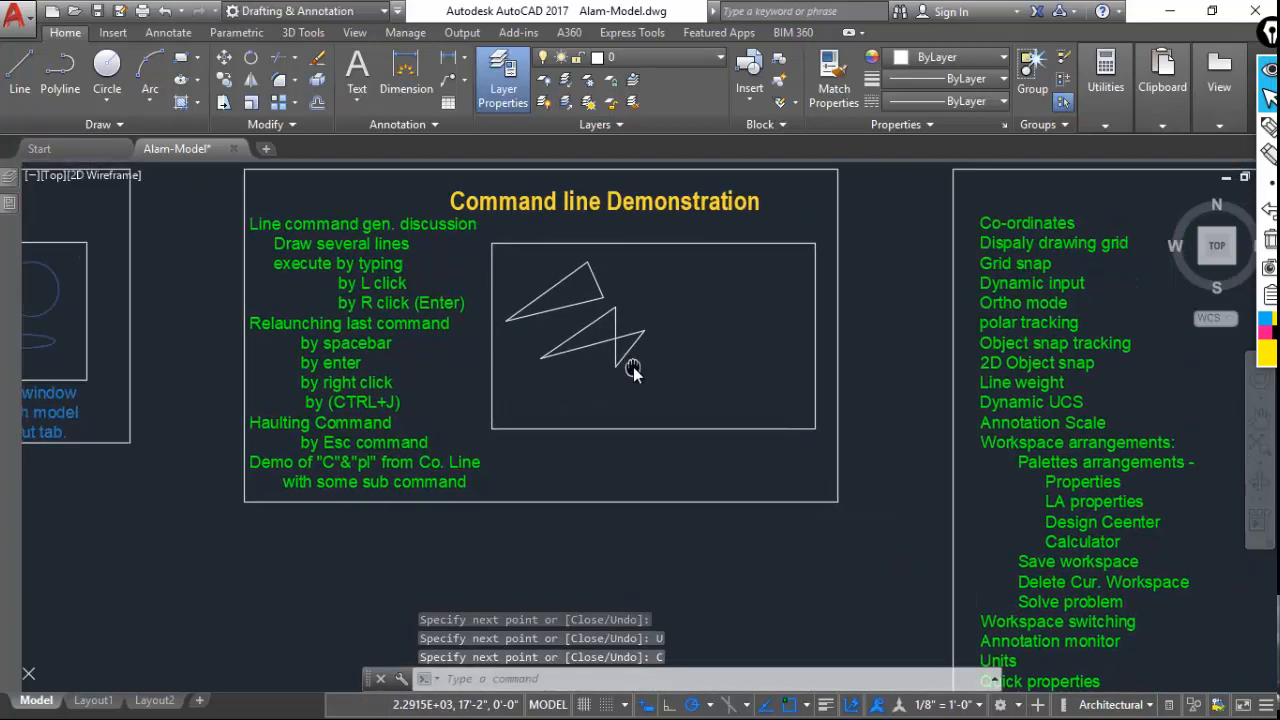
# Examine the time-sensitive right-click setting under Right-Click Customization in the User Preferences options, leaving the dialogs without applying changes.
pyautogui.click(19, 62)
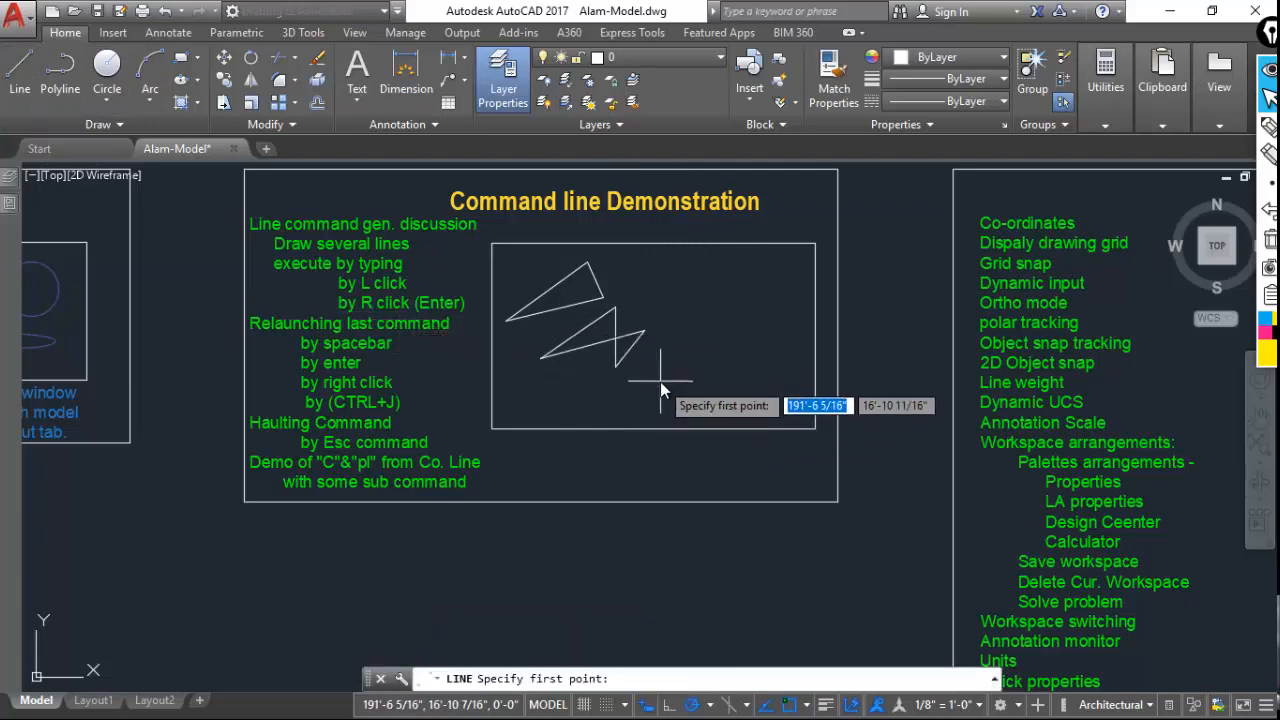
pyautogui.press('Escape')
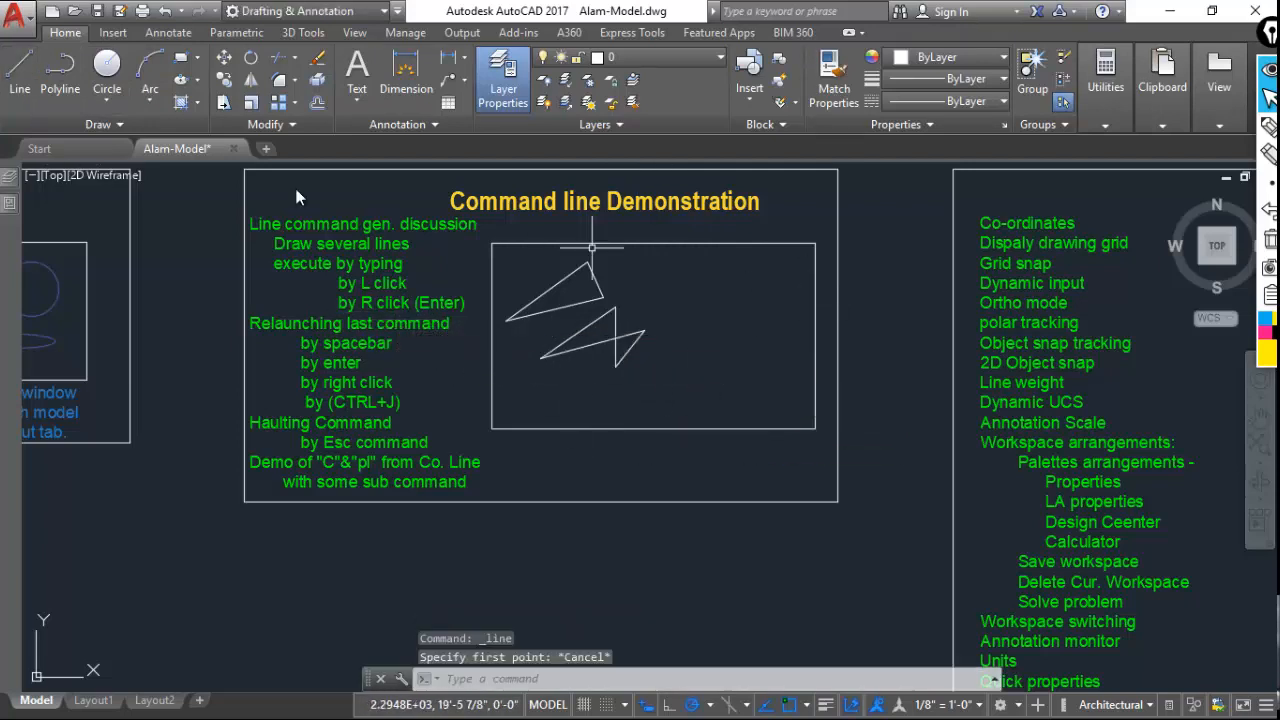
pyautogui.click(17, 32)
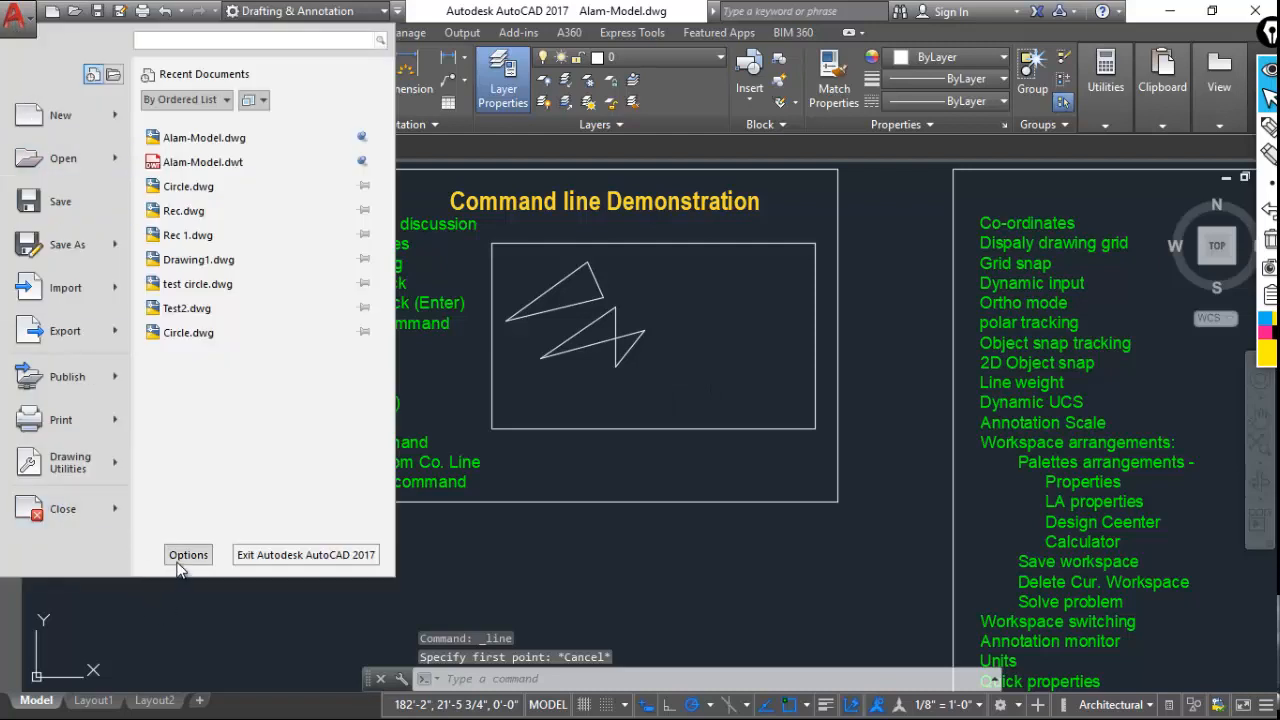
pyautogui.click(179, 559)
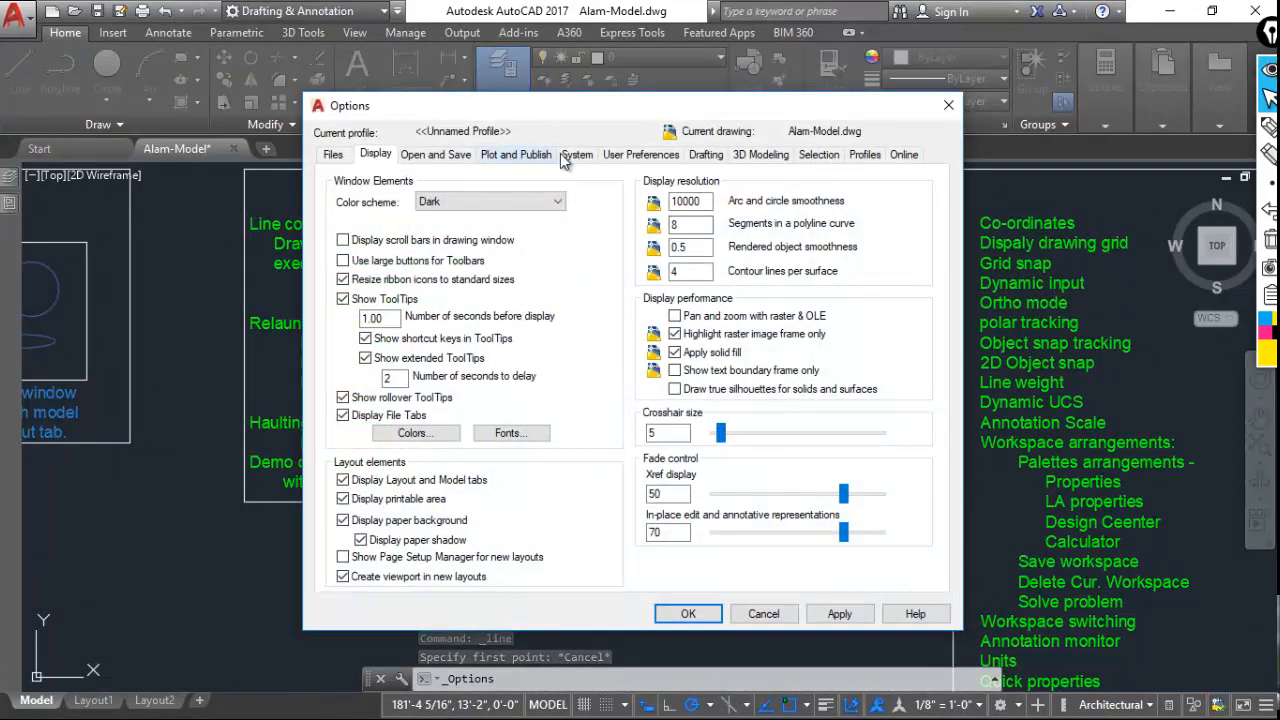
pyautogui.click(617, 155)
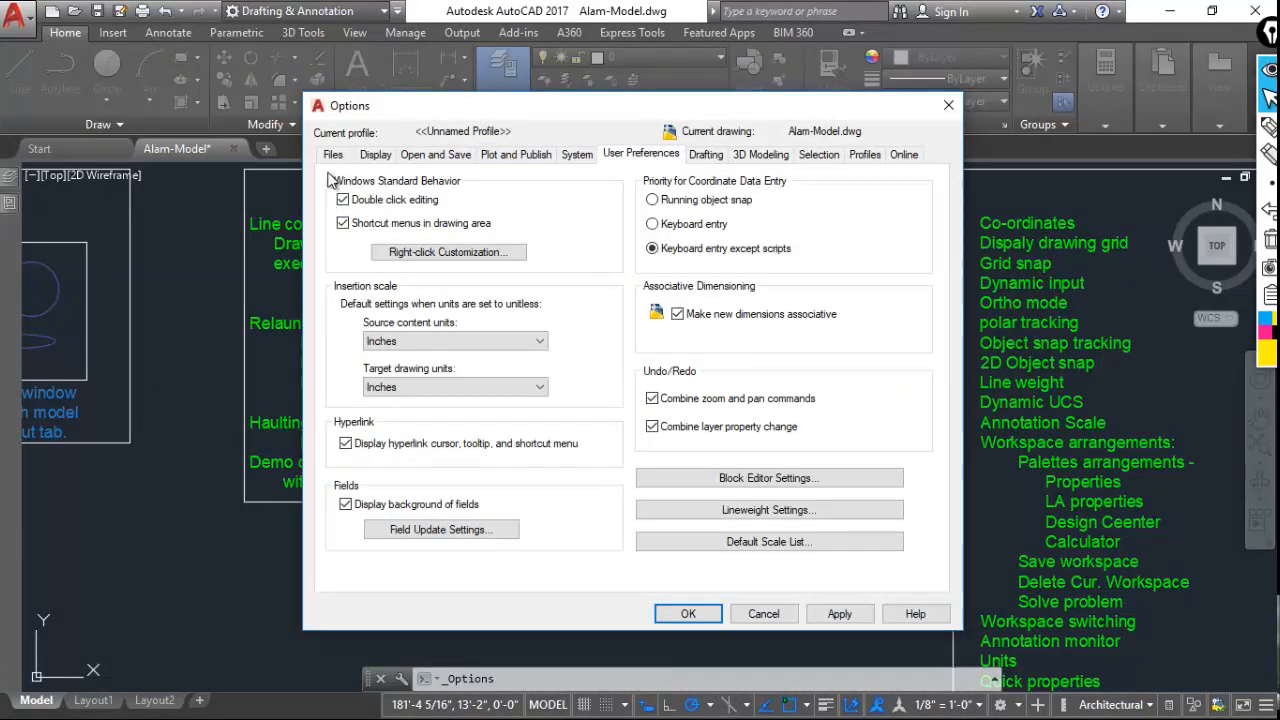
pyautogui.click(405, 252)
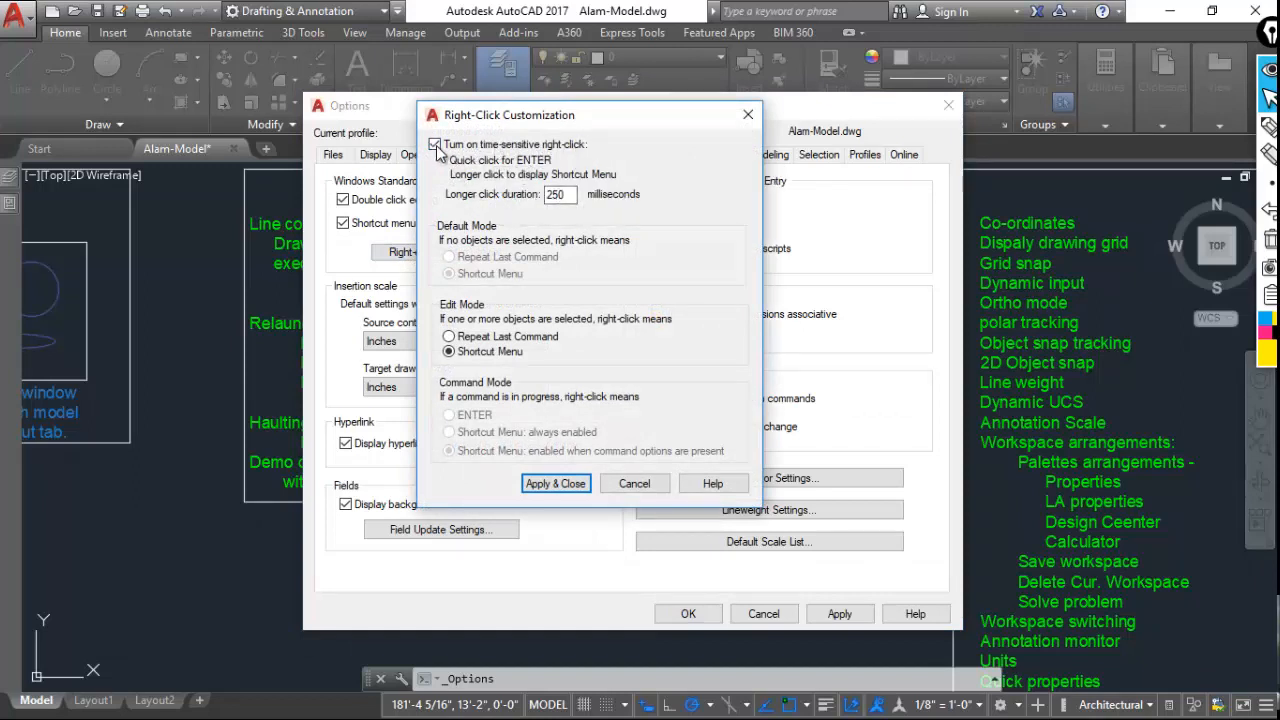
pyautogui.click(633, 483)
pyautogui.click(763, 614)
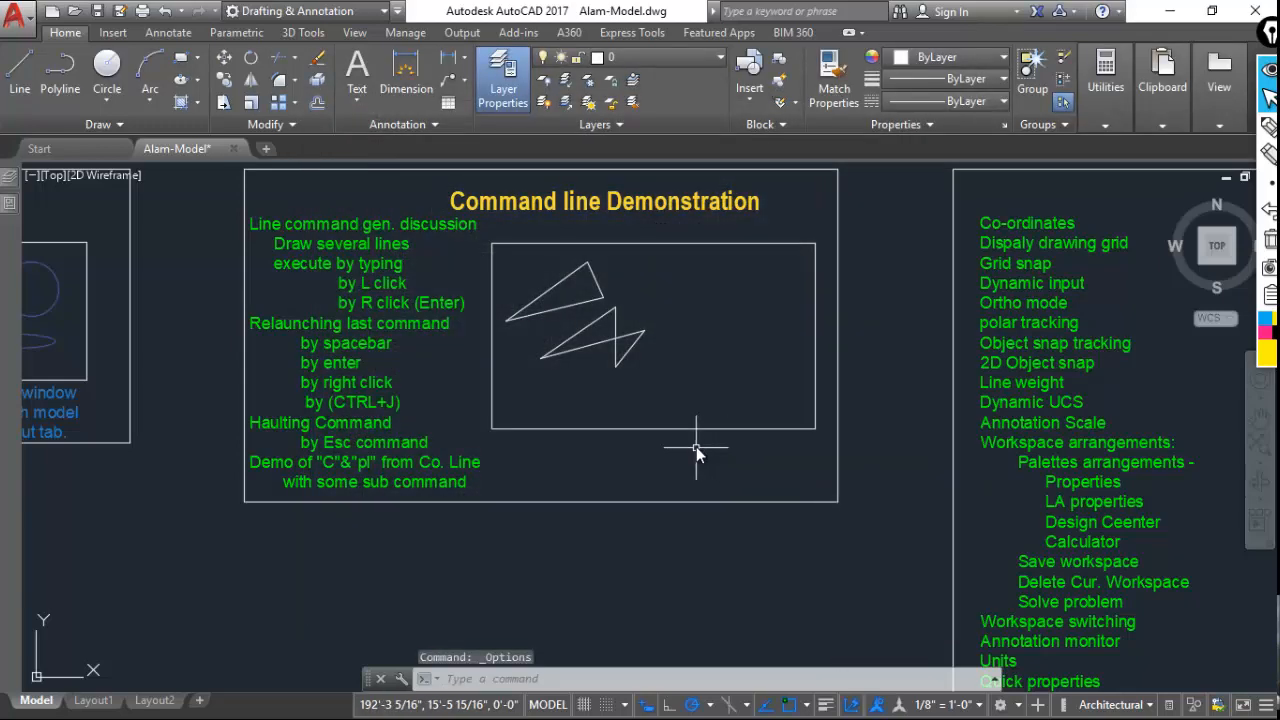
# Draw an open three-segment zigzag in the upper right part of the demonstration rectangle with the Line command.
pyautogui.click(20, 75)
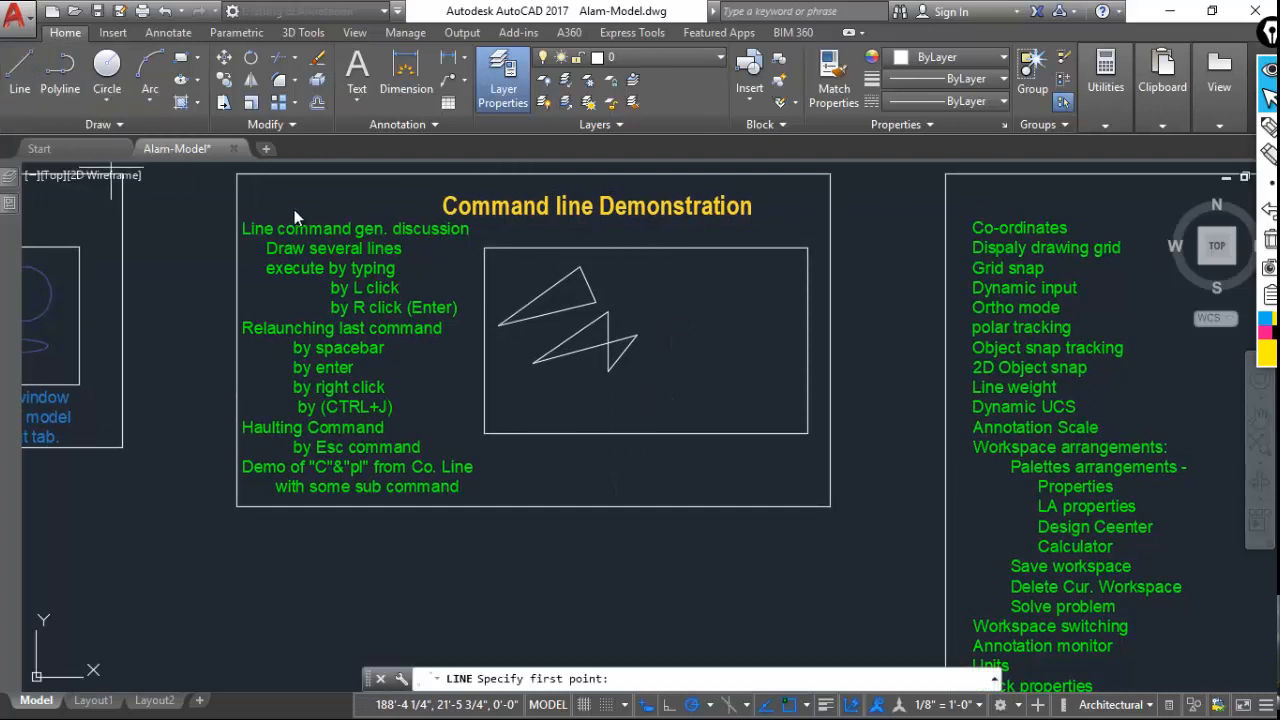
pyautogui.click(634, 299)
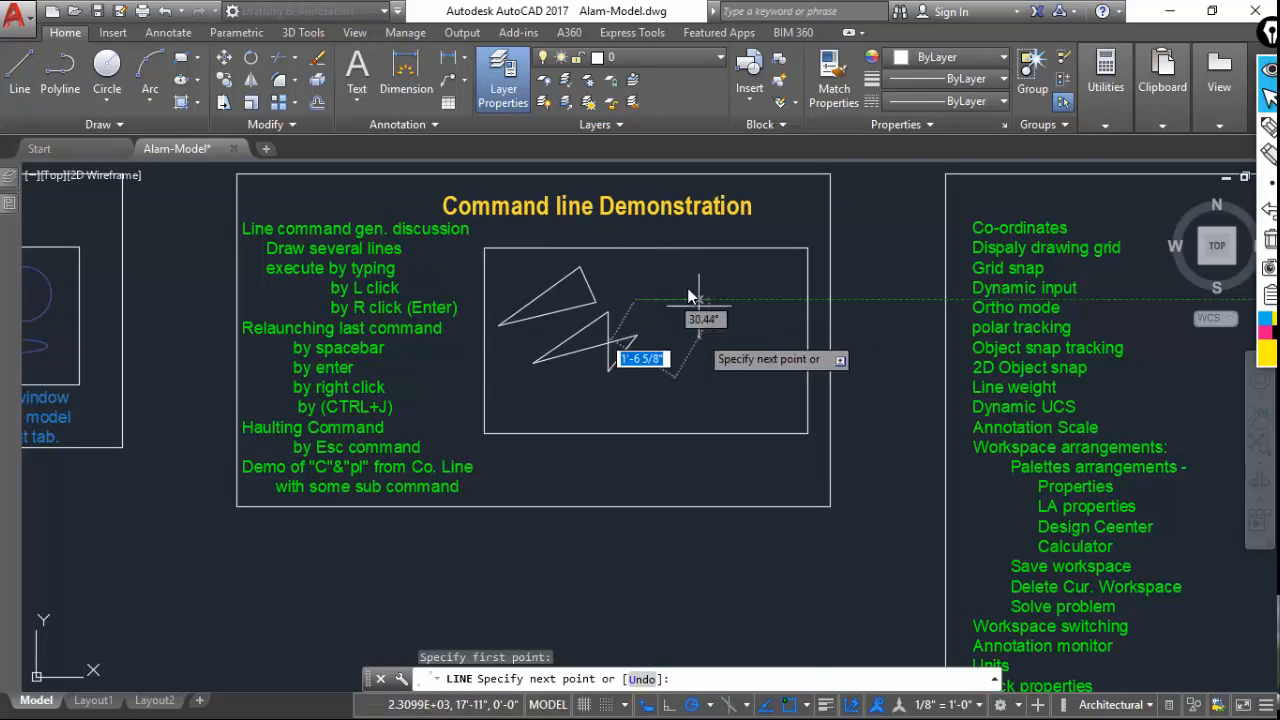
pyautogui.click(680, 278)
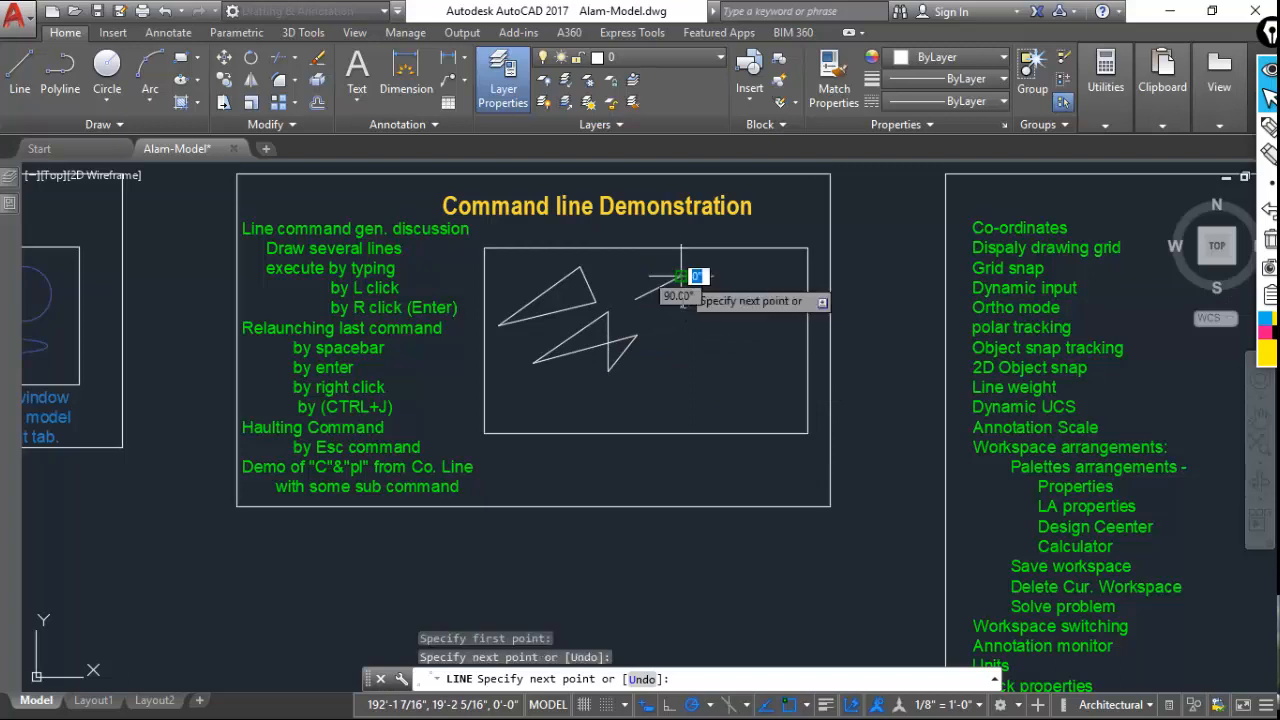
pyautogui.click(680, 345)
pyautogui.click(710, 300)
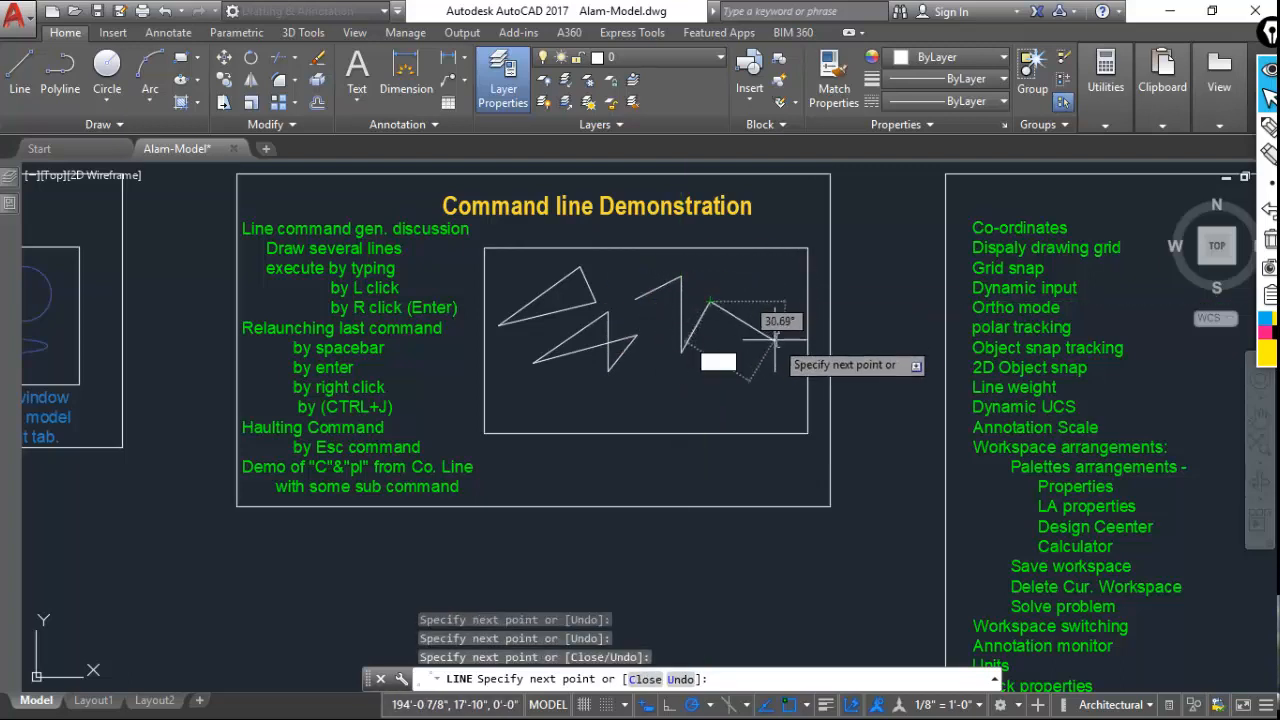
pyautogui.press('Return')
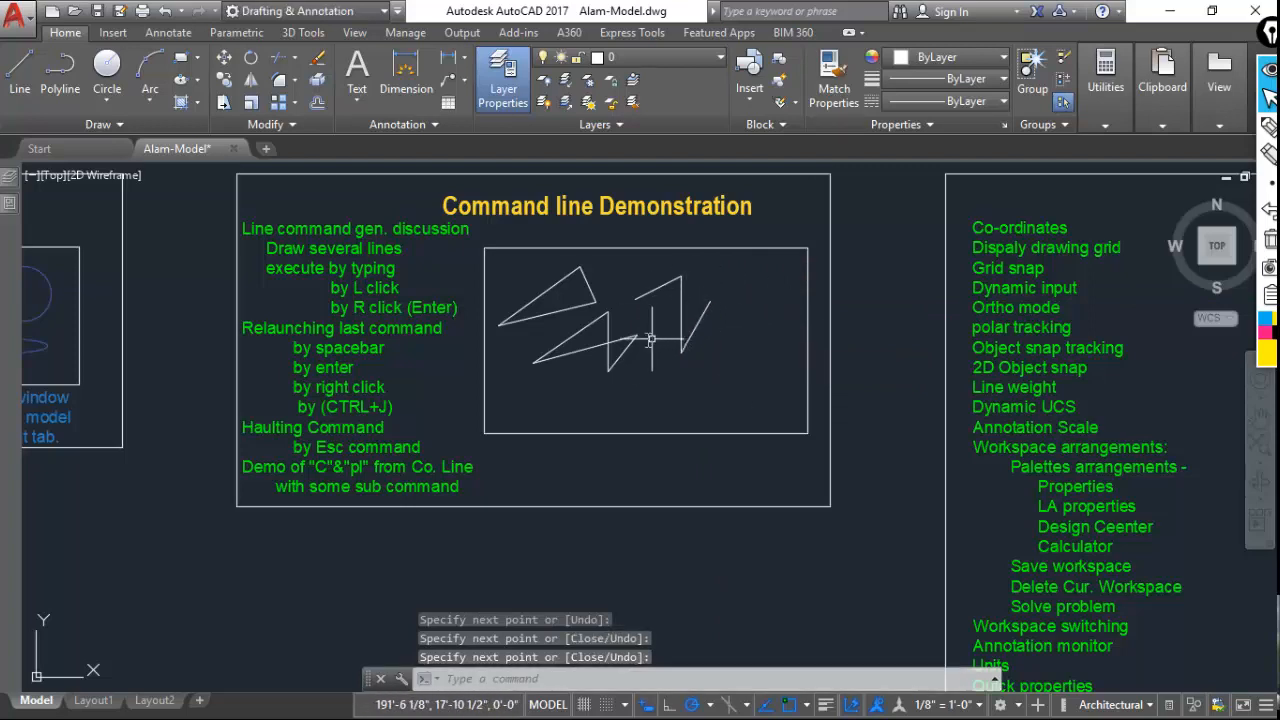
# Select the triangle and both zigzag shapes inside the demonstration rectangle and delete them.
pyautogui.moveTo(655, 346); pyautogui.dragTo(643, 326, button='middle')
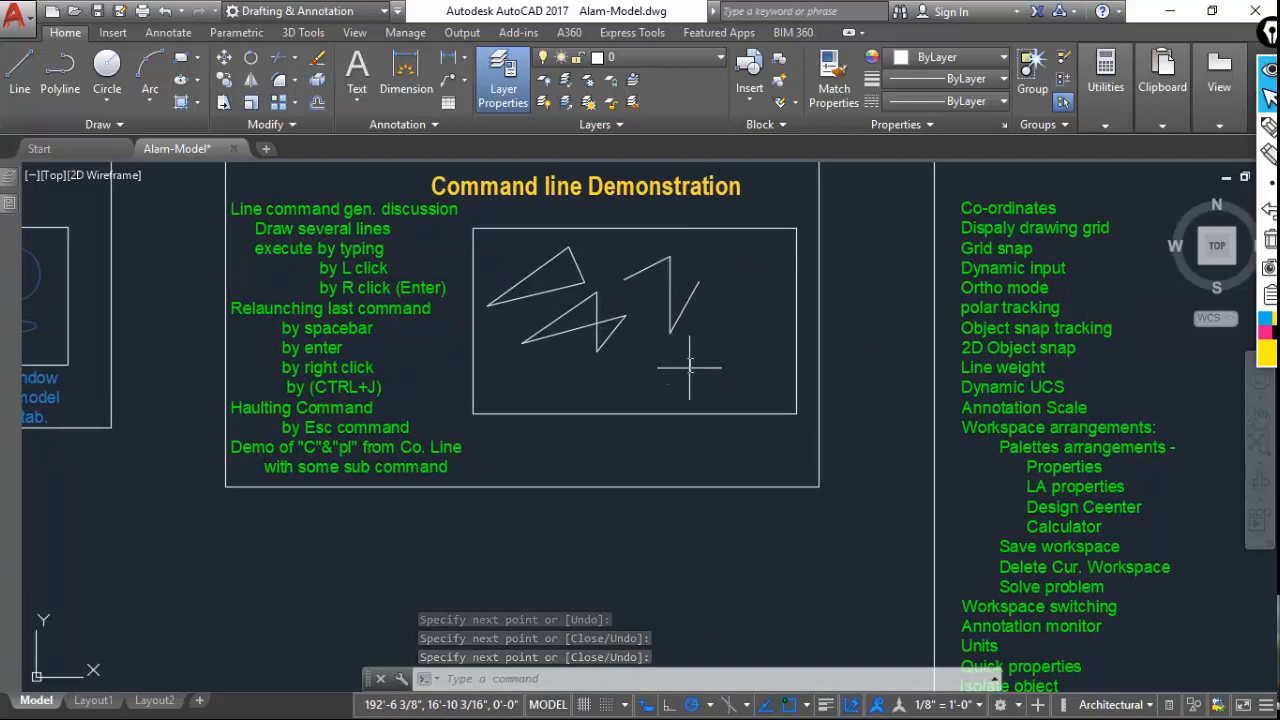
pyautogui.click(848, 440)
pyautogui.click(528, 271)
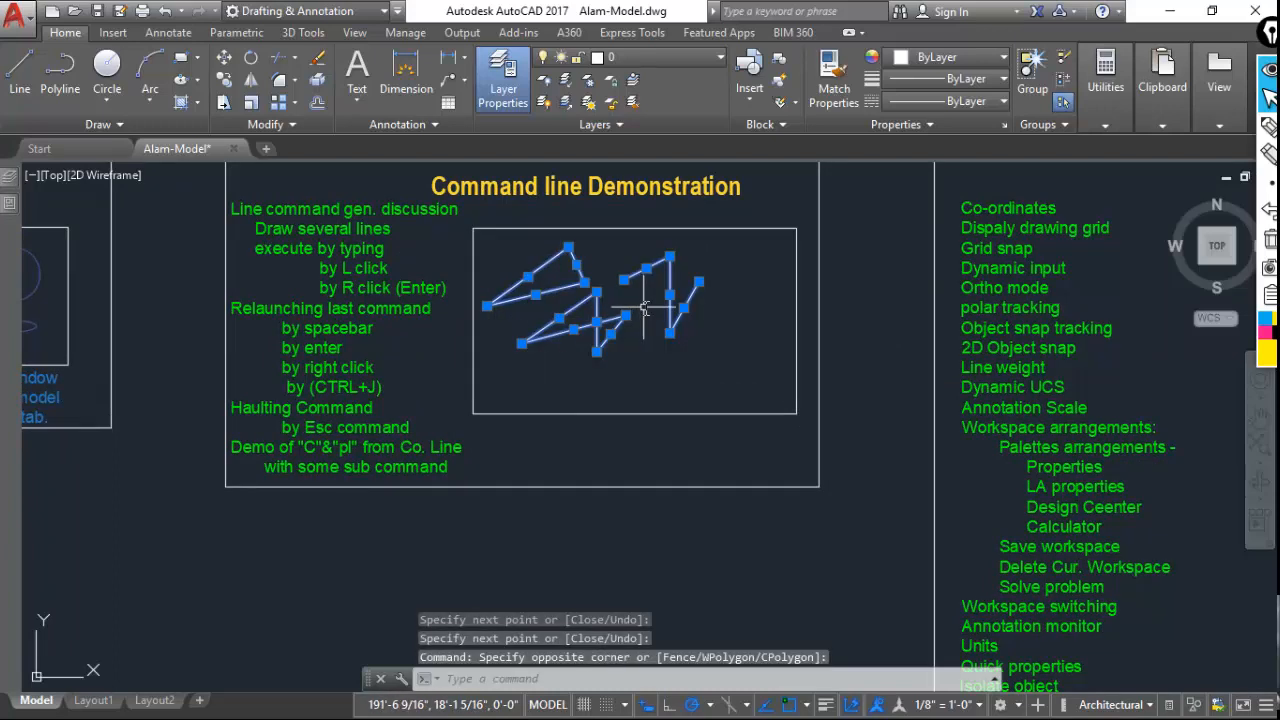
pyautogui.press('Delete')
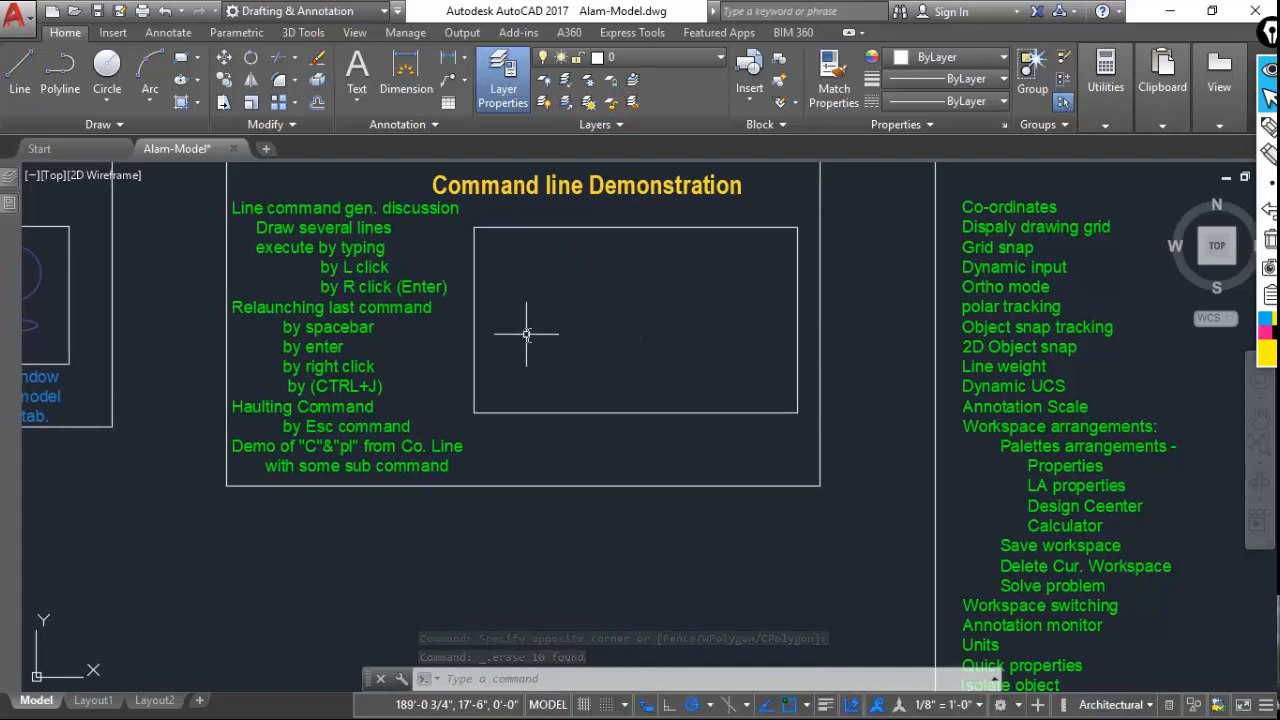
# Draw a single short slanted line near the demonstration rectangle's upper left corner with the Line command.
pyautogui.click(19, 66)
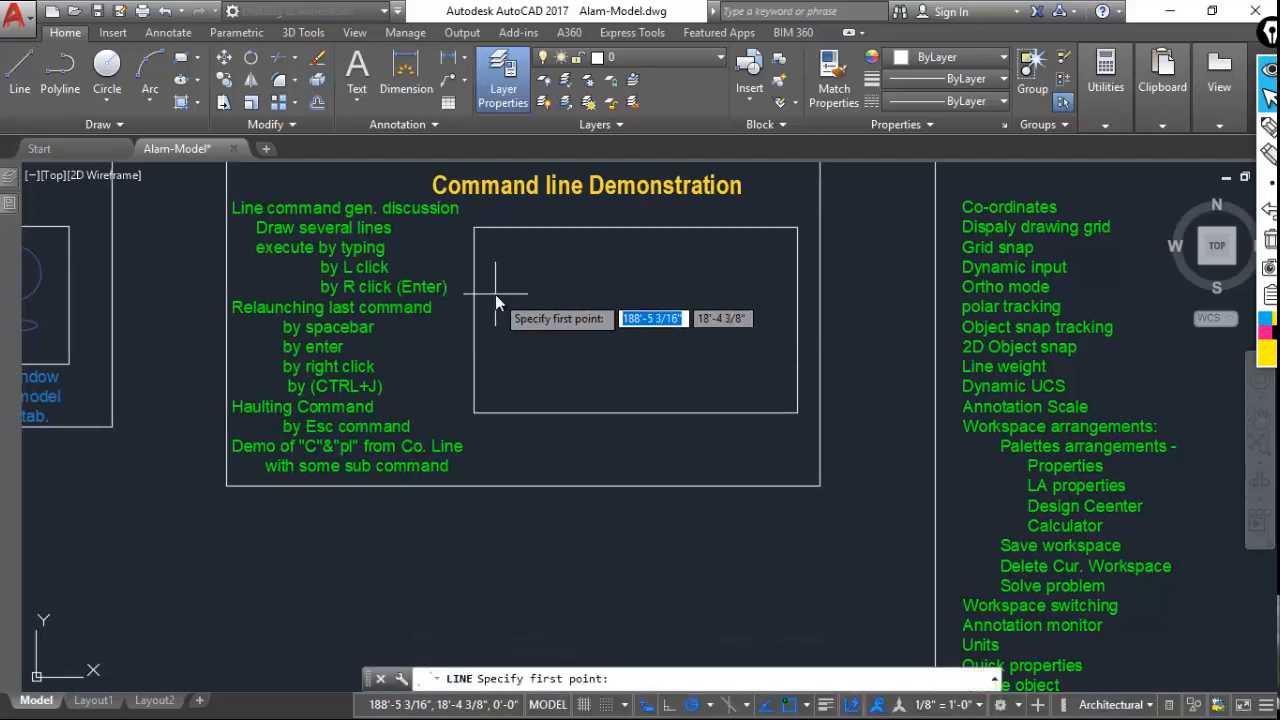
pyautogui.click(514, 276)
pyautogui.click(552, 251)
pyautogui.press('Return')
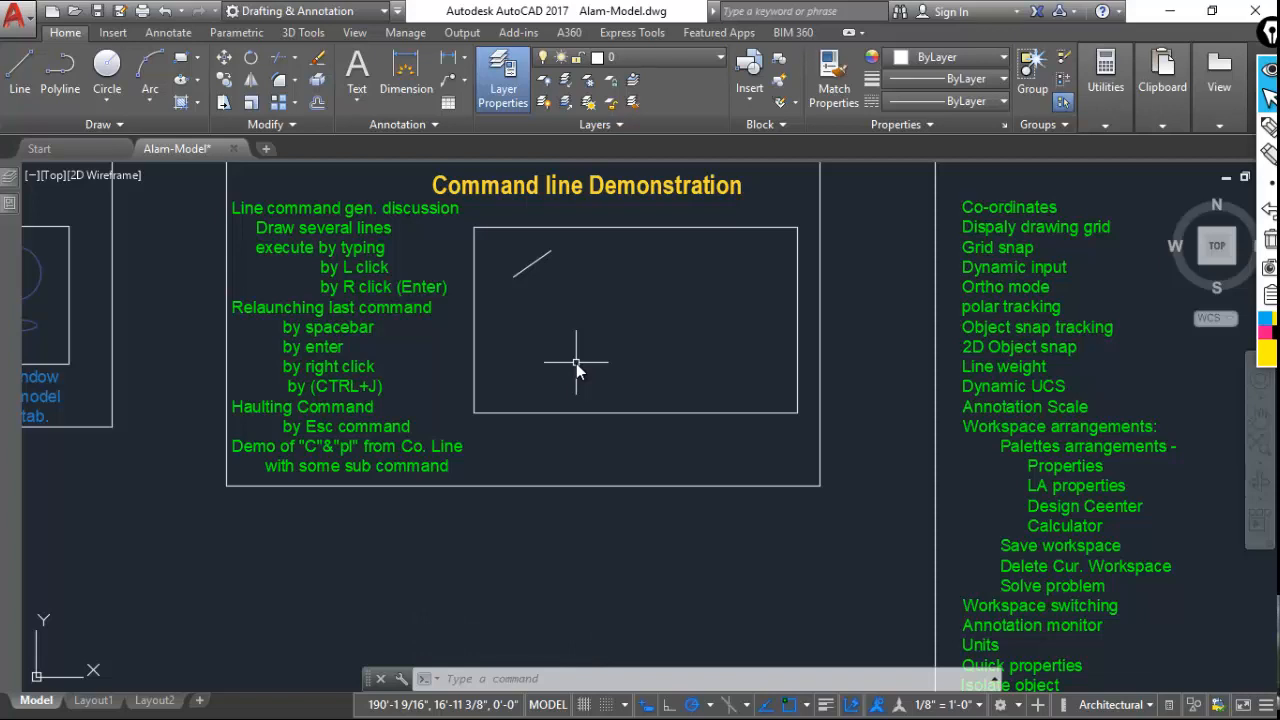
# Repeat the Line command twice to draw two more slanted lines, one below the first and one to its right.
pyautogui.press('space')
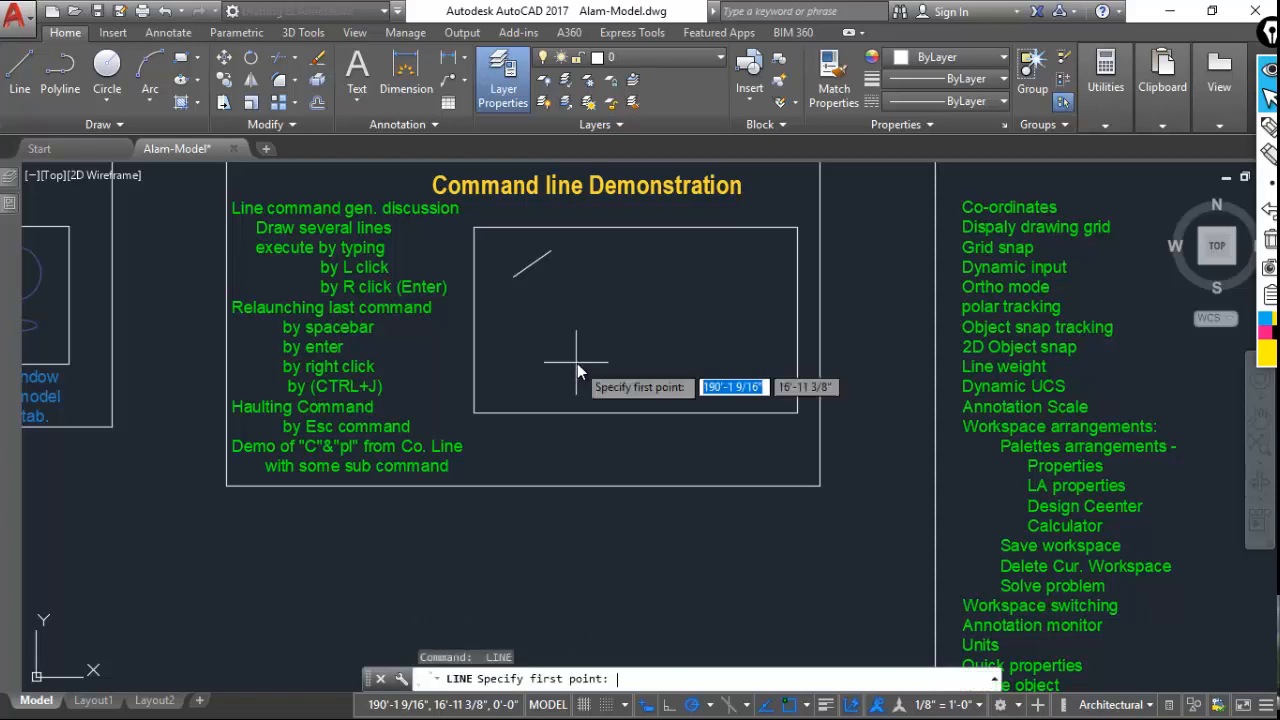
pyautogui.click(515, 323)
pyautogui.click(558, 285)
pyautogui.press('Return')
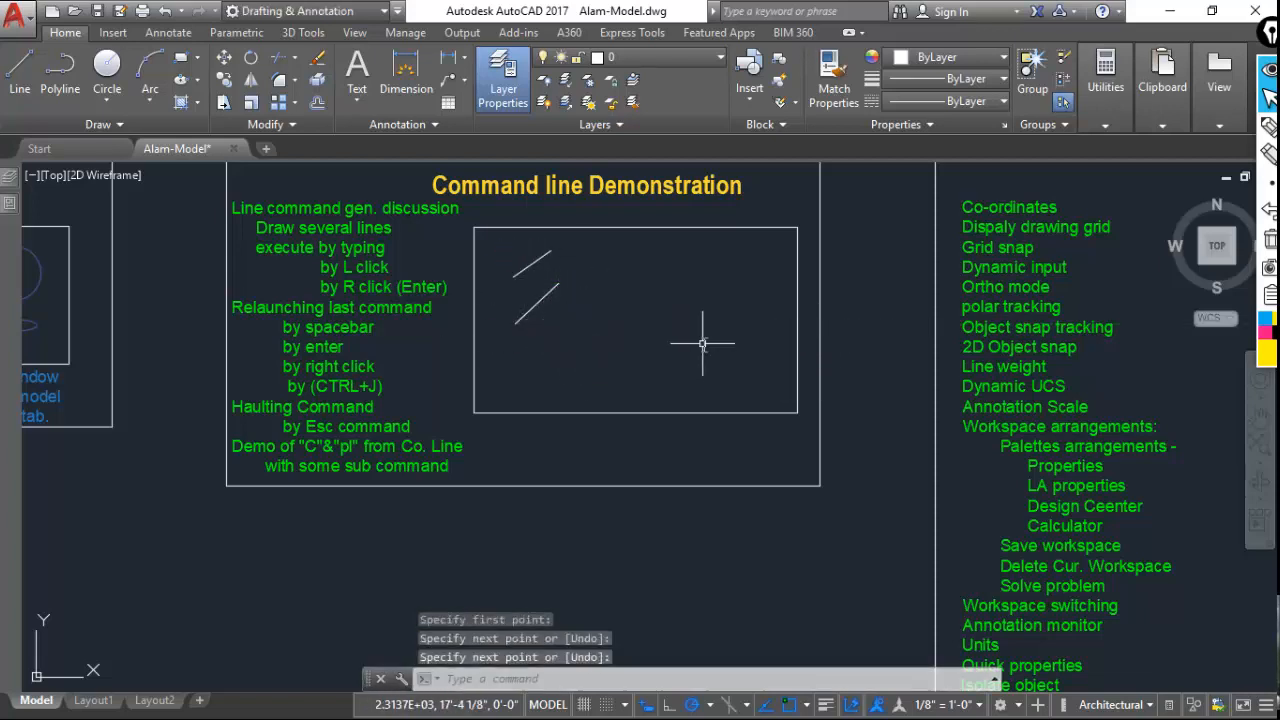
pyautogui.press('space')
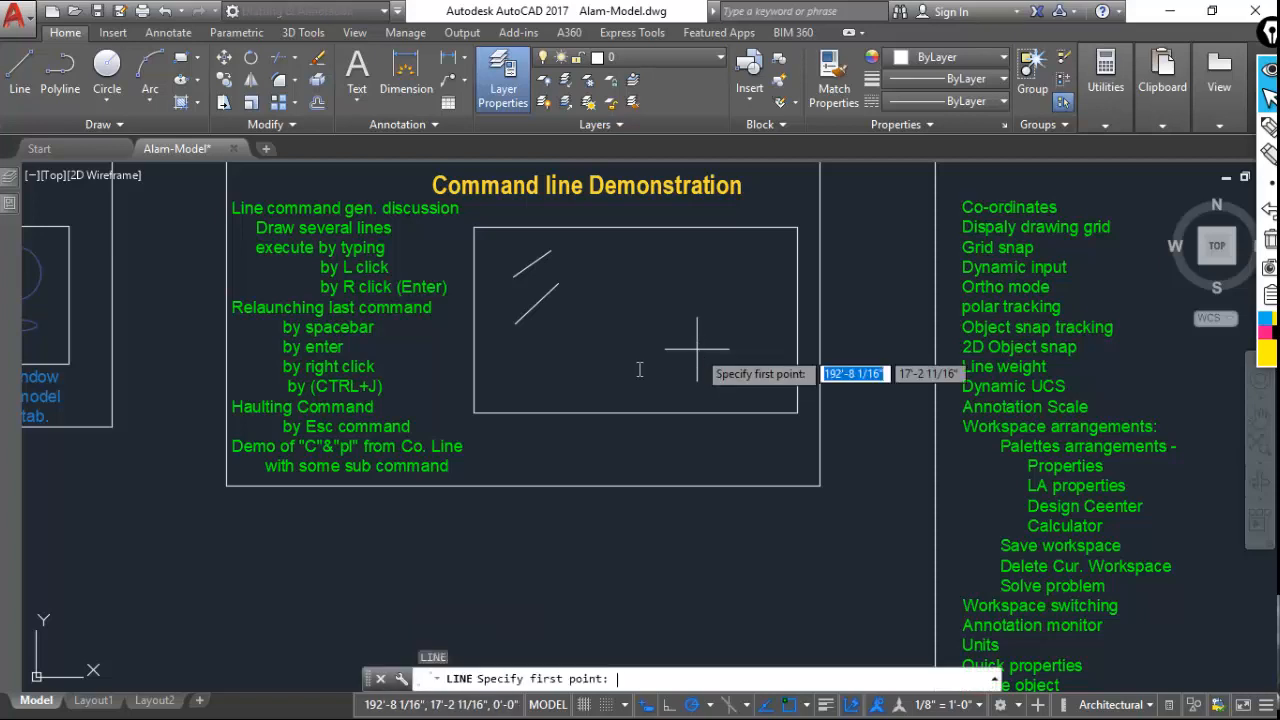
pyautogui.click(580, 287)
pyautogui.click(630, 258)
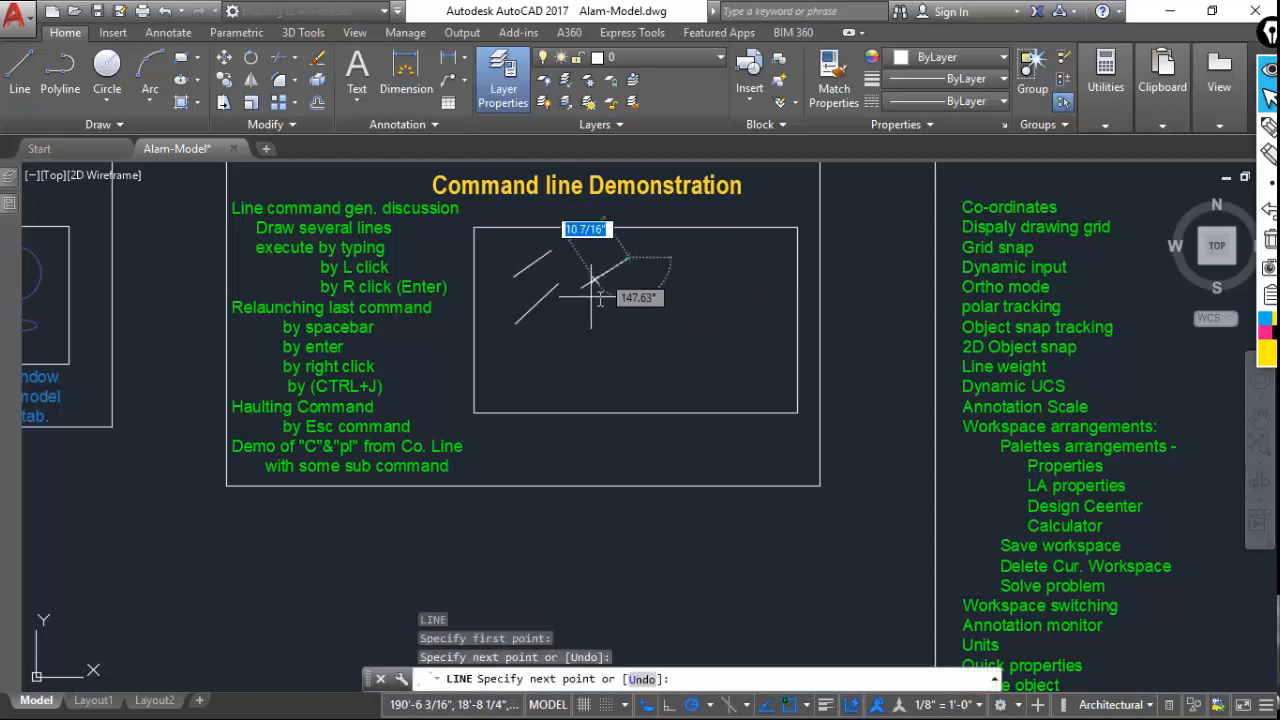
pyautogui.press('Return')
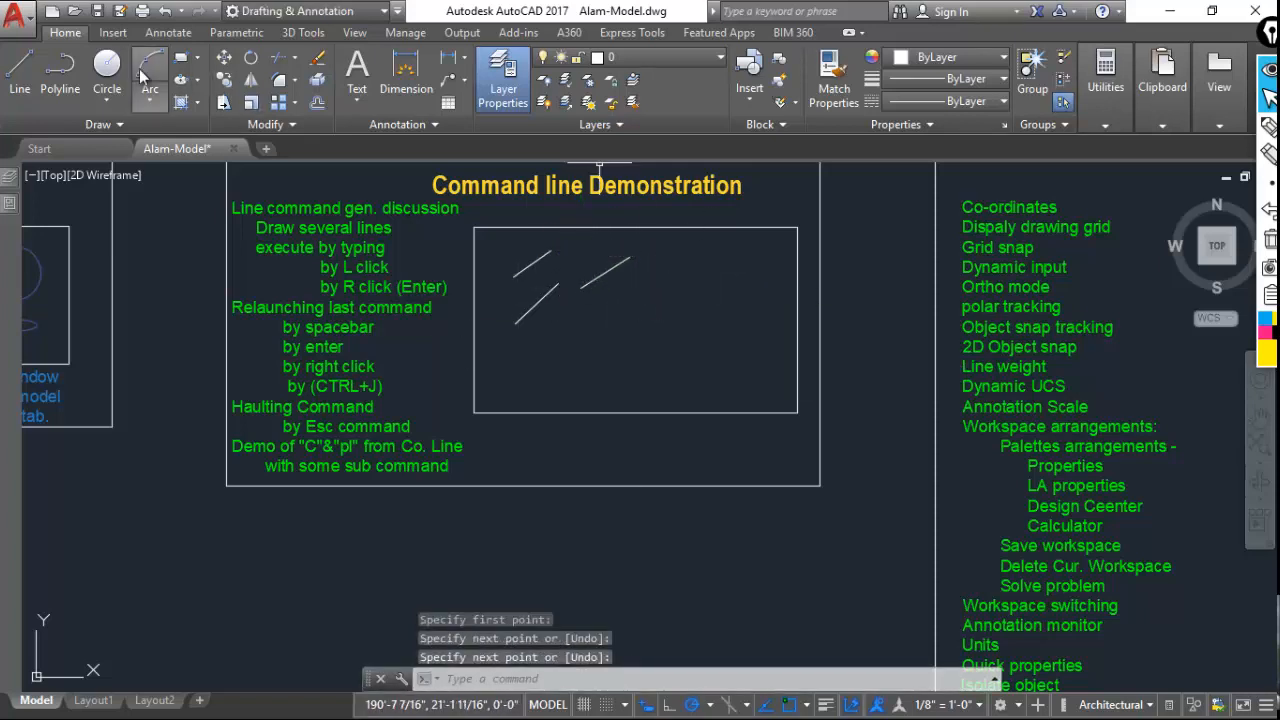
# Draw a small circle in the upper right part of the demonstration rectangle with the Circle command.
pyautogui.click(107, 75)
pyautogui.click(696, 277)
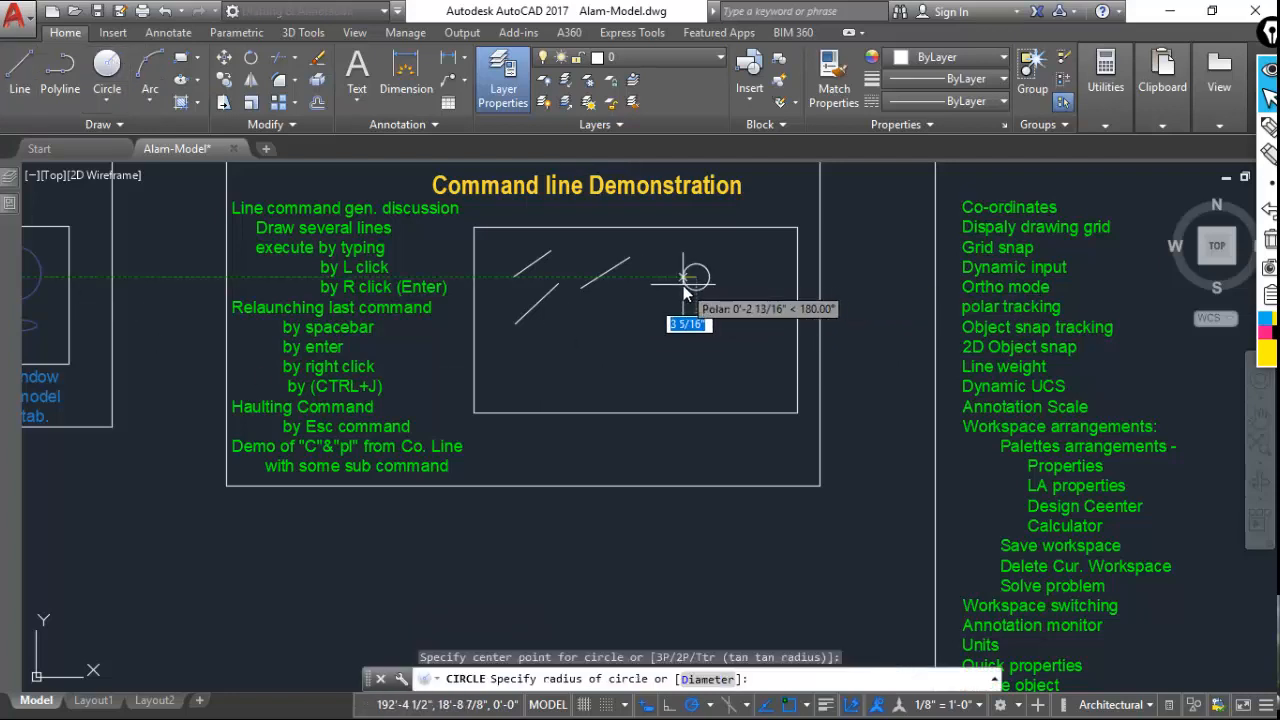
pyautogui.click(686, 272)
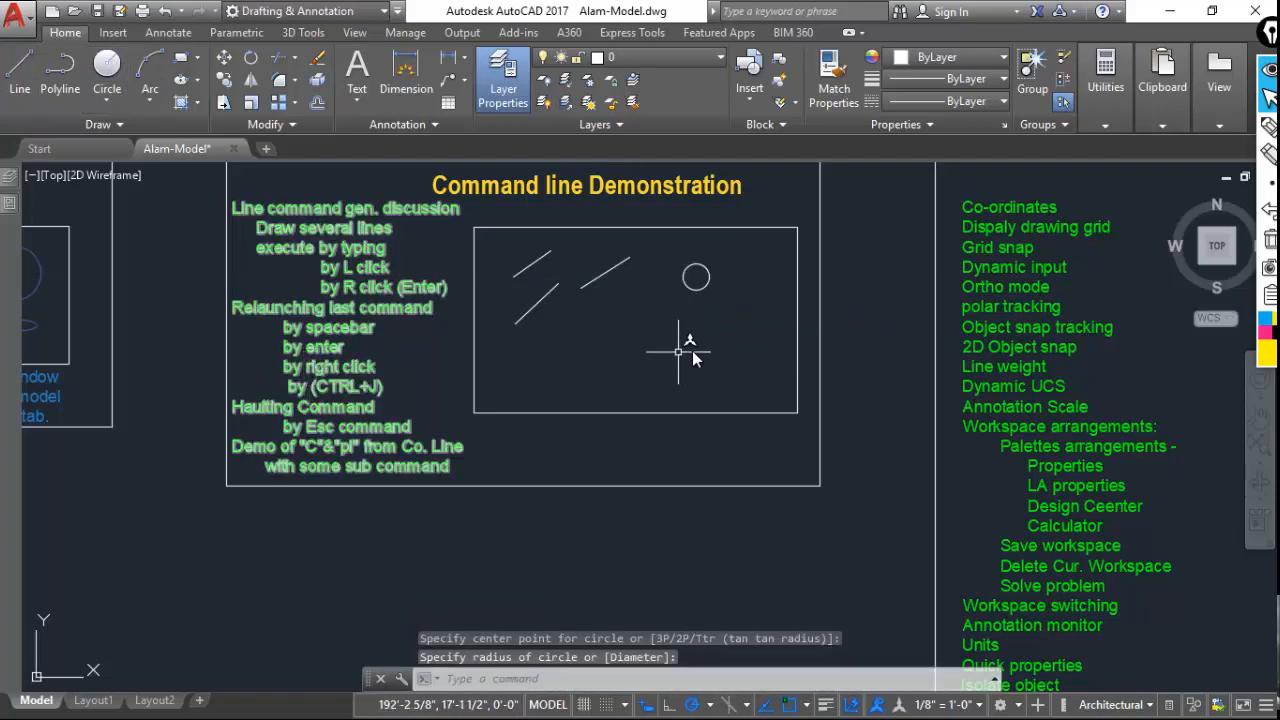
# Repeat the Circle command to draw a second circle with a radius of about 3 7/8" below the third slanted line.
pyautogui.press('space')
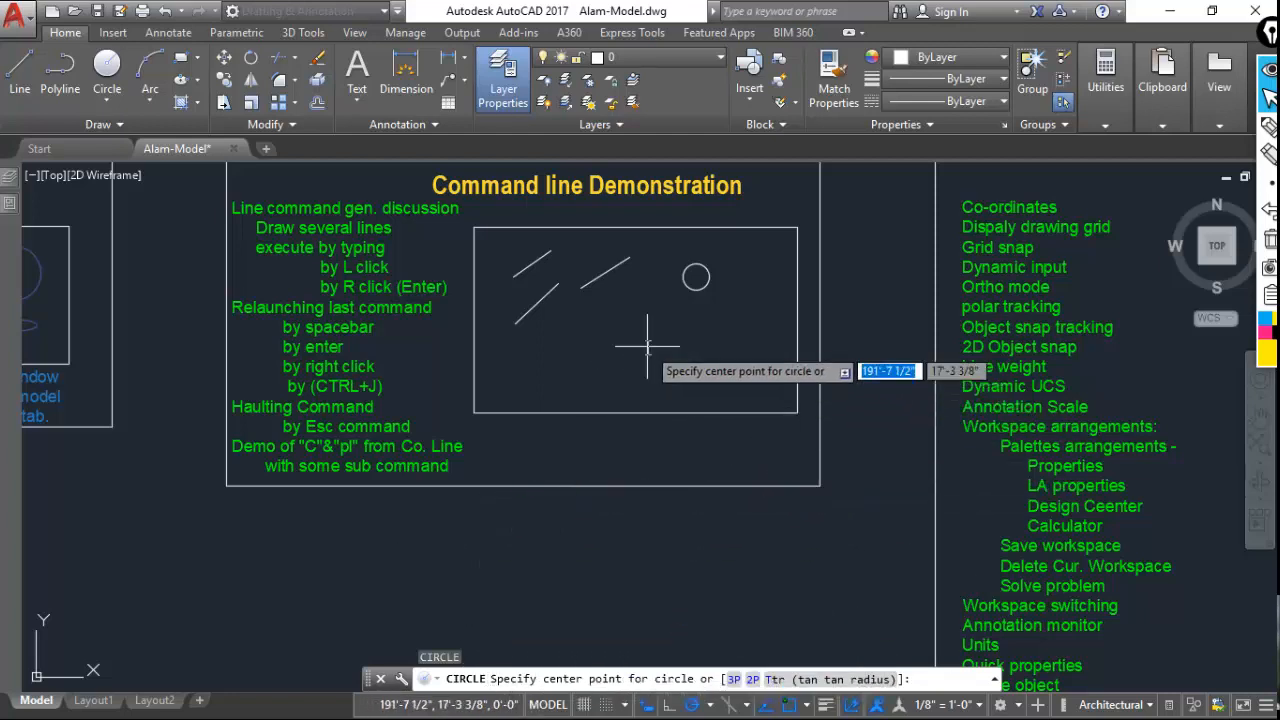
pyautogui.click(592, 328)
pyautogui.press('Return')
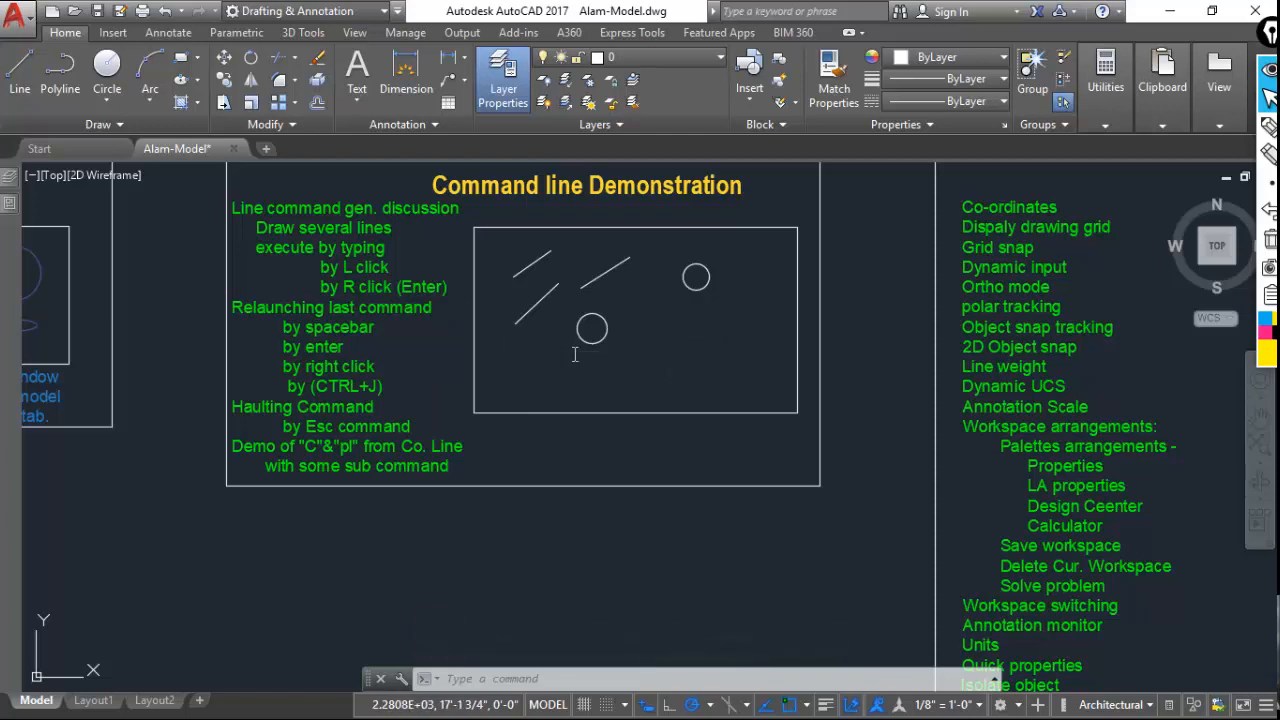
# Repeat the Circle command to draw a third circle with a radius of about 7 7/8" to the right of the second circle.
pyautogui.press('space')
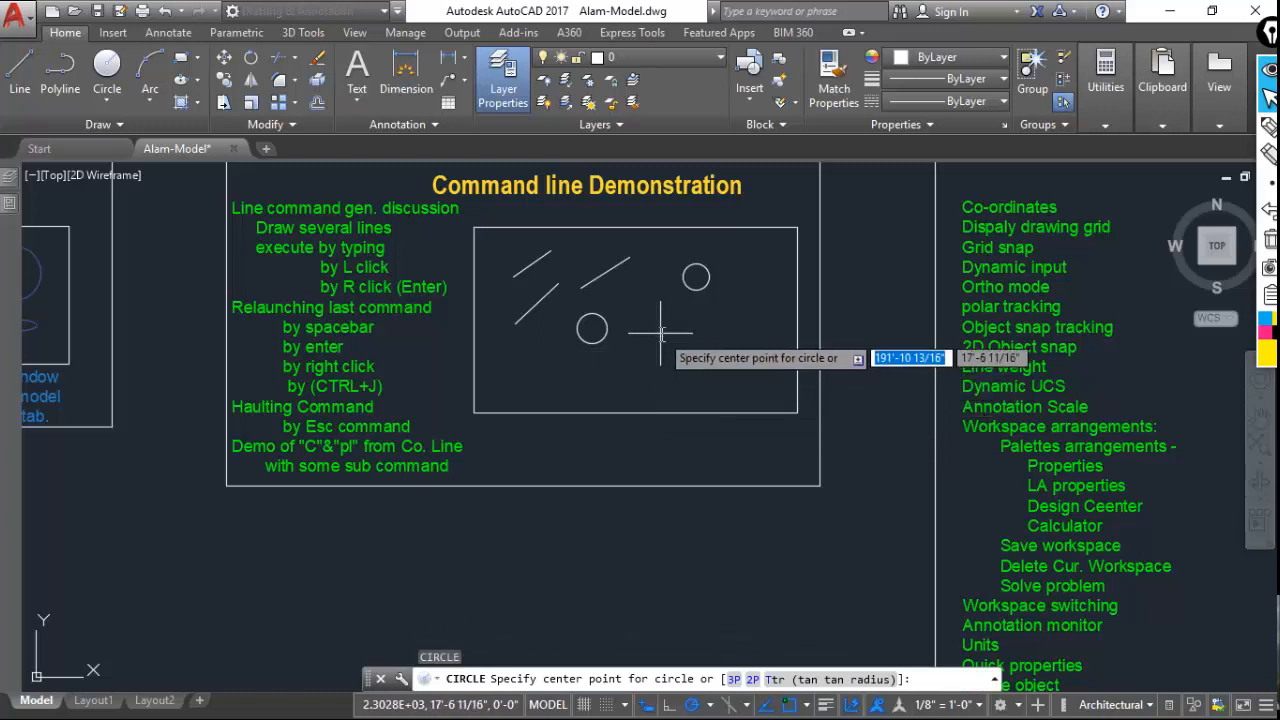
pyautogui.click(672, 341)
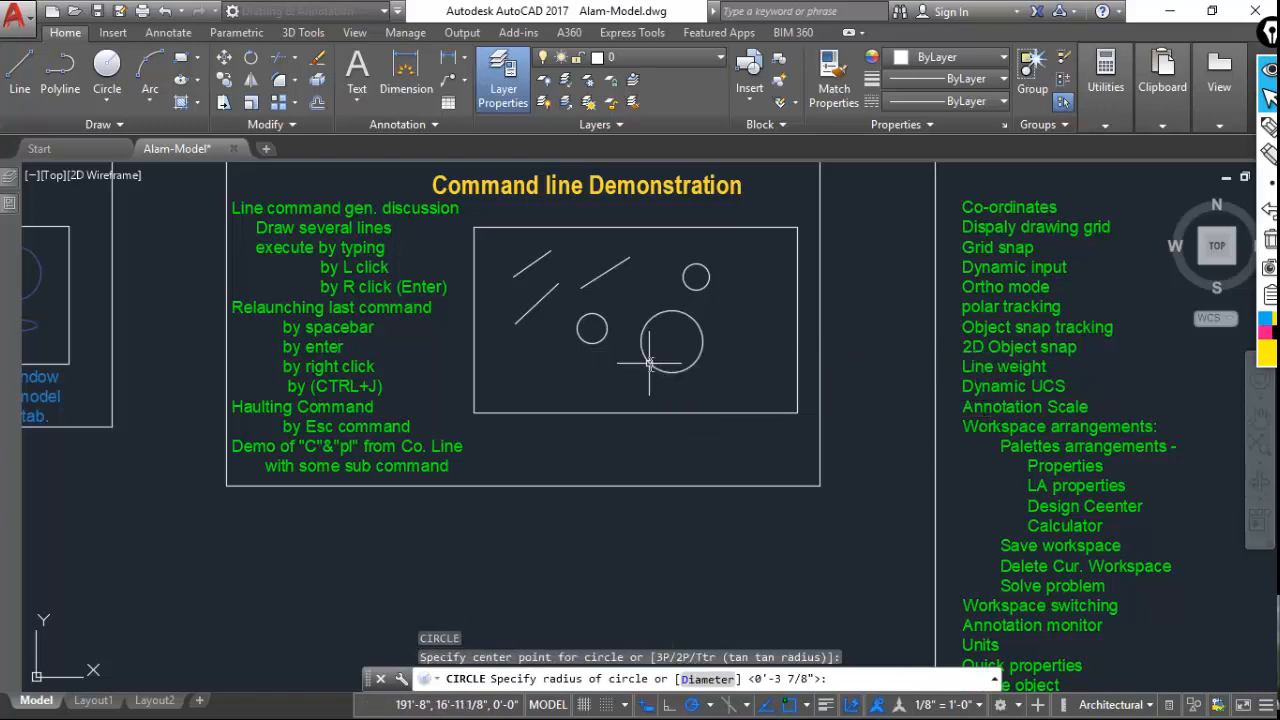
pyautogui.click(686, 373)
# Erase all the slanted lines and circles inside the demonstration rectangle.
pyautogui.click(760, 385)
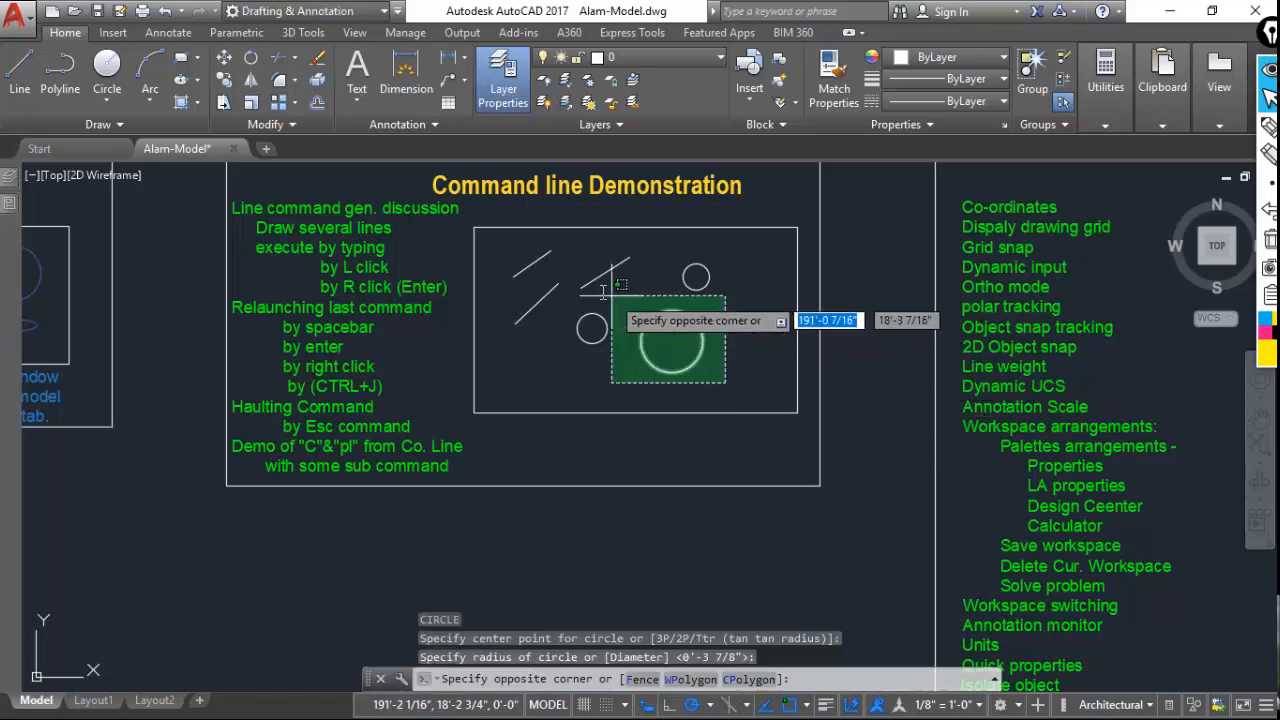
pyautogui.click(492, 250)
pyautogui.press('Delete')
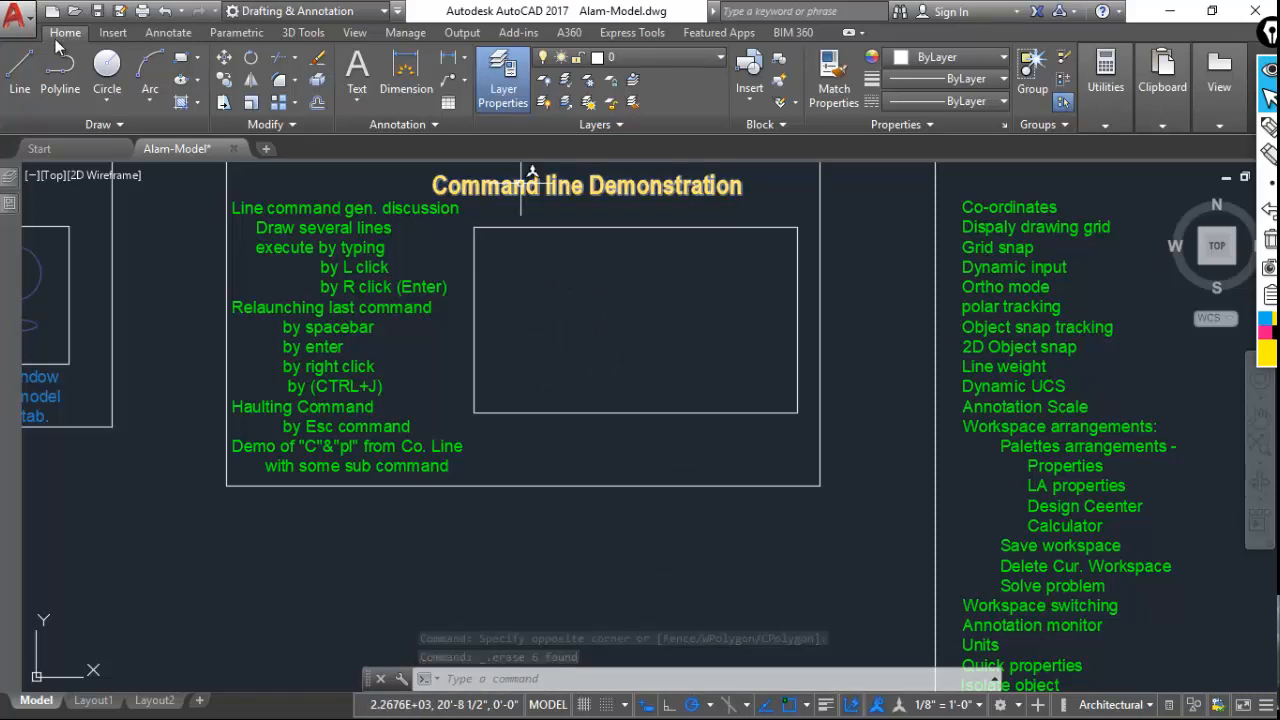
# Draw a circle with a radius of about 4 1/4" near the rectangle's upper left corner, and relaunch and cancel the Circle command.
pyautogui.click(107, 72)
pyautogui.click(508, 261)
pyautogui.click(502, 277)
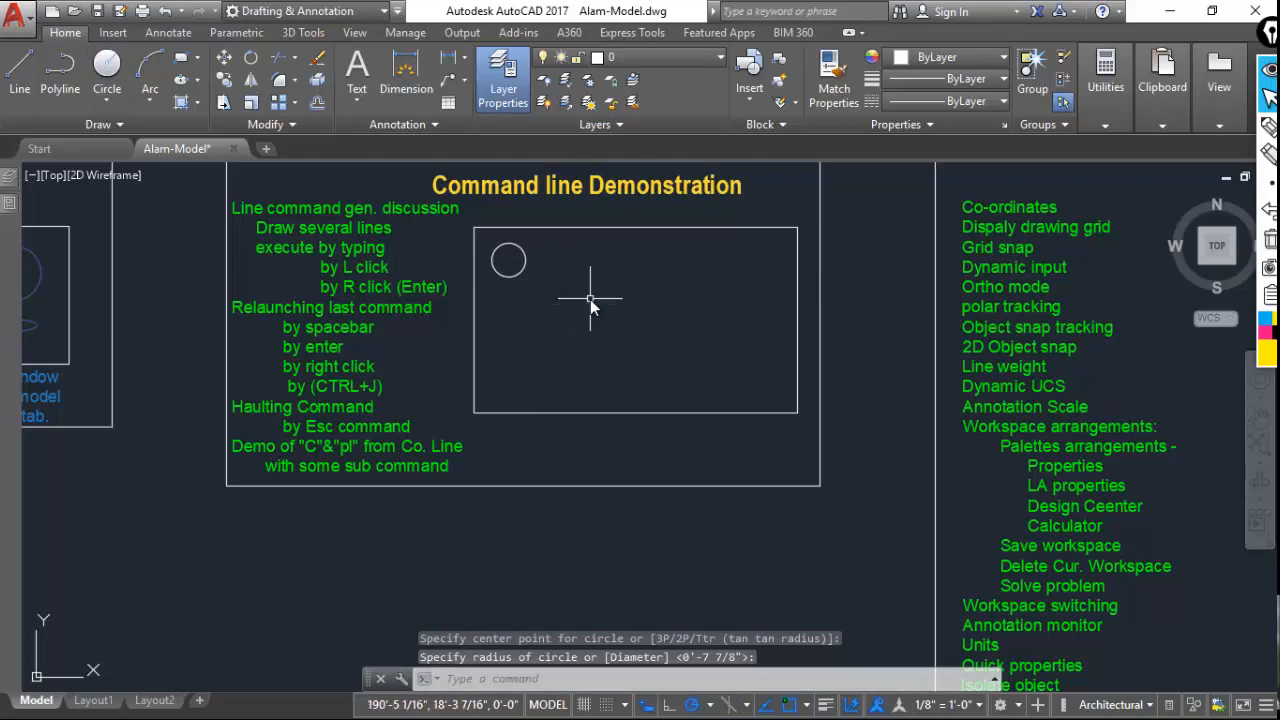
pyautogui.press('space')
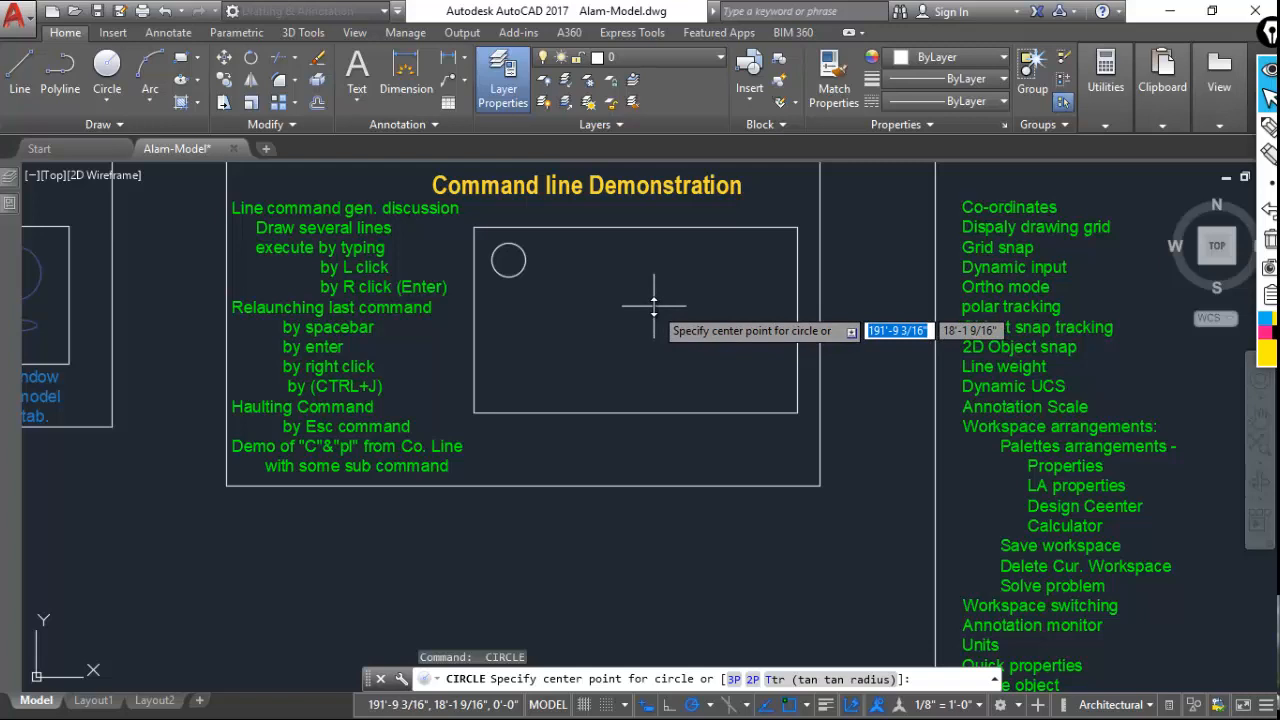
pyautogui.press('Escape')
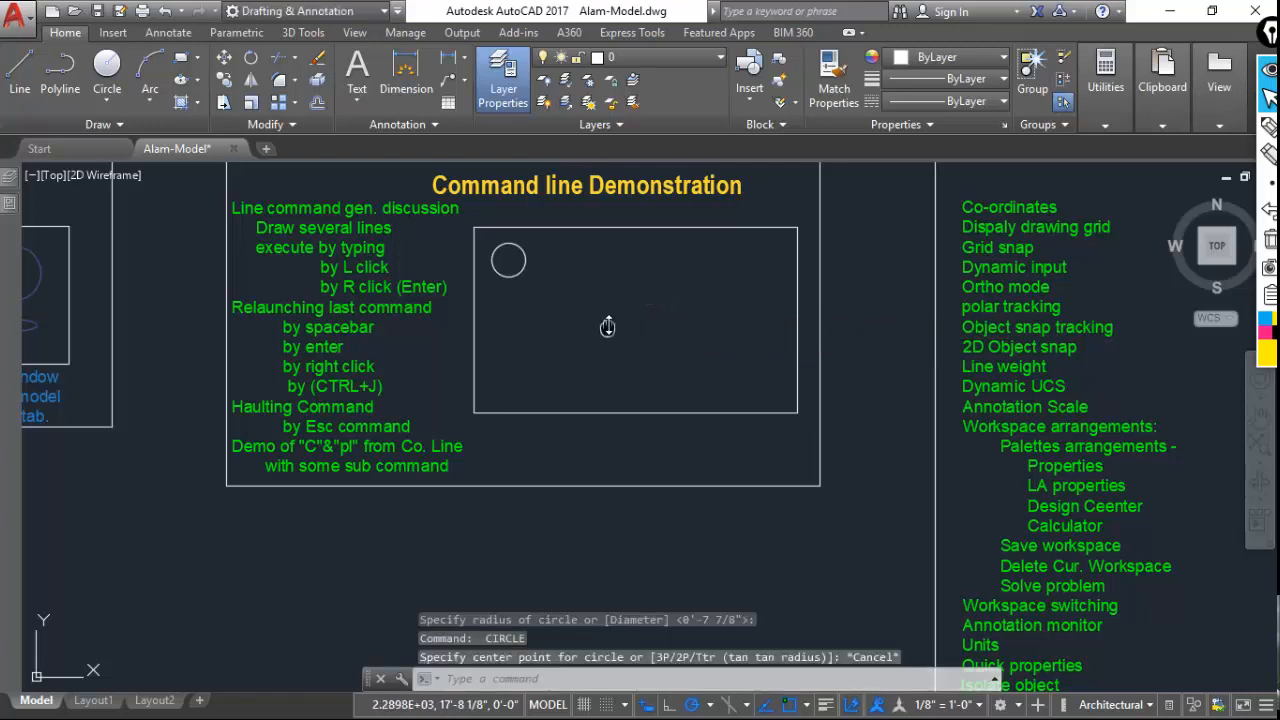
pyautogui.moveTo(607, 326); pyautogui.dragTo(605, 321, button='middle')
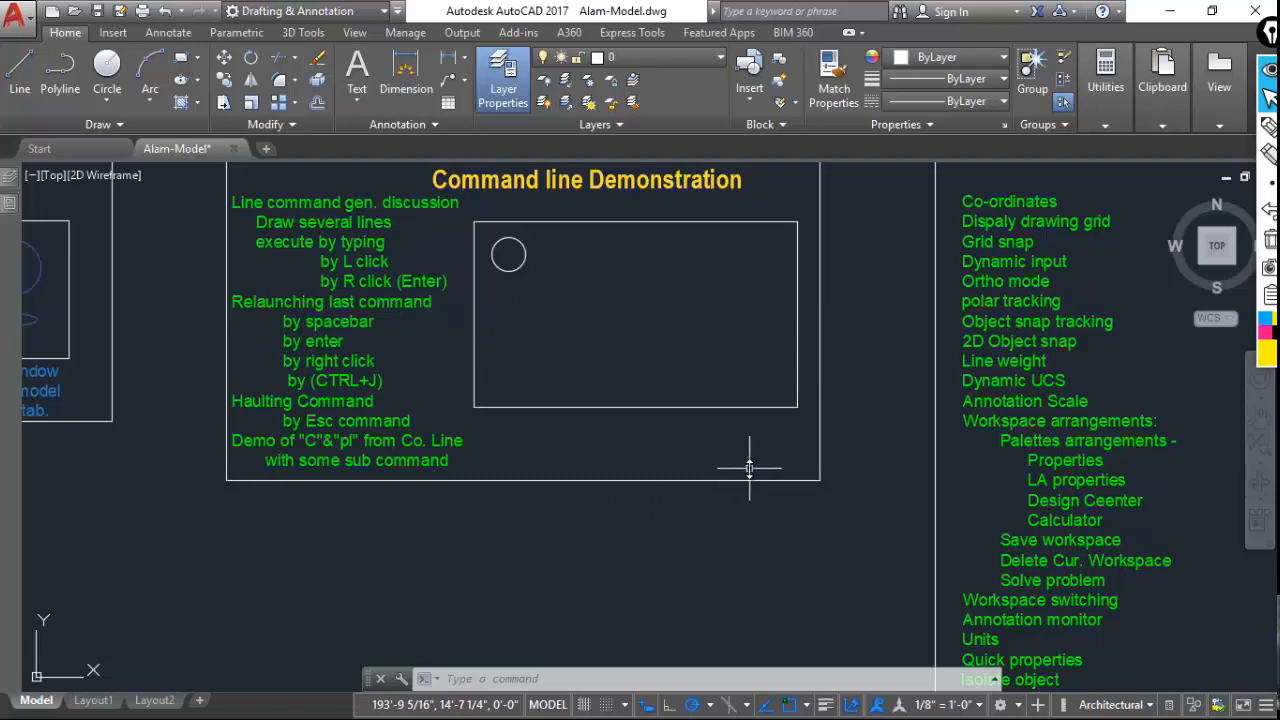
# Erase the circle near the demonstration rectangle's upper left corner.
pyautogui.click(560, 290)
pyautogui.click(491, 238)
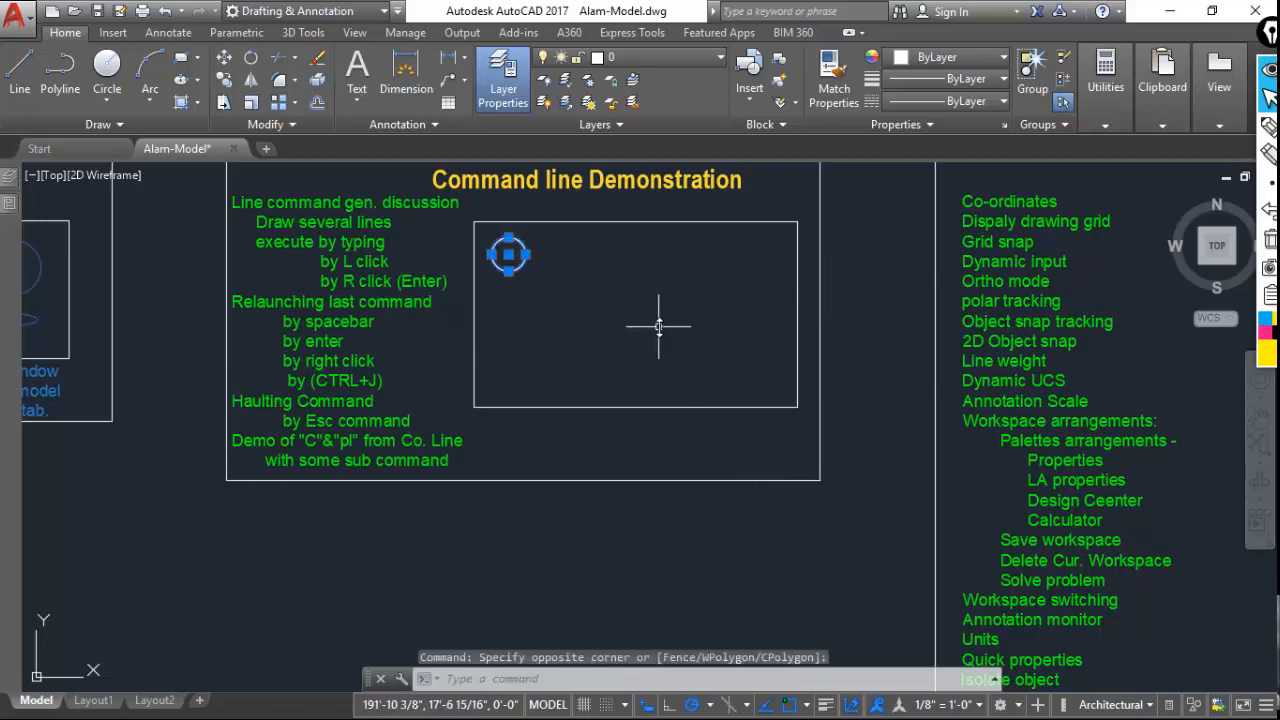
pyautogui.press('Delete')
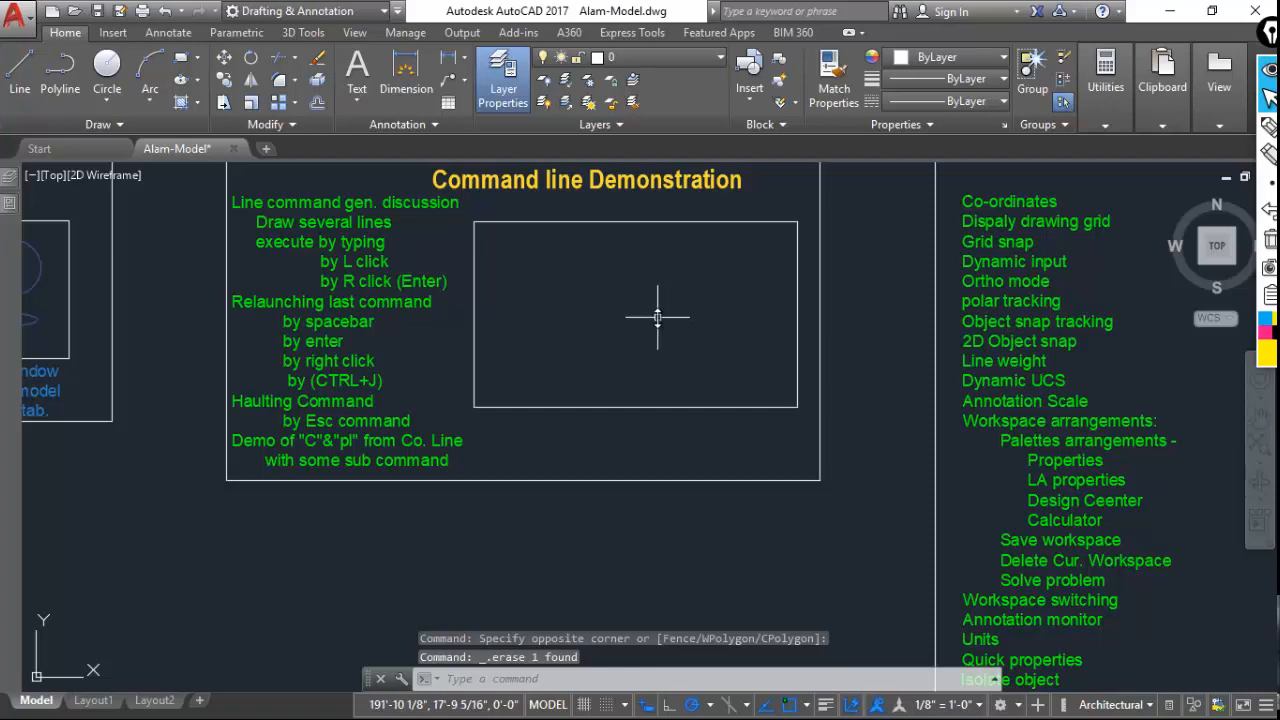
# Draw a circle with a radius of about 10 1/4" in the upper left part of the demonstration rectangle.
pyautogui.moveTo(617, 317); pyautogui.dragTo(611, 323, button='middle')
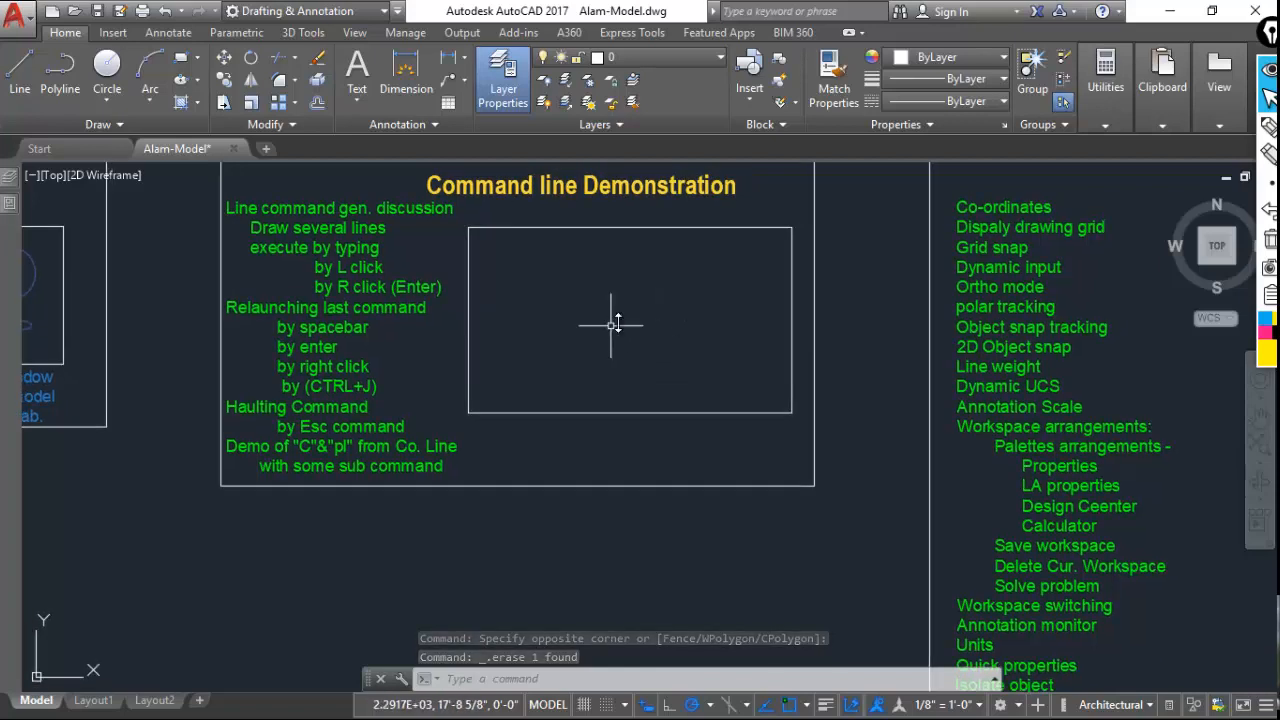
pyautogui.click(110, 64)
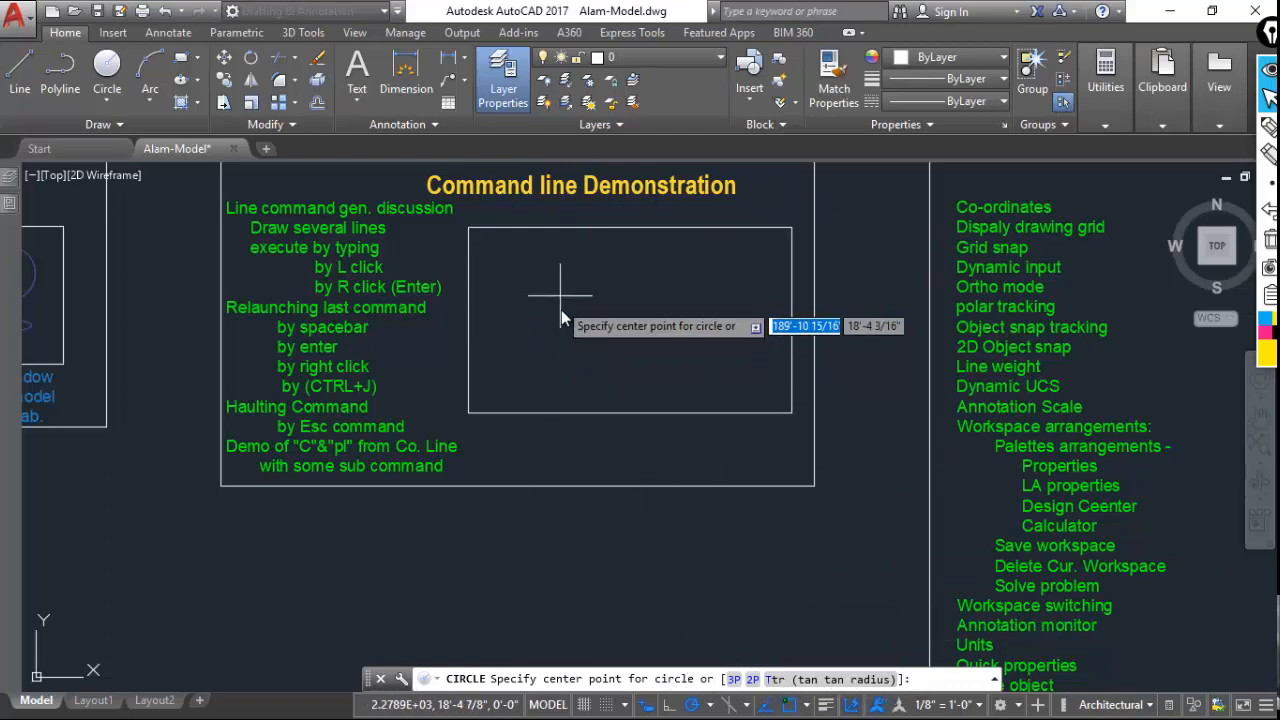
pyautogui.scroll(3, 515, 282)
pyautogui.moveTo(515, 282)
pyautogui.mouseDown(button='middle')
pyautogui.moveTo(505, 375)
pyautogui.moveTo(484, 402)
pyautogui.mouseUp(button='middle')
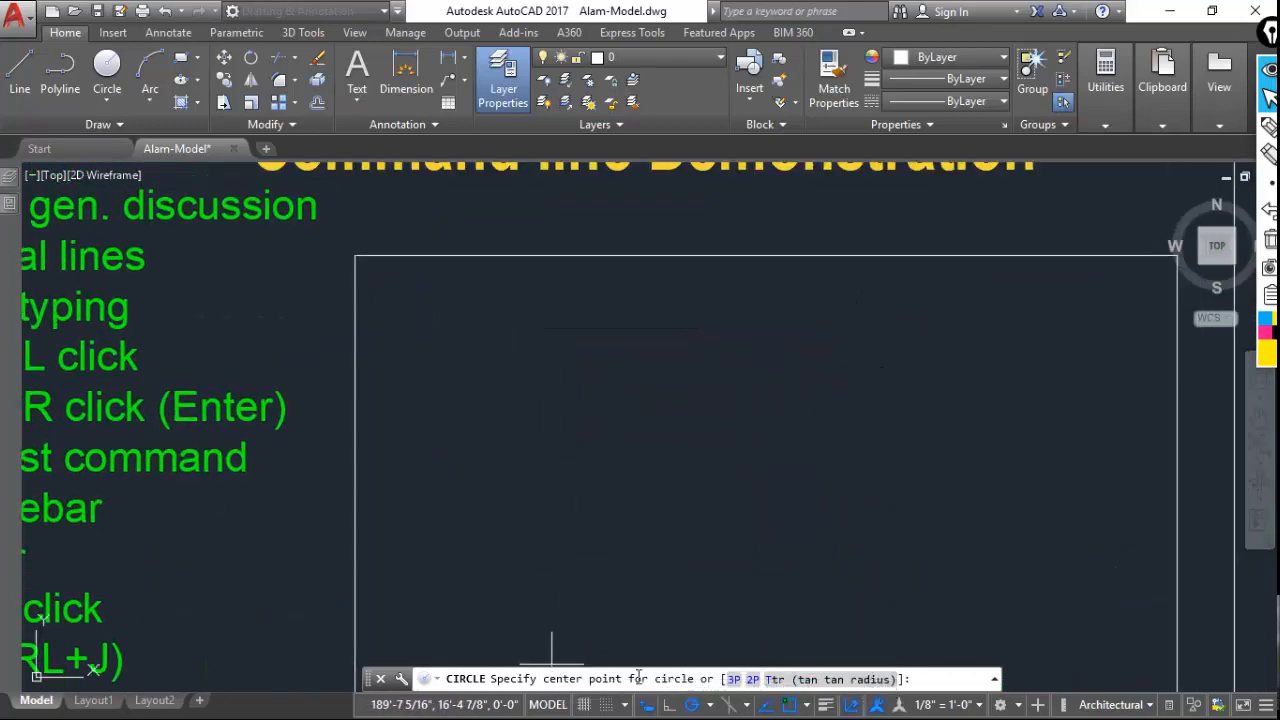
pyautogui.click(586, 363)
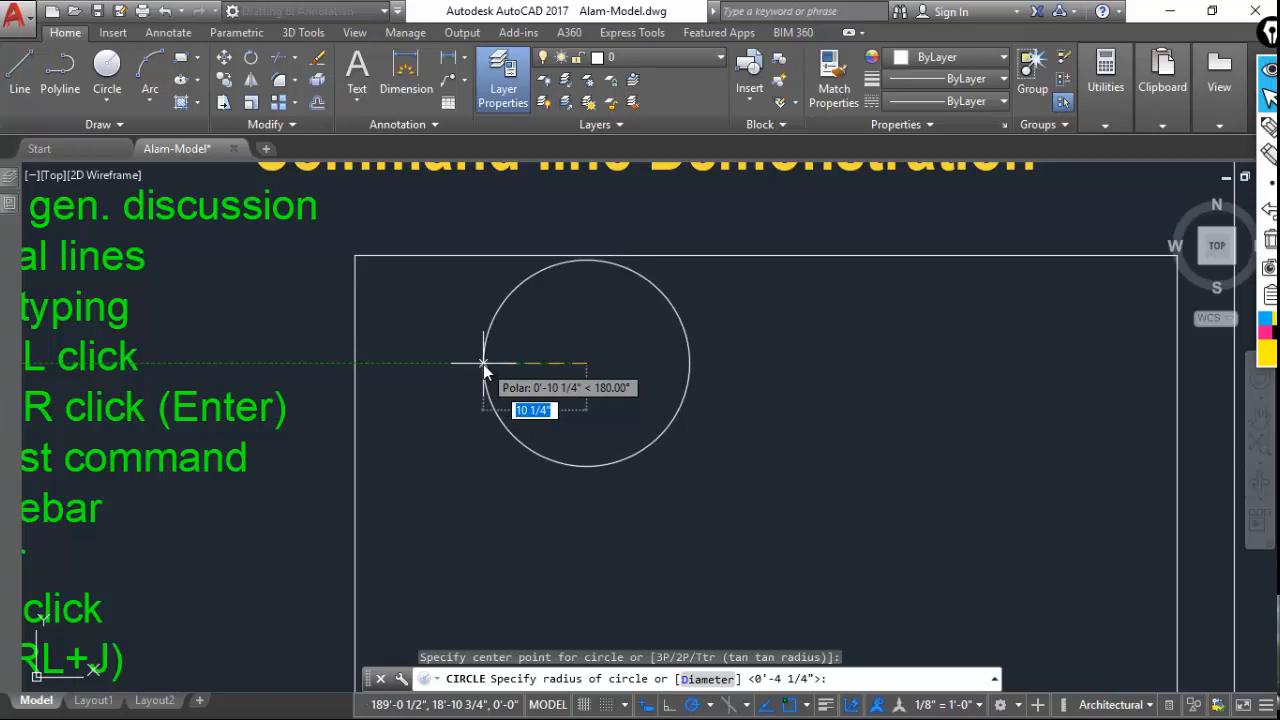
pyautogui.click(483, 364)
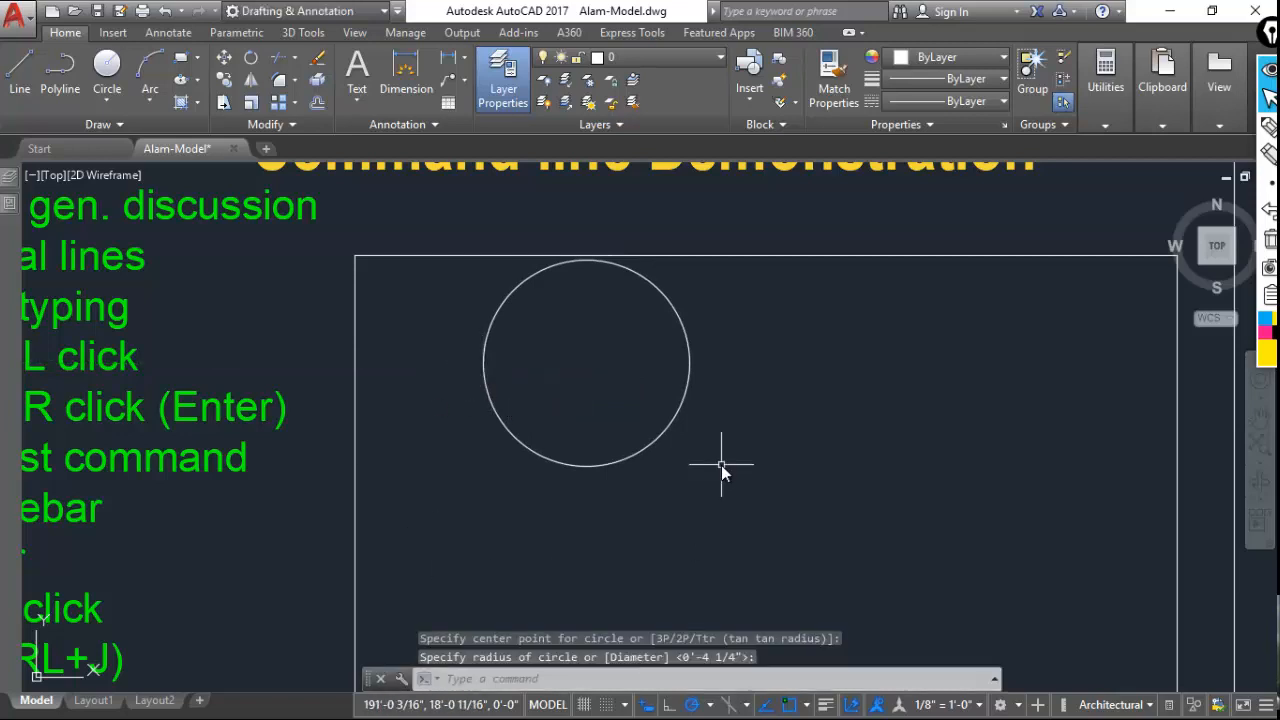
# Repeat the Circle command with the Diameter option to draw a 1' diameter circle to the right of the first one.
pyautogui.moveTo(710, 440)
pyautogui.mouseDown(button='middle')
pyautogui.moveTo(704, 425)
pyautogui.moveTo(703, 458)
pyautogui.mouseUp(button='middle')
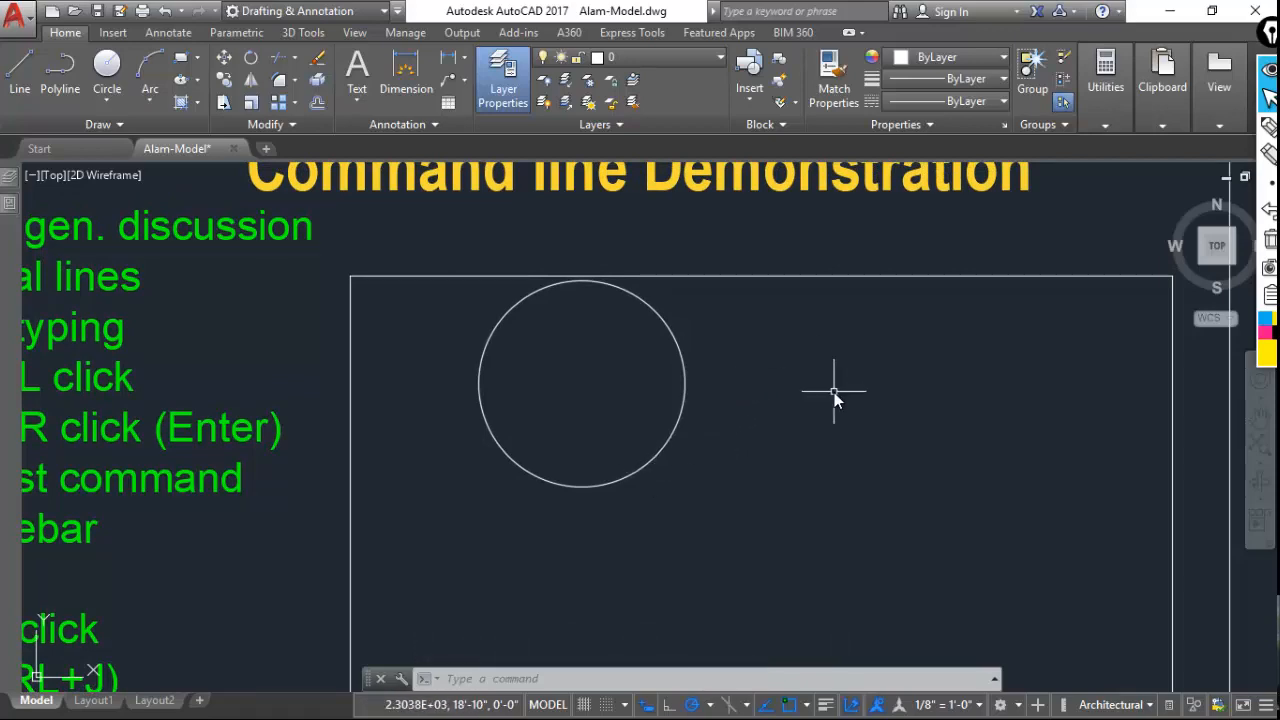
pyautogui.scroll(-2, 774, 421)
pyautogui.moveTo(810, 451); pyautogui.dragTo(731, 437, button='middle')
pyautogui.moveTo(698, 381); pyautogui.dragTo(628, 361, button='middle')
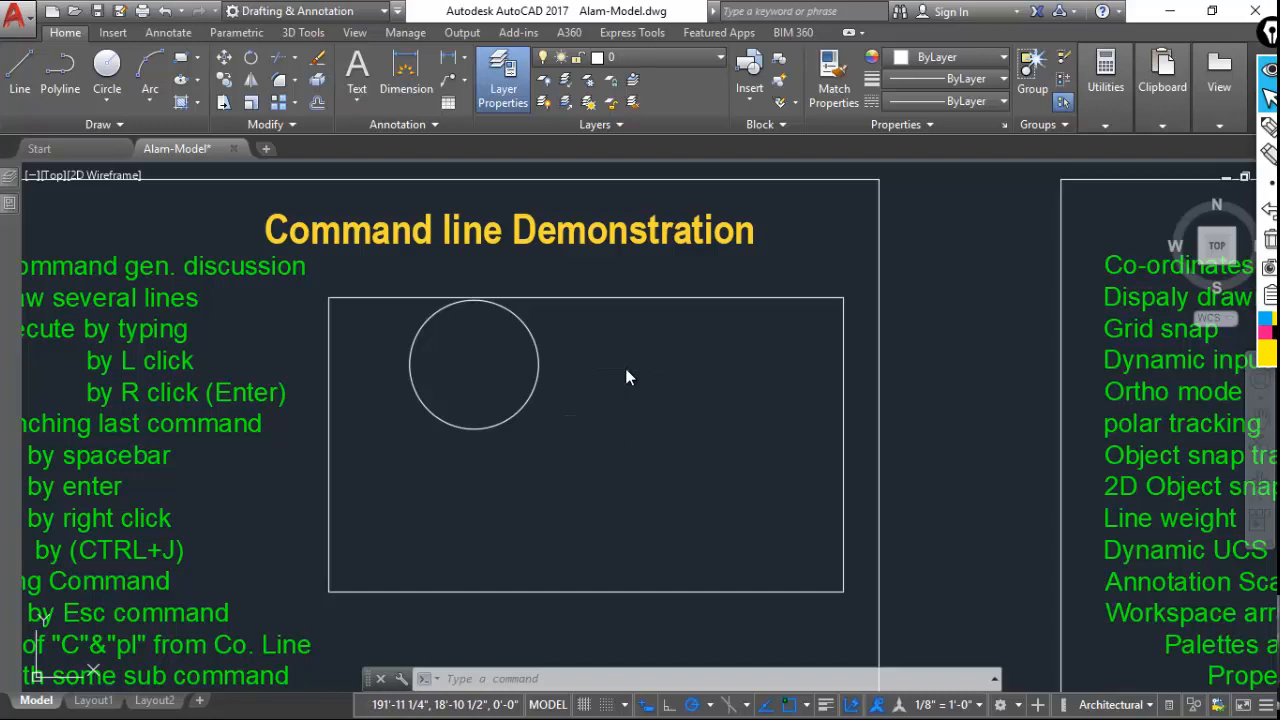
pyautogui.press('space')
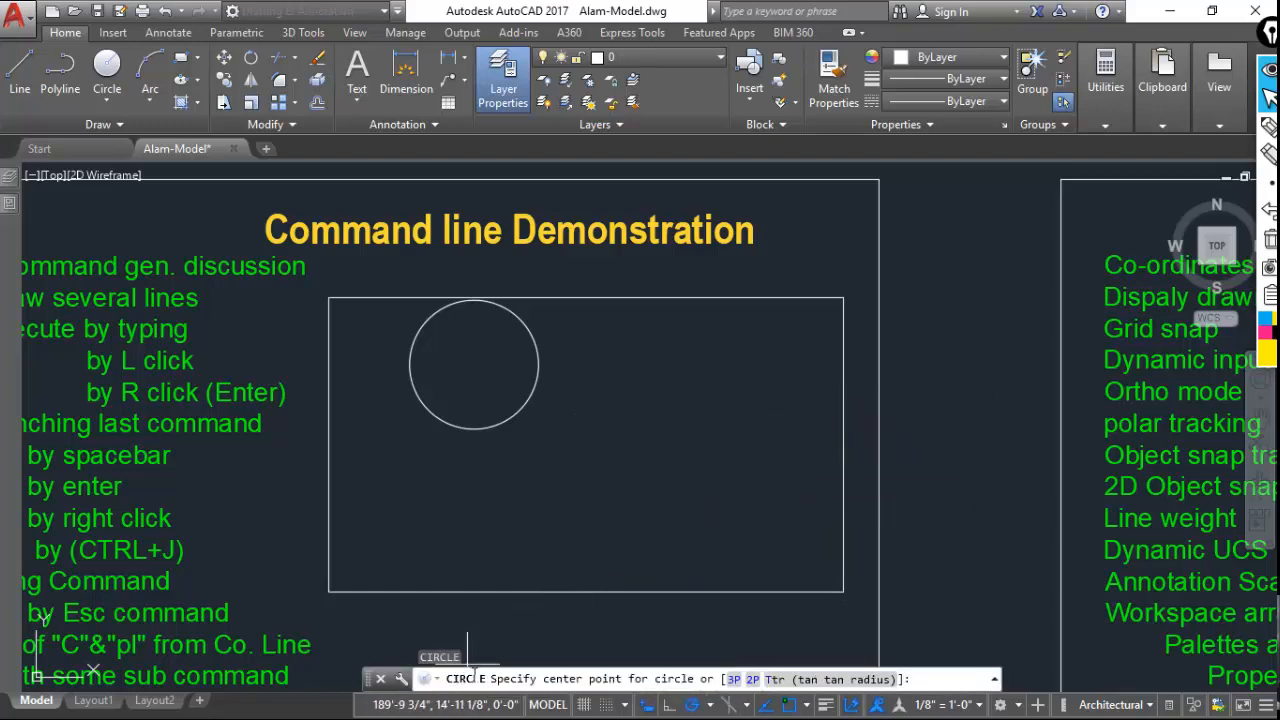
pyautogui.click(671, 363)
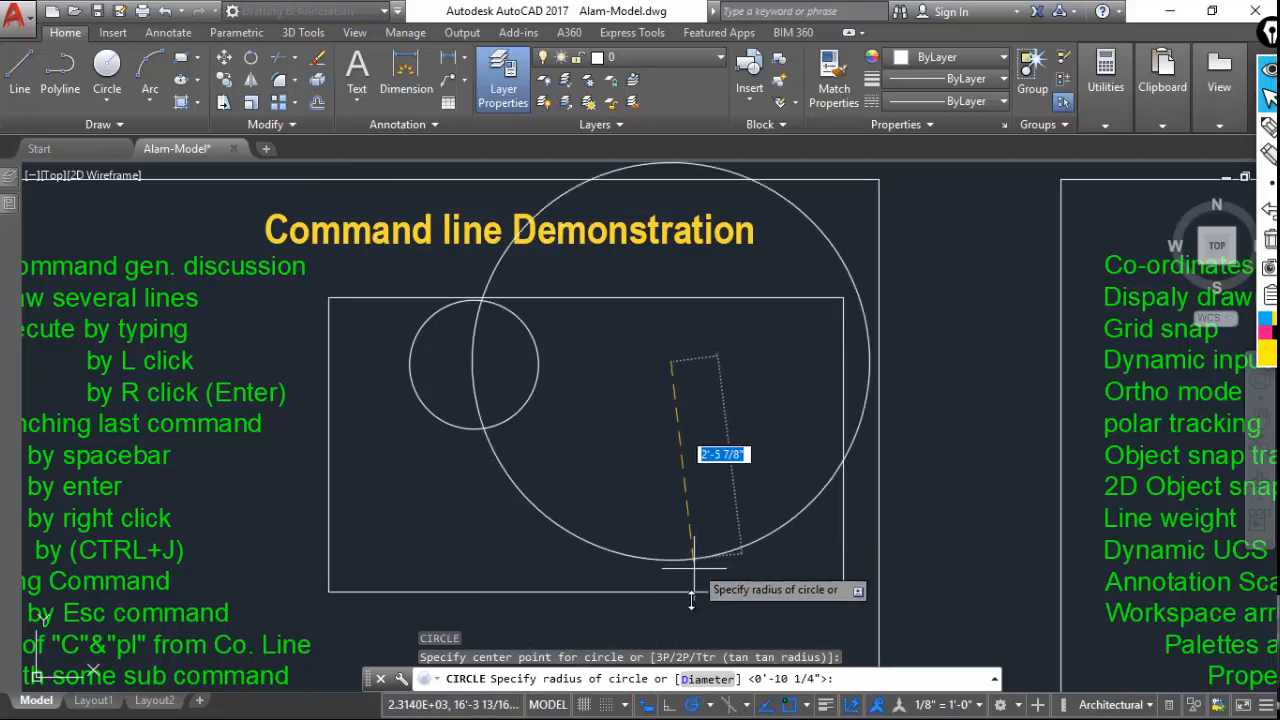
pyautogui.write('d')
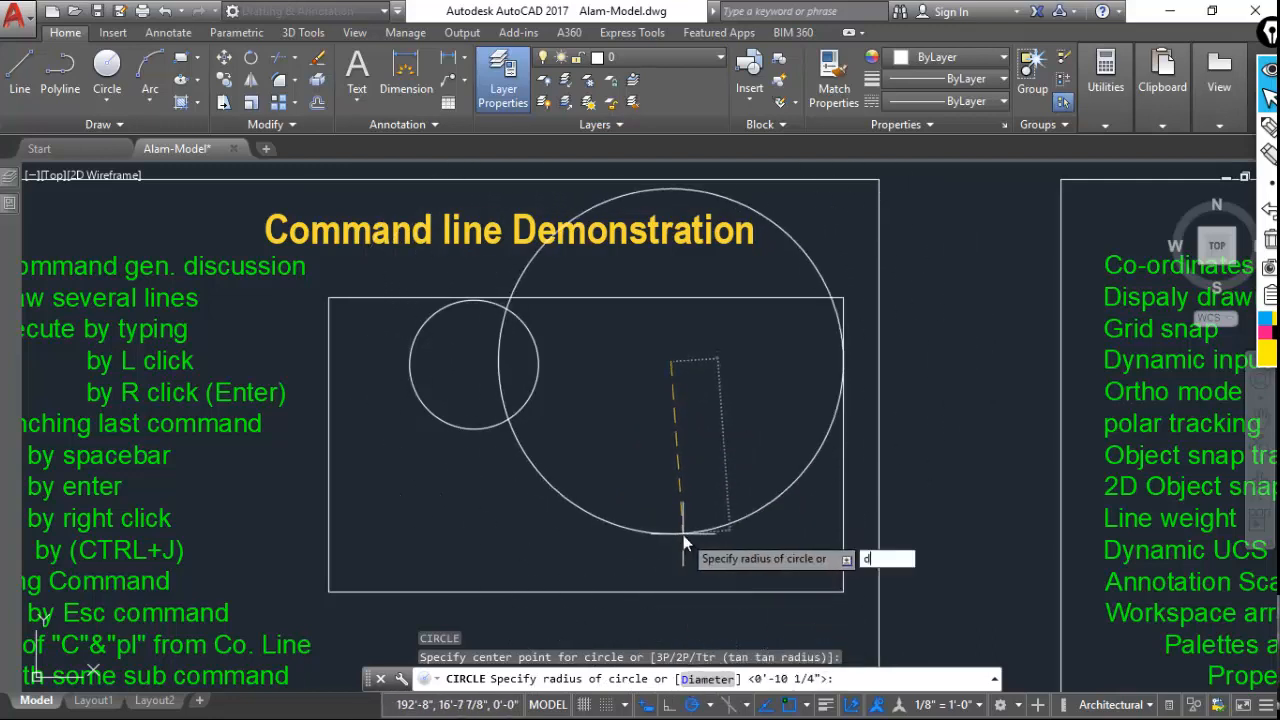
pyautogui.press('Return')
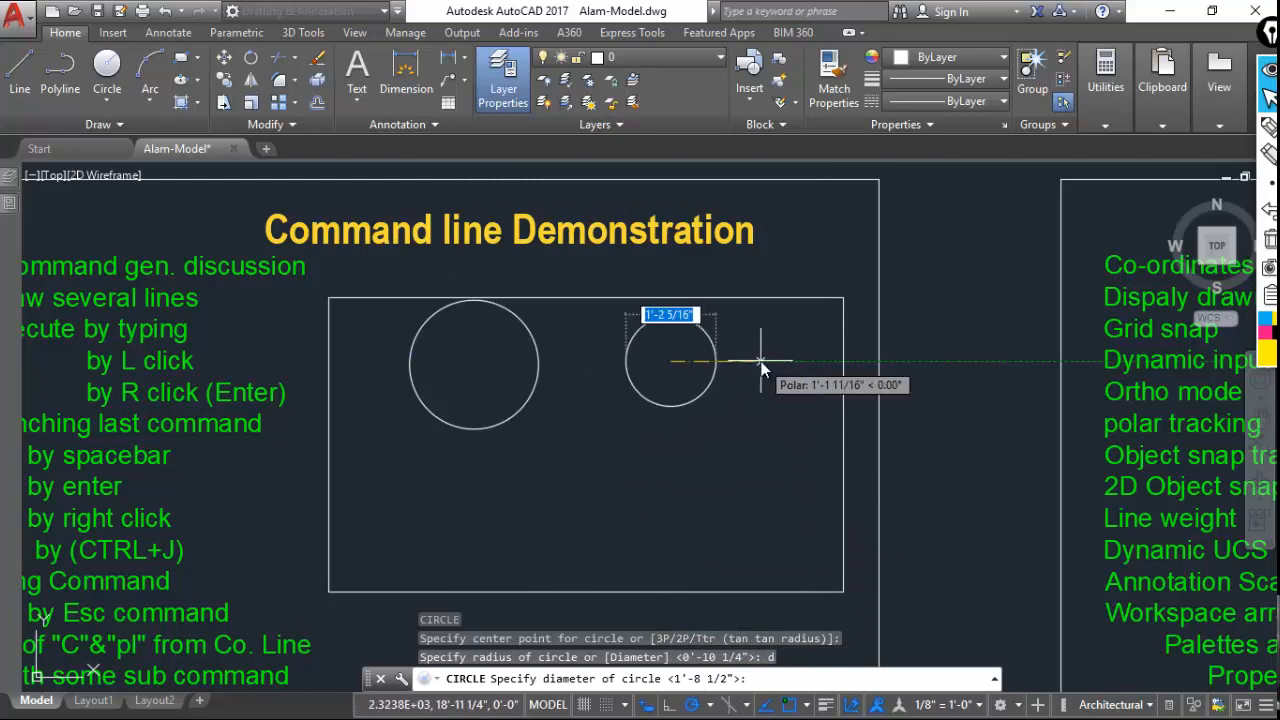
pyautogui.scroll(4, 757, 362)
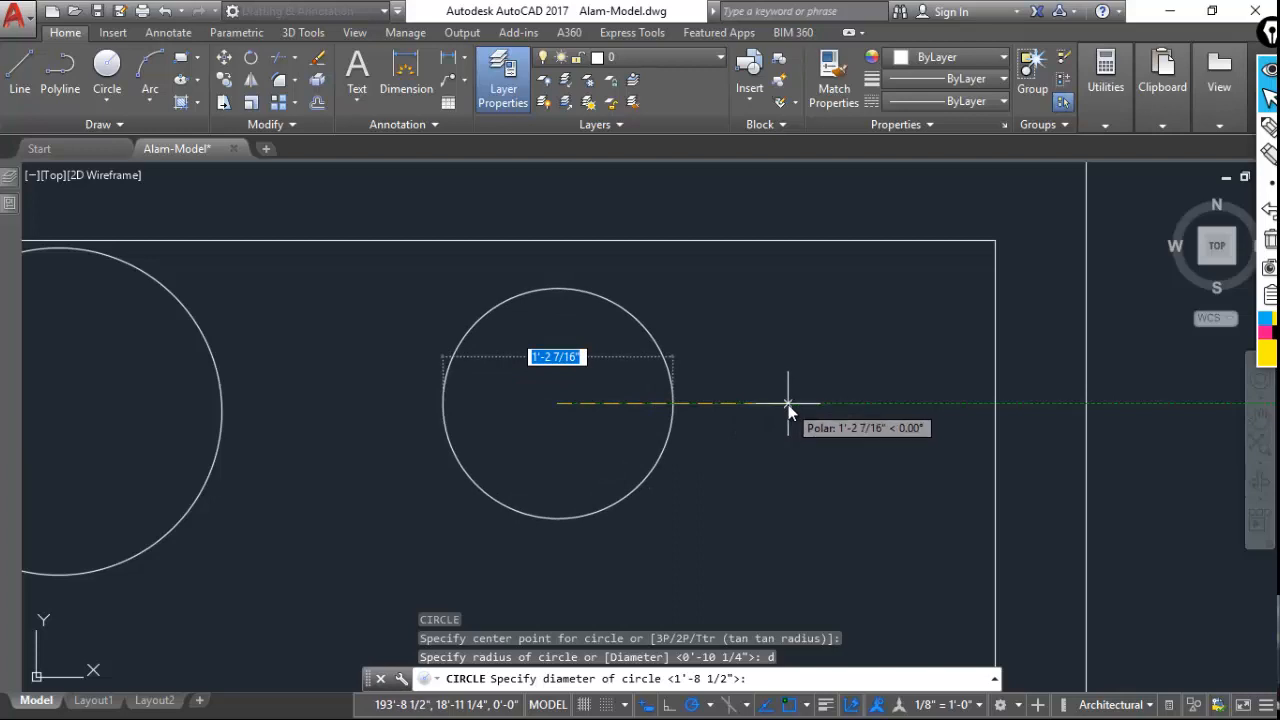
pyautogui.write('1')
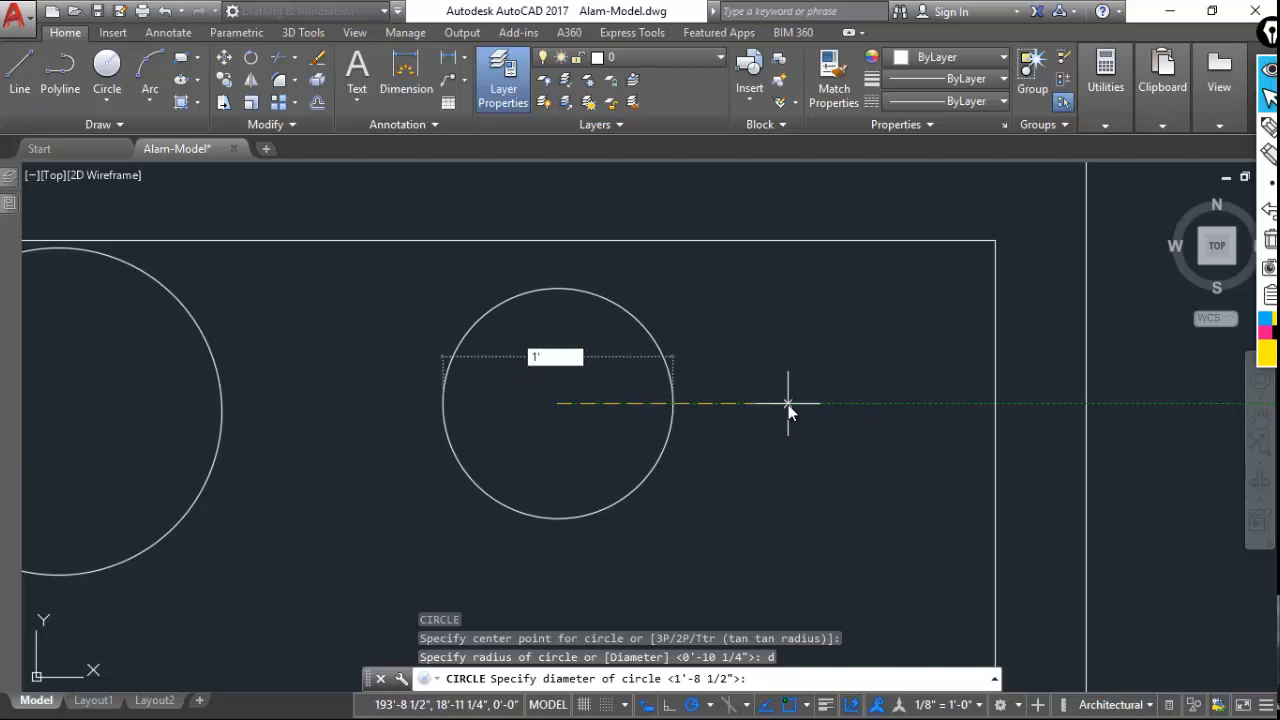
pyautogui.write("'")
pyautogui.press('Return')
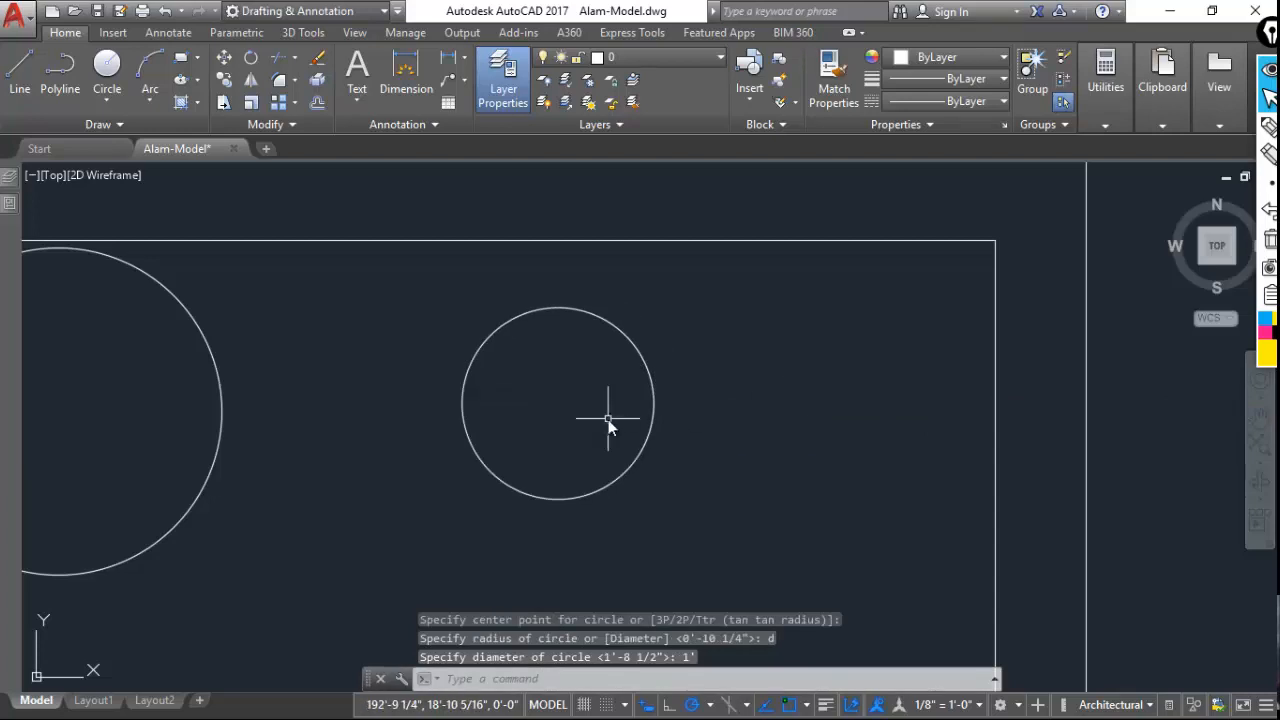
# Draw a third circle below the other two, using the Circle command's Diameter option and accepting the default 1'-0" diameter.
pyautogui.scroll(-2, 646, 400)
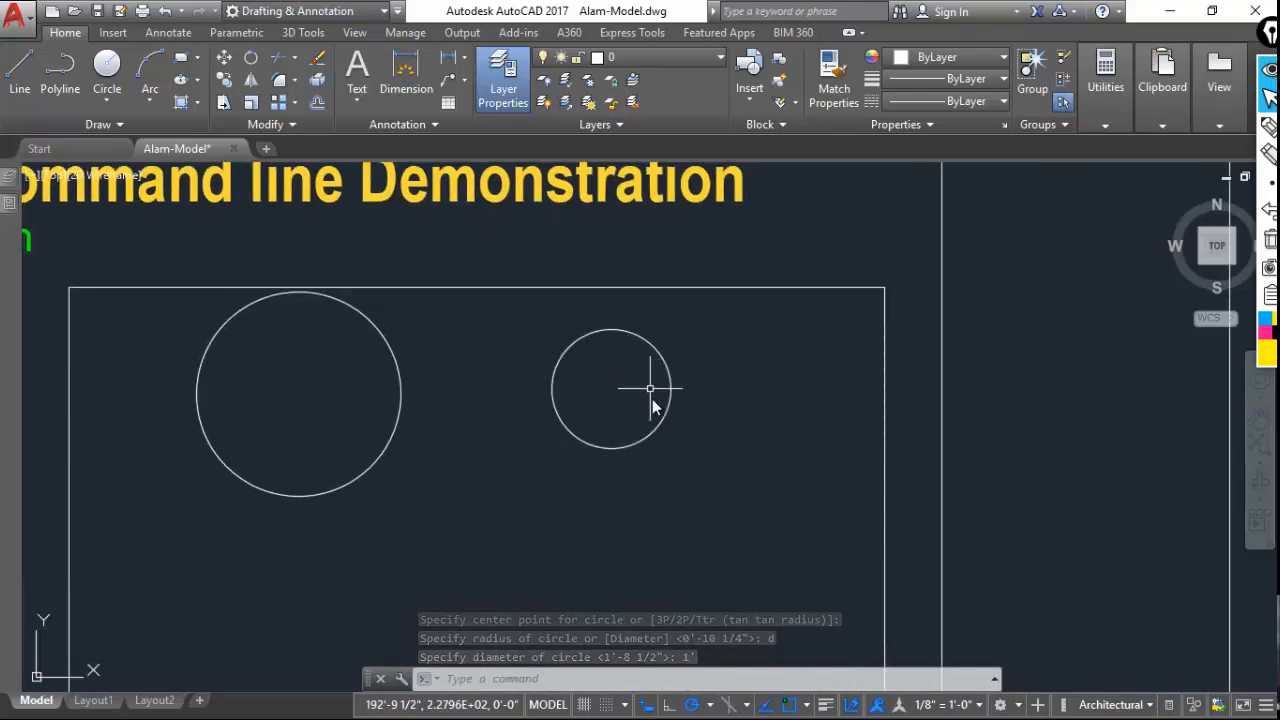
pyautogui.moveTo(604, 473); pyautogui.dragTo(634, 413, button='middle')
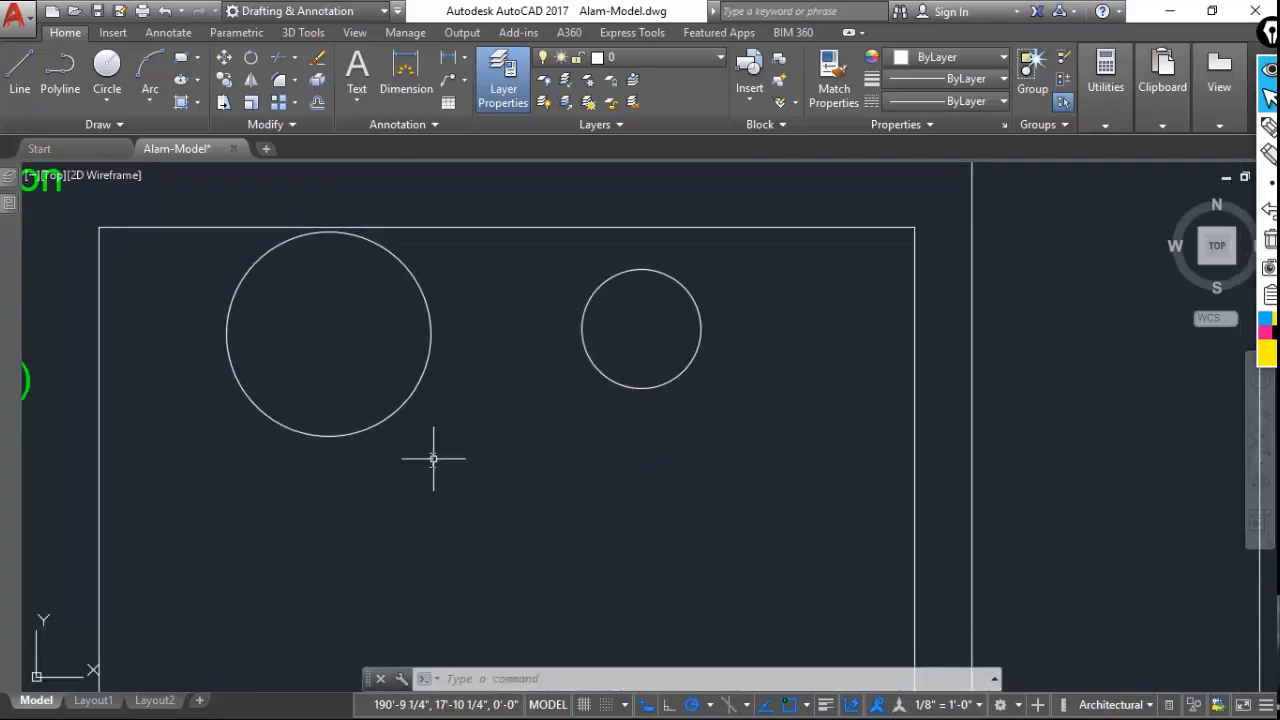
pyautogui.moveTo(433, 459); pyautogui.dragTo(437, 446, button='middle')
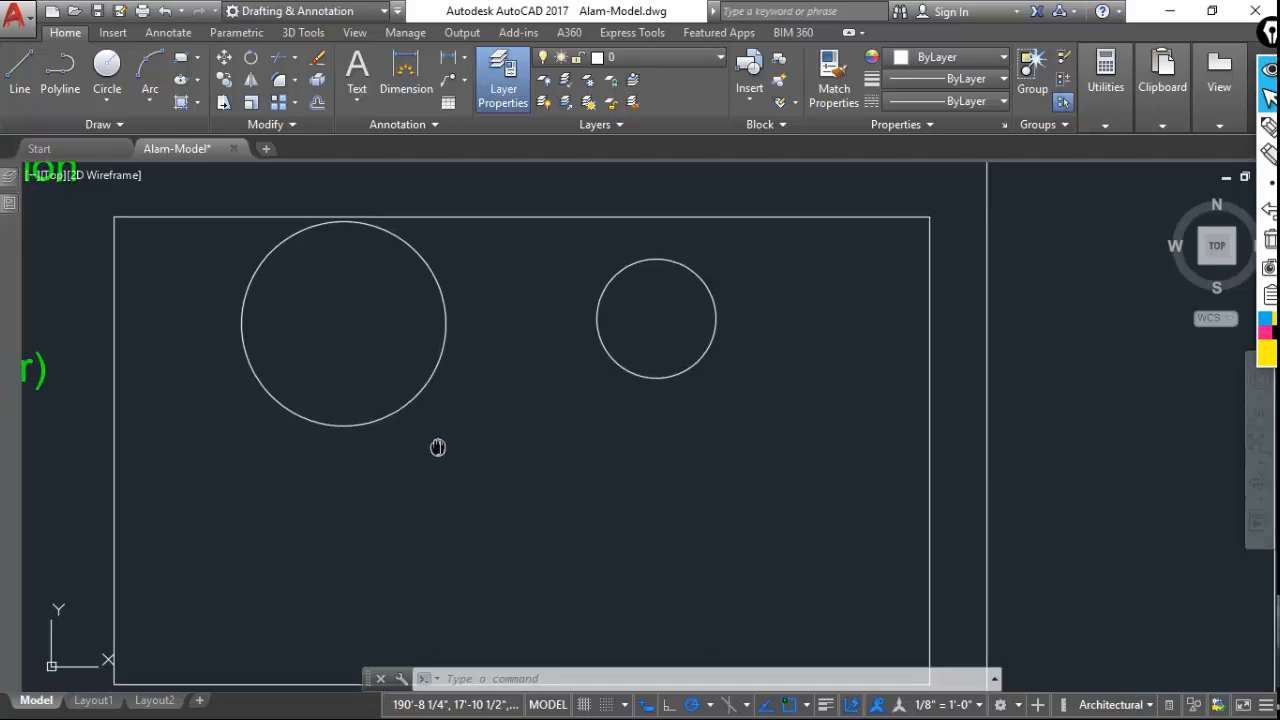
pyautogui.click(108, 66)
pyautogui.click(561, 554)
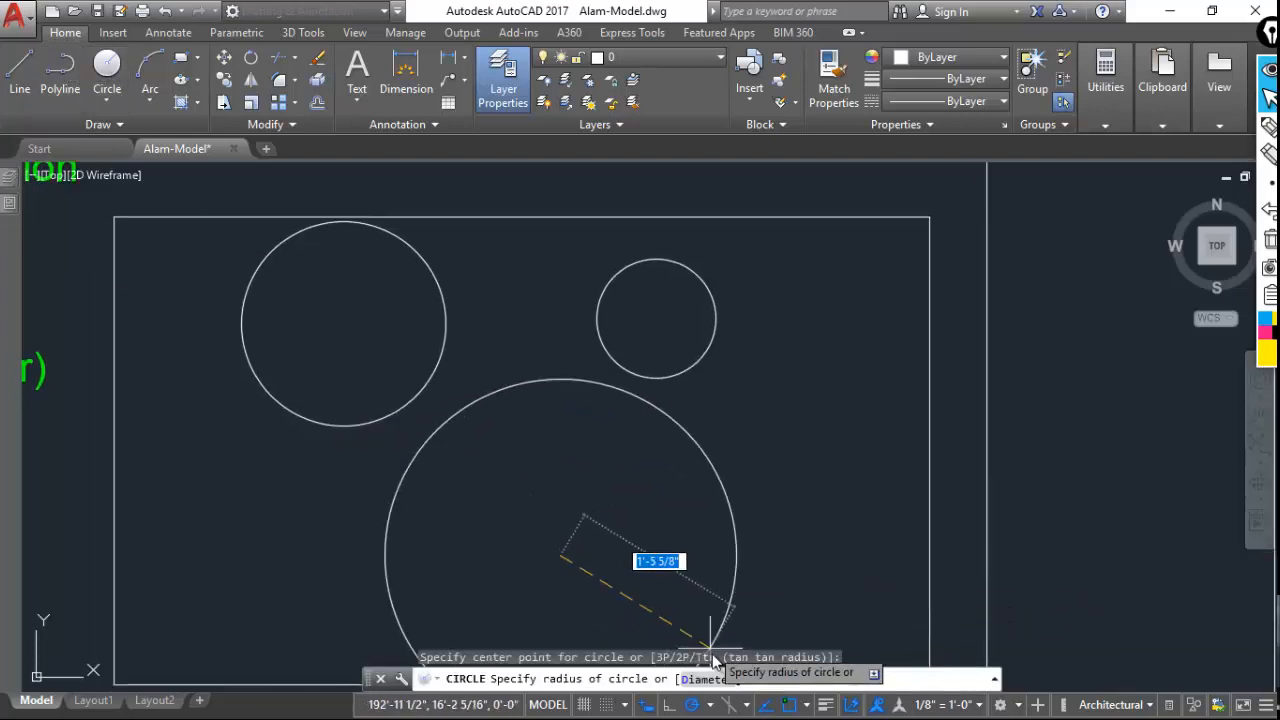
pyautogui.click(695, 680)
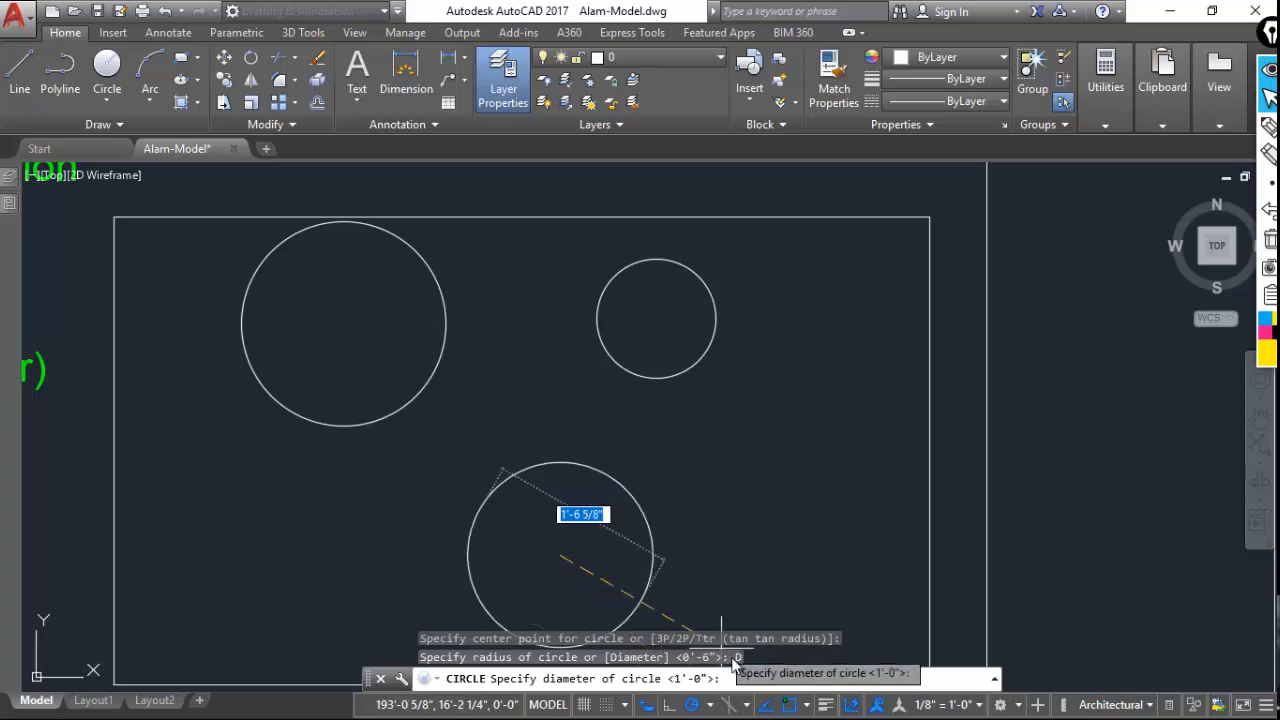
pyautogui.press('Return')
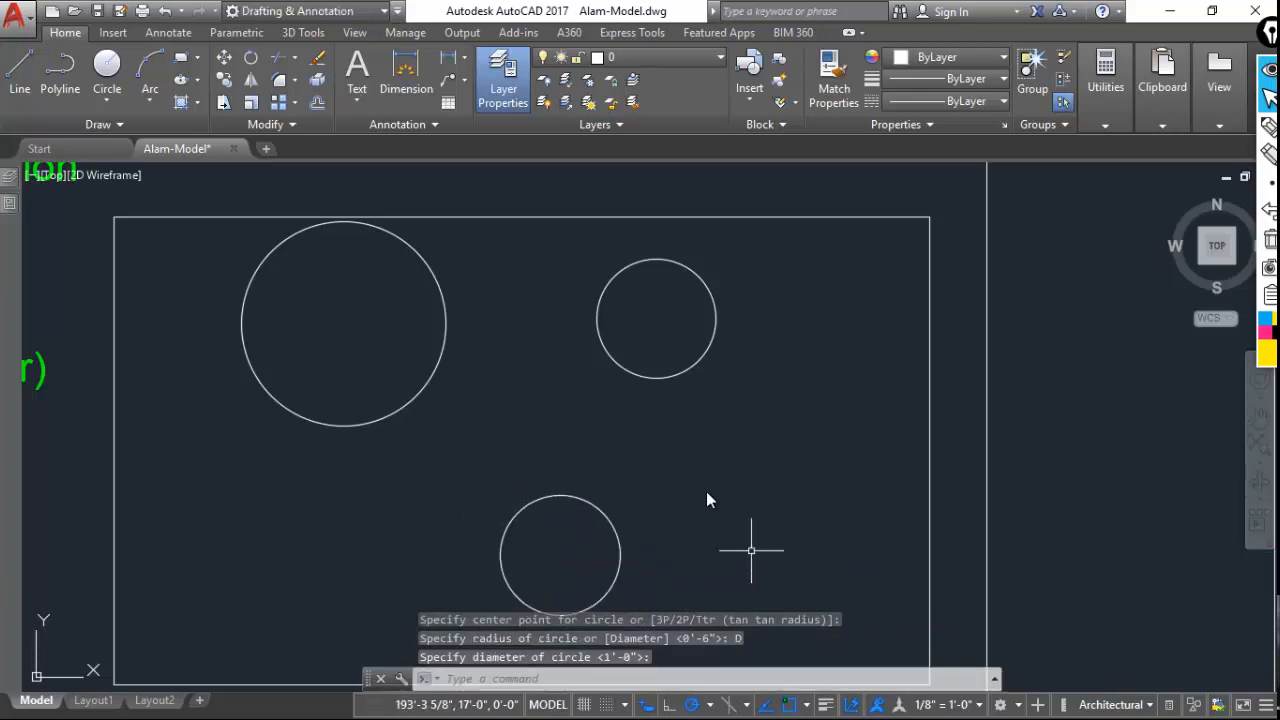
# Erase the three circles inside the demonstration rectangle.
pyautogui.moveTo(606, 516); pyautogui.dragTo(630, 457, button='middle')
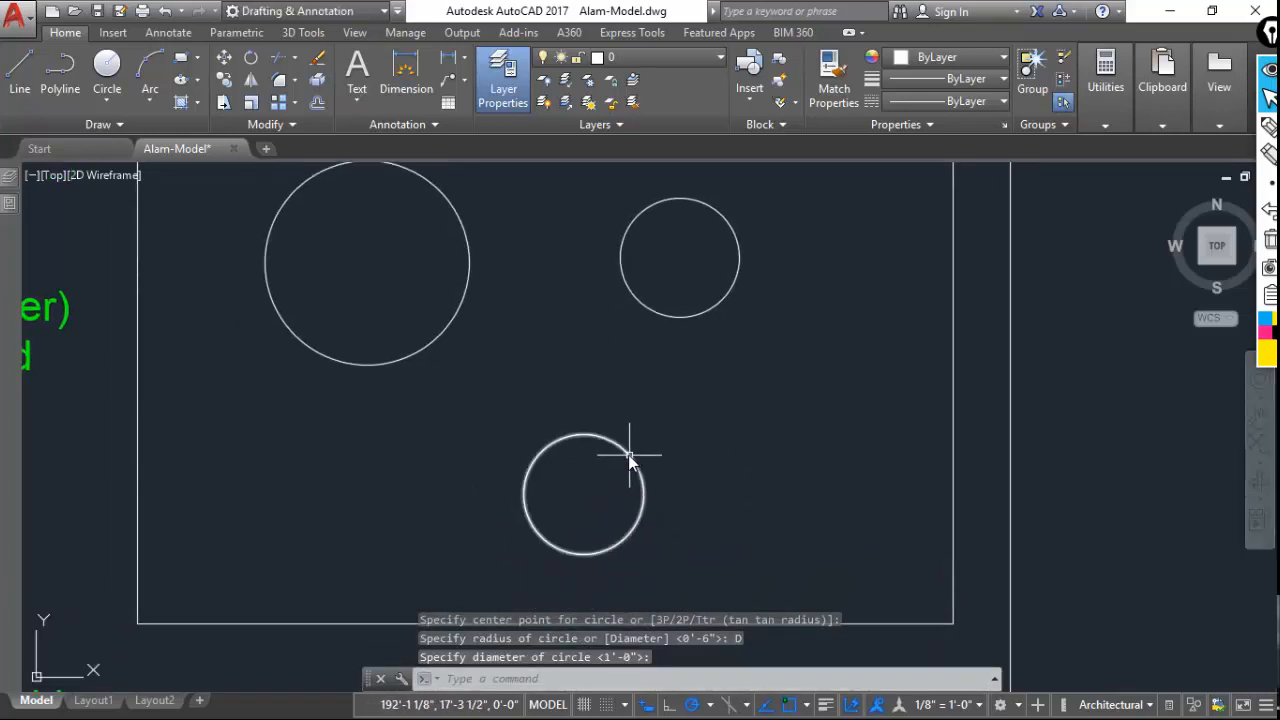
pyautogui.moveTo(627, 458)
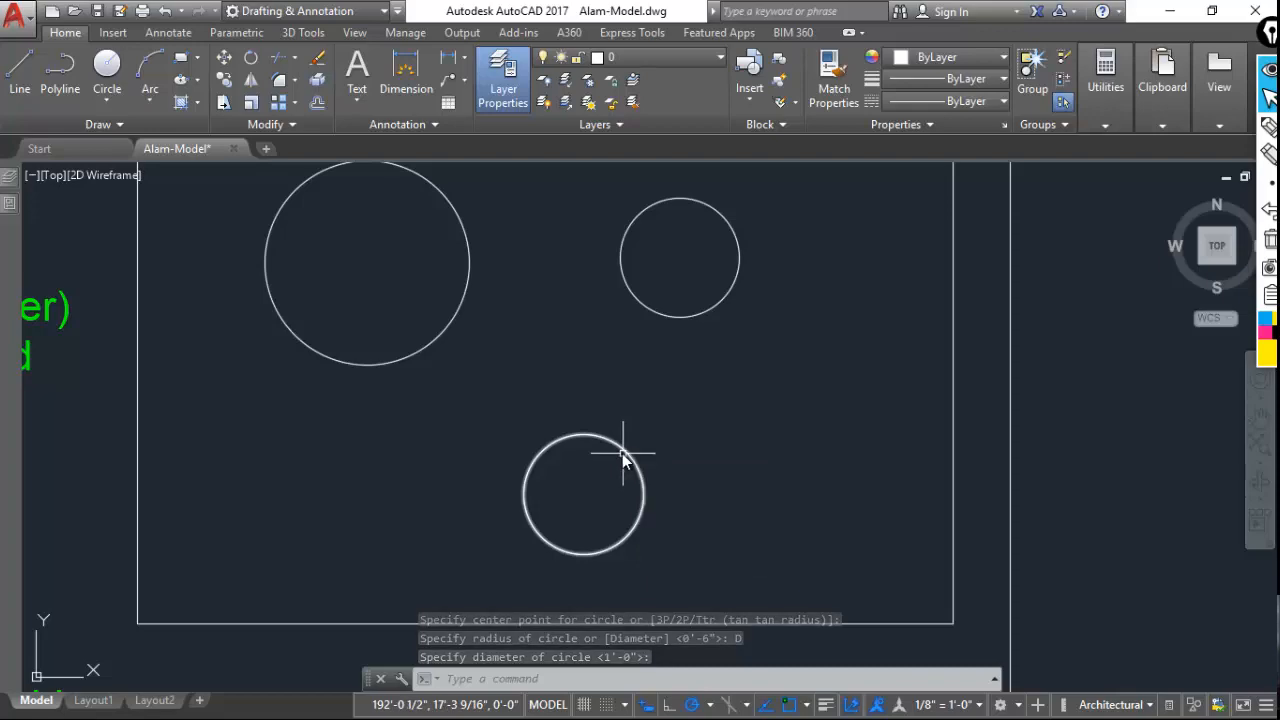
pyautogui.moveTo(453, 367); pyautogui.dragTo(737, 342, button='middle')
pyautogui.scroll(-4, 736, 343)
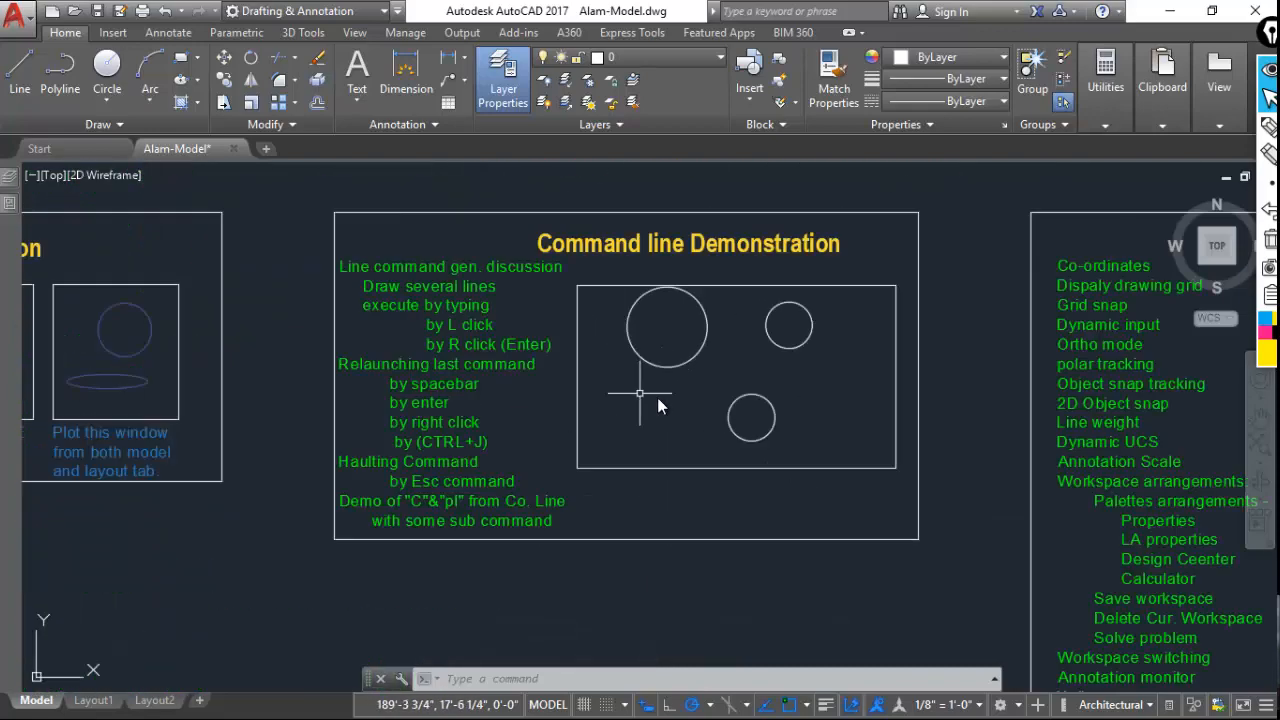
pyautogui.click(741, 400)
pyautogui.click(623, 322)
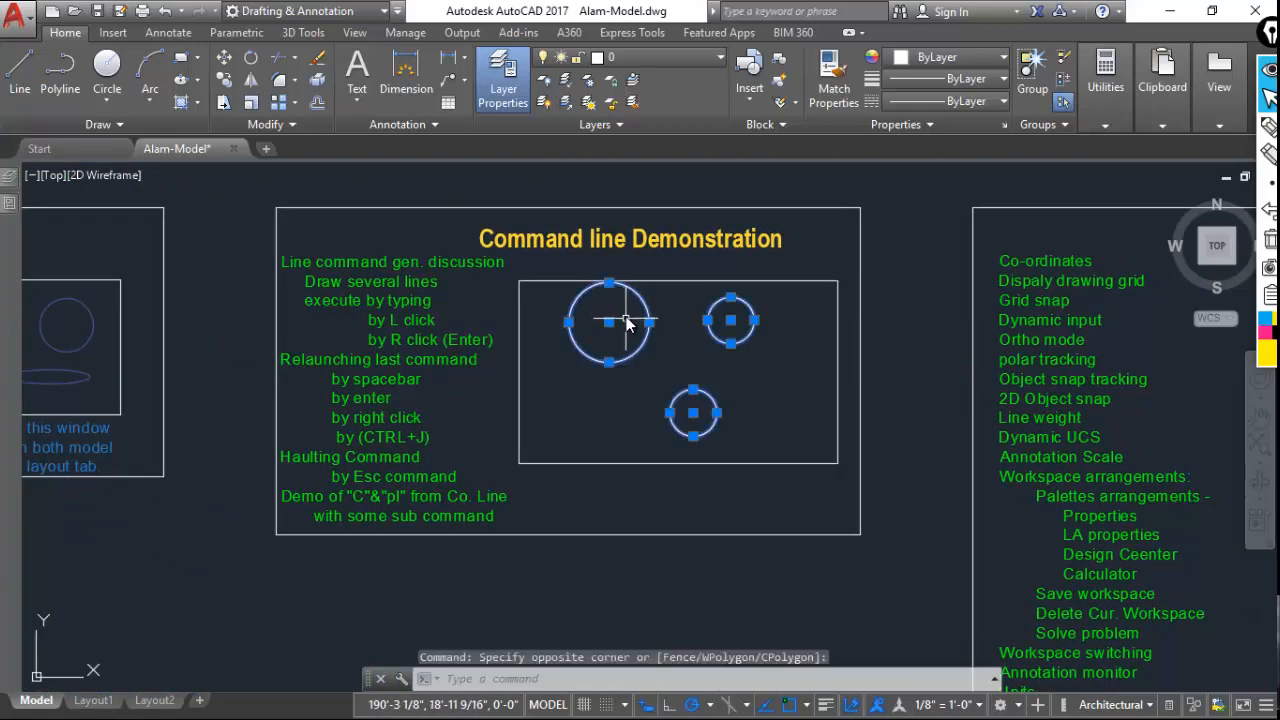
pyautogui.press('Delete')
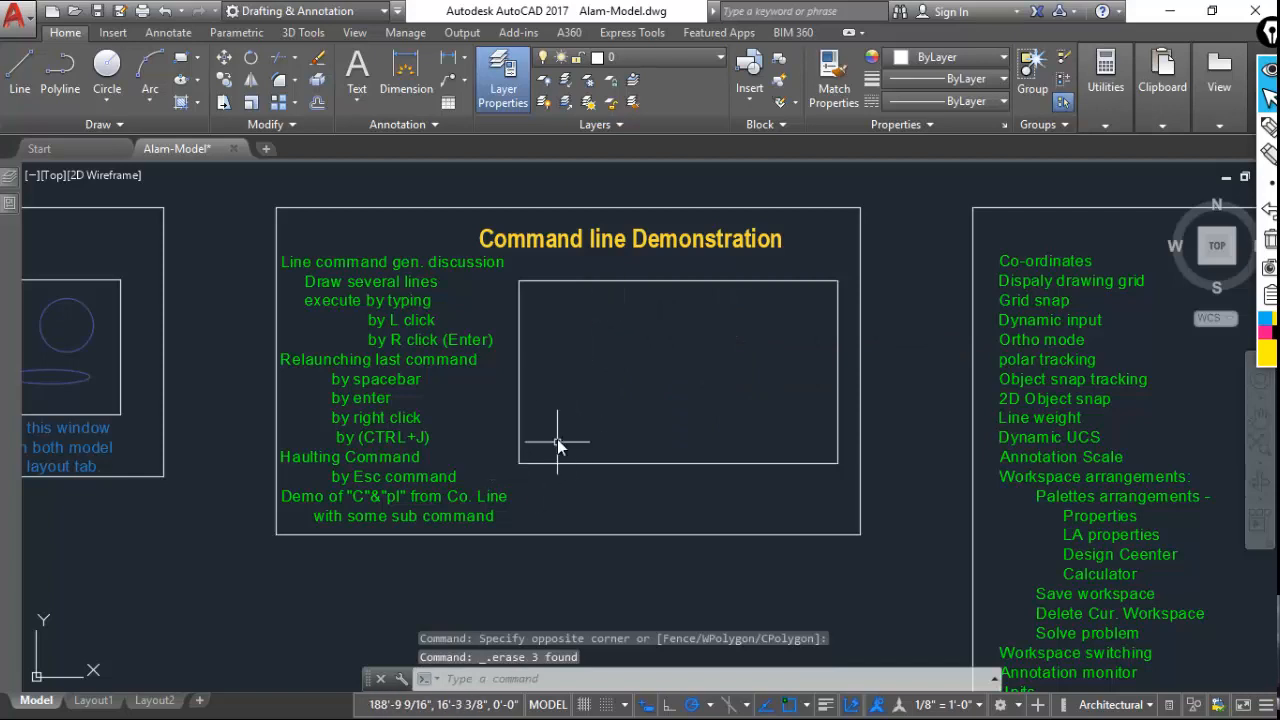
# Draw two separate short diagonal lines with the Line command, one in each half of the demonstration rectangle.
pyautogui.click(108, 101)
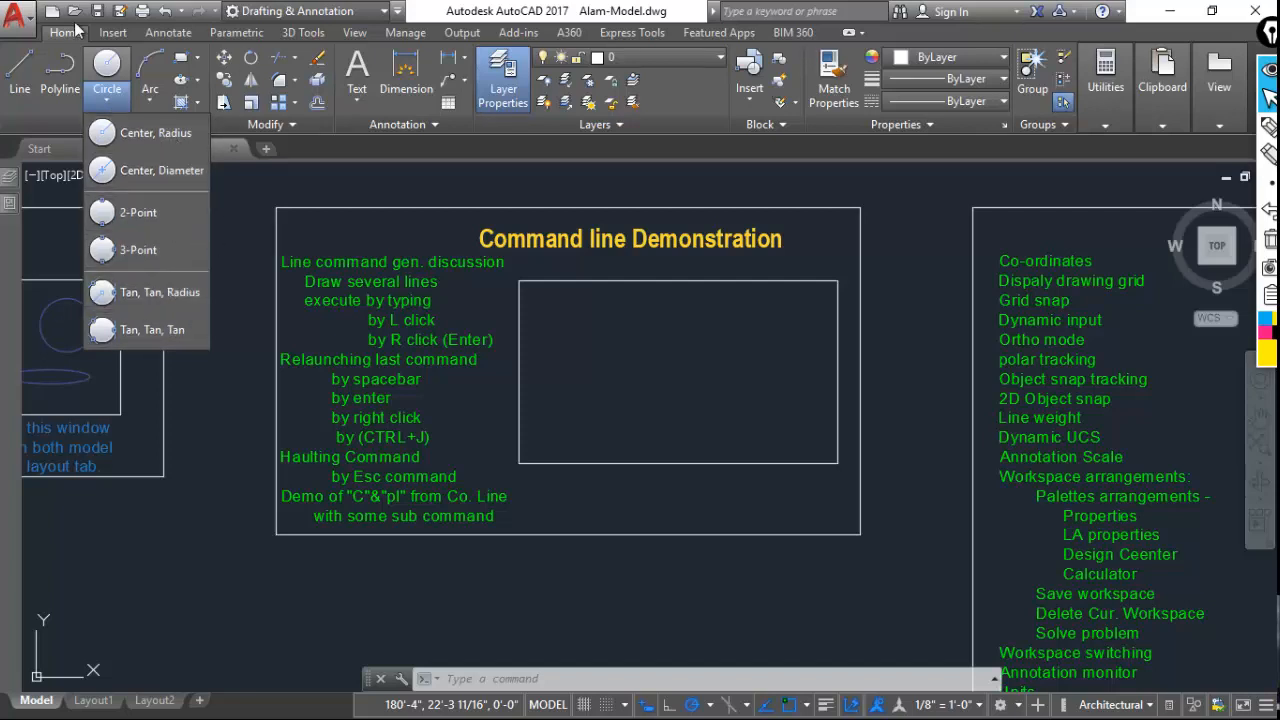
pyautogui.click(20, 78)
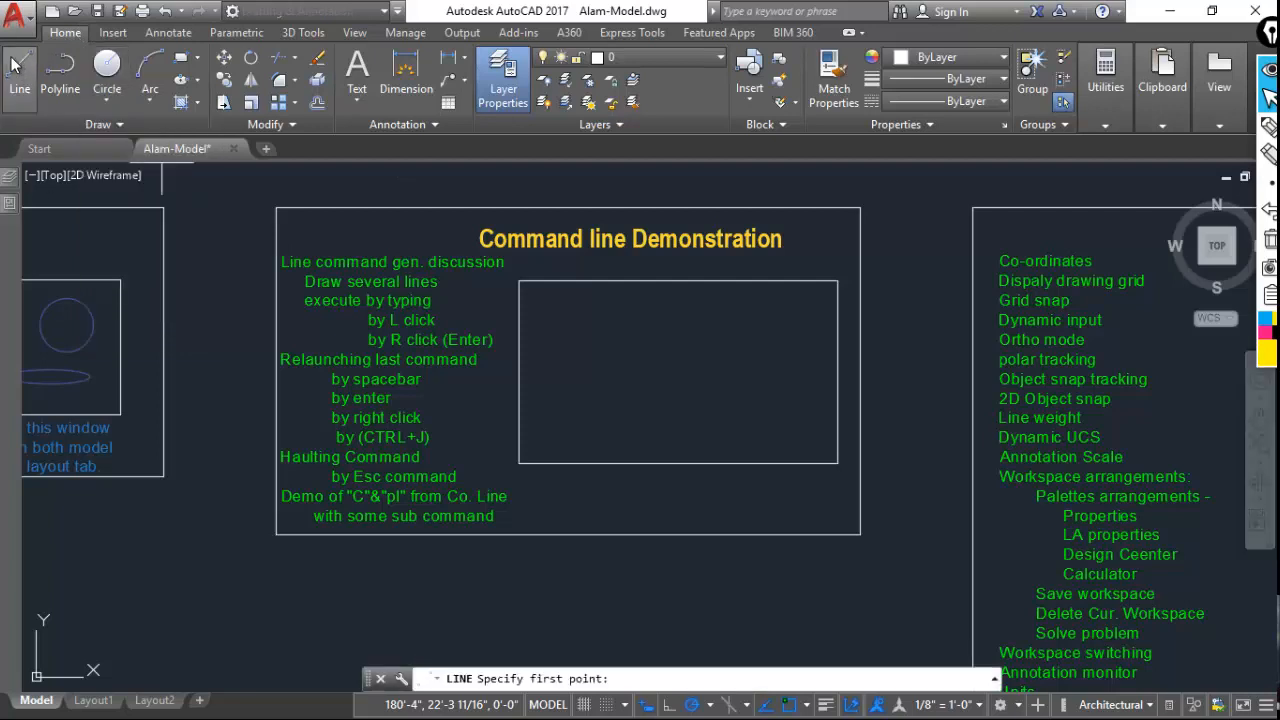
pyautogui.click(608, 352)
pyautogui.press('space')
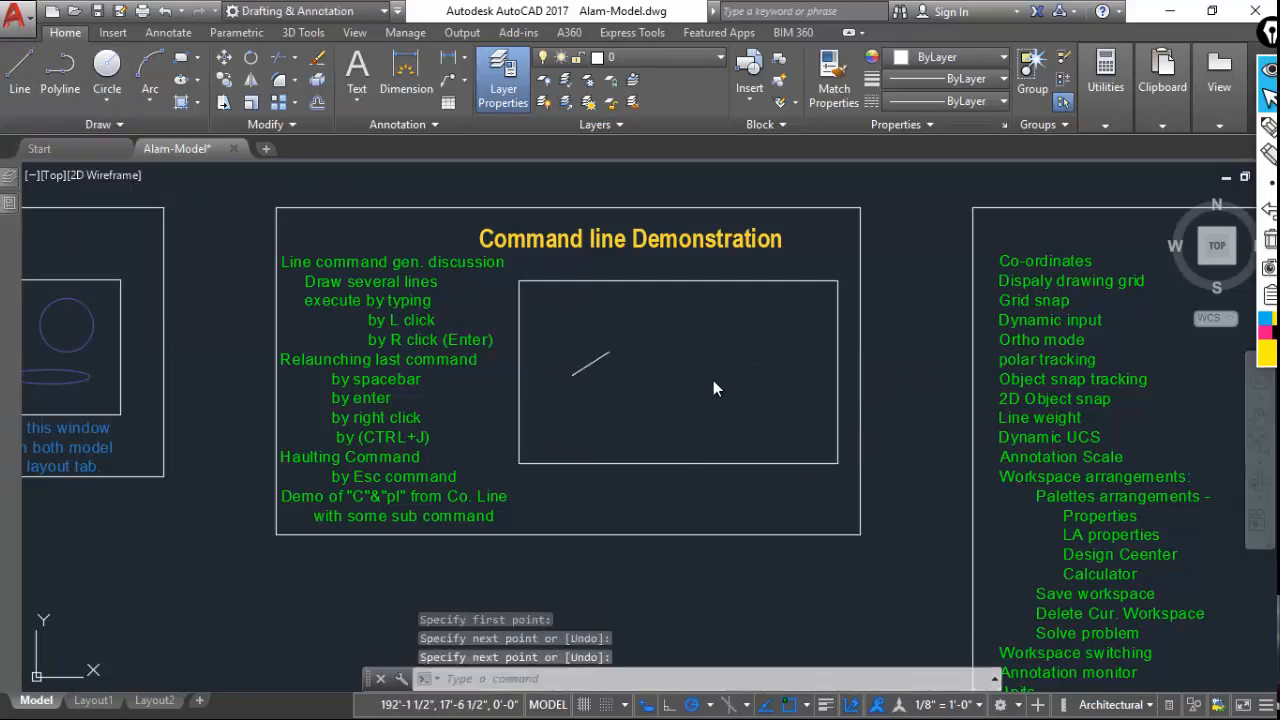
pyautogui.press('space')
pyautogui.click(708, 343)
pyautogui.click(762, 379)
pyautogui.press('space')
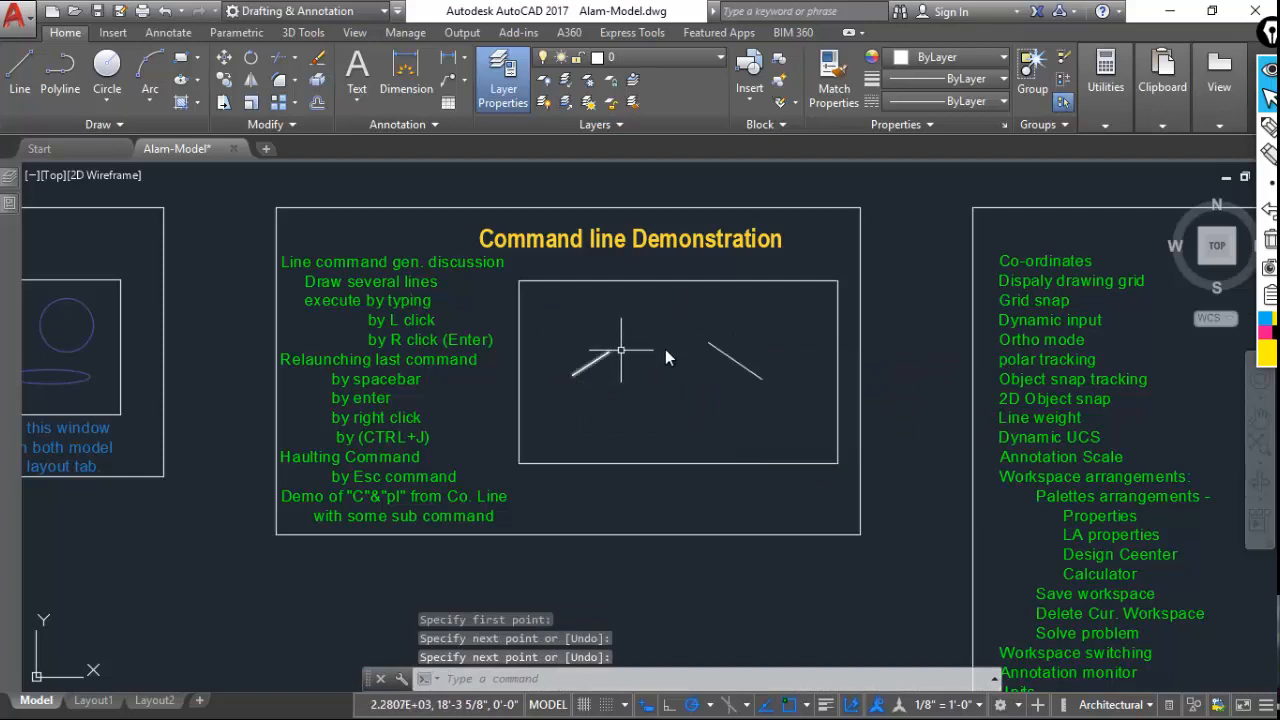
# Draw a 2-Point circle whose diameter spans the inner endpoints of the two diagonal lines.
pyautogui.click(112, 99)
pyautogui.click(135, 214)
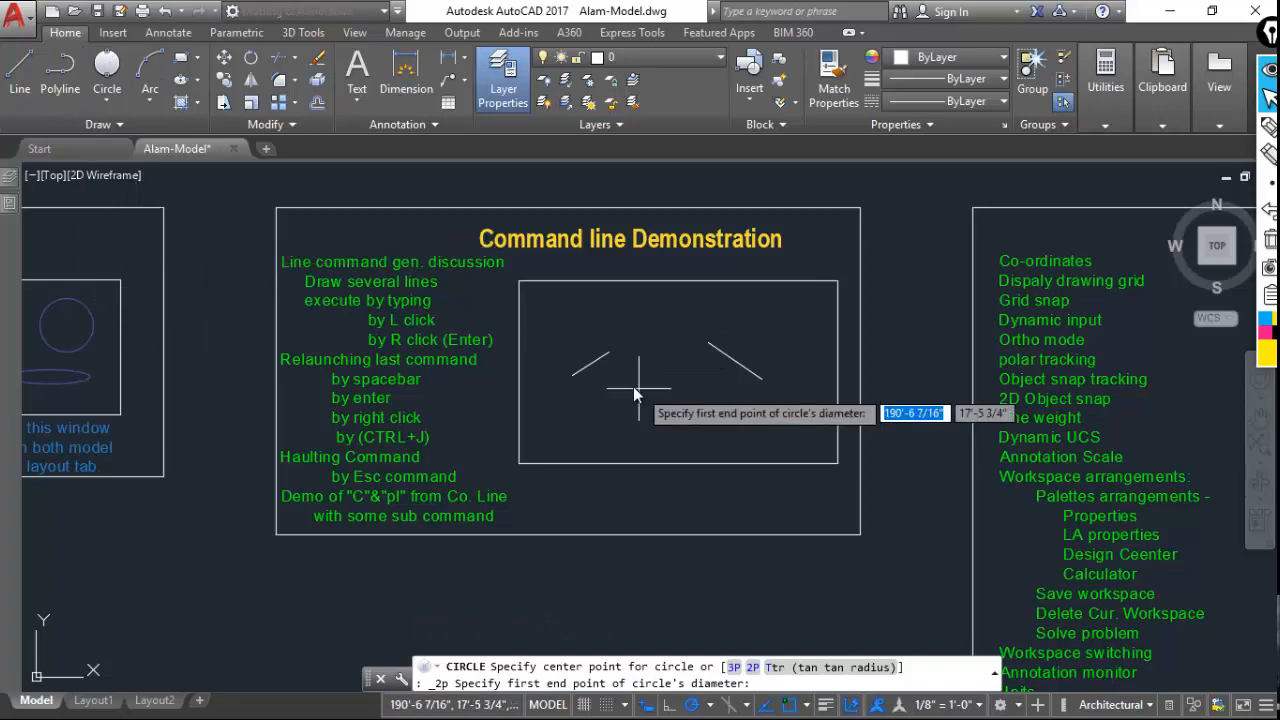
pyautogui.click(609, 352)
pyautogui.click(711, 344)
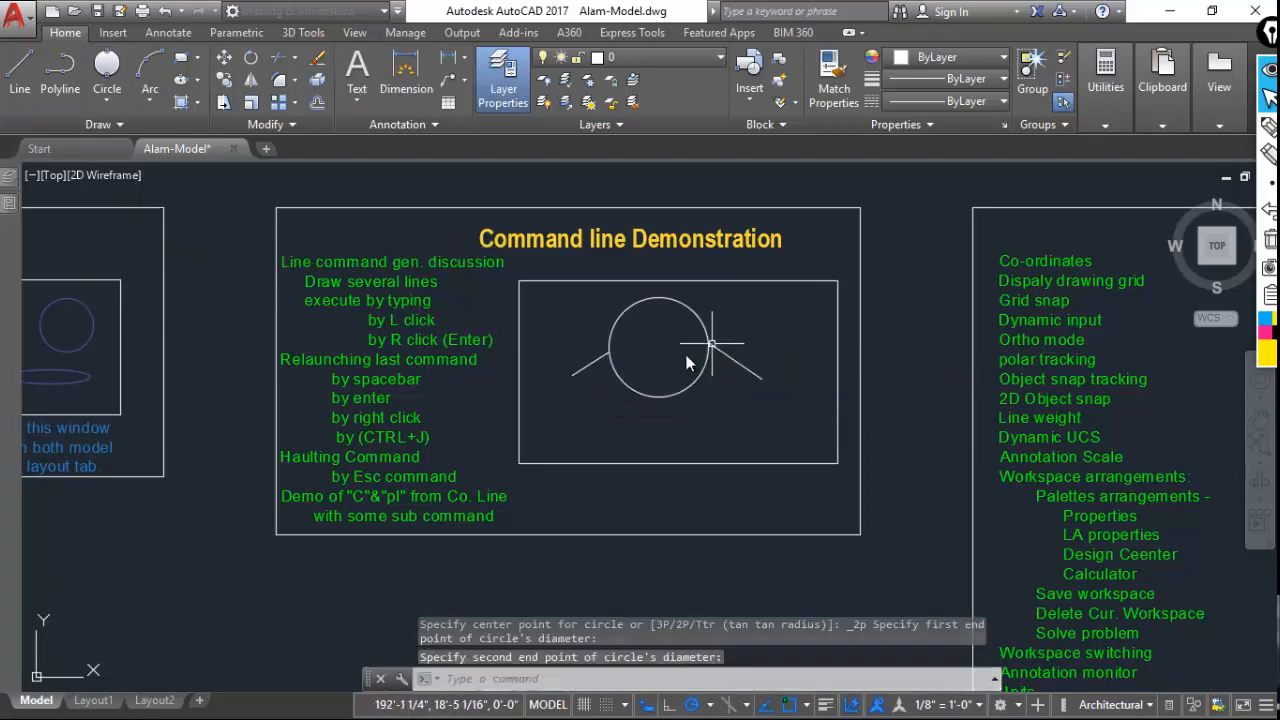
pyautogui.scroll(3, 613, 381)
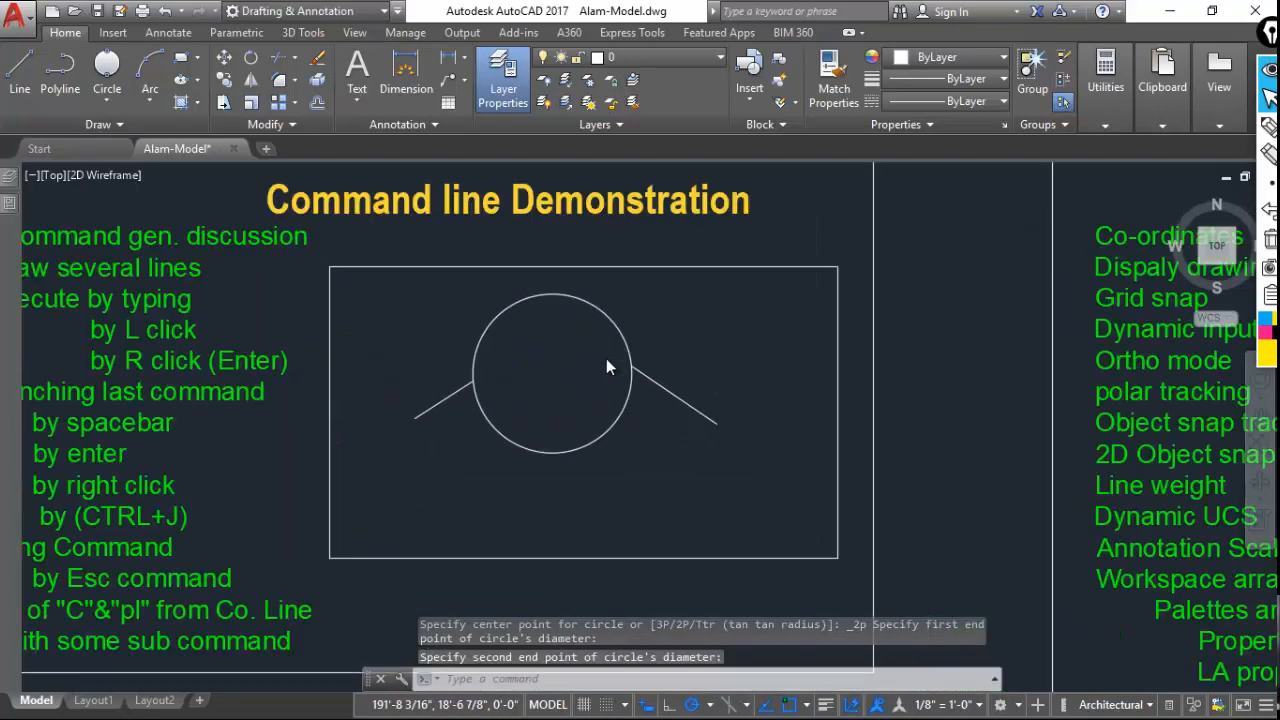
pyautogui.moveTo(606, 378); pyautogui.dragTo(599, 425, button='middle')
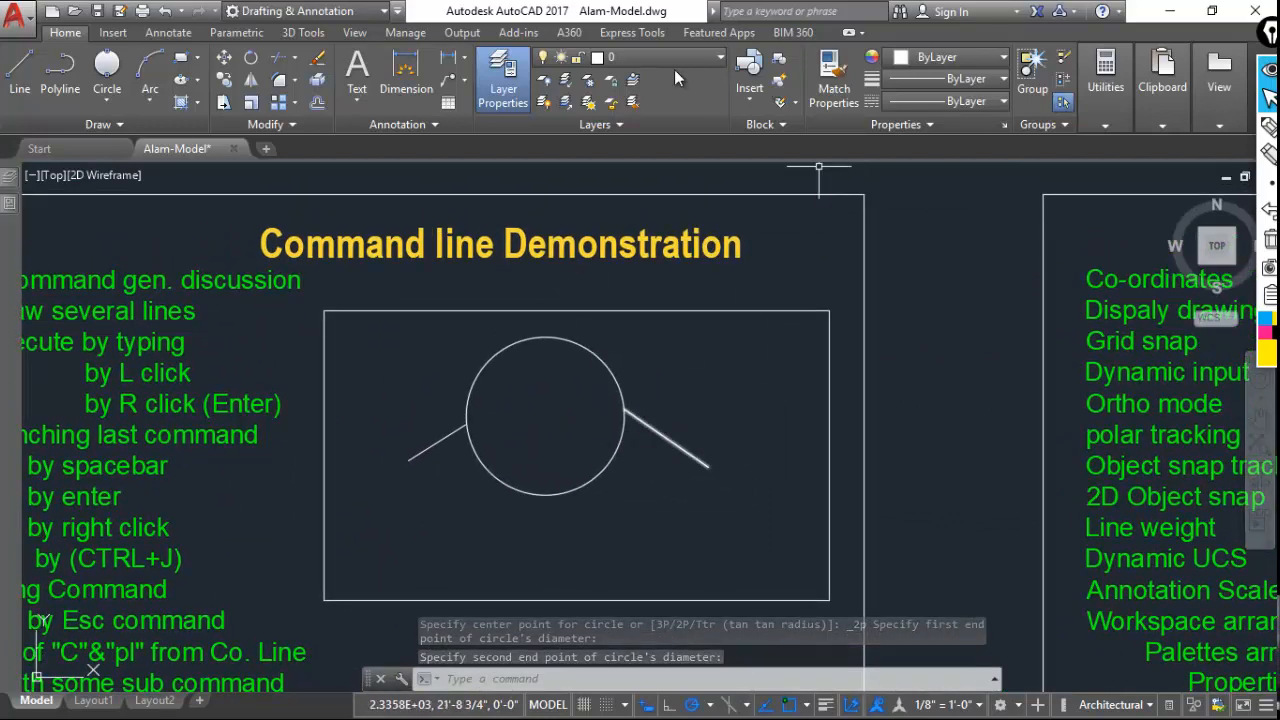
# Draw a third short slanted line below the circle, toward its lower right.
pyautogui.click(19, 75)
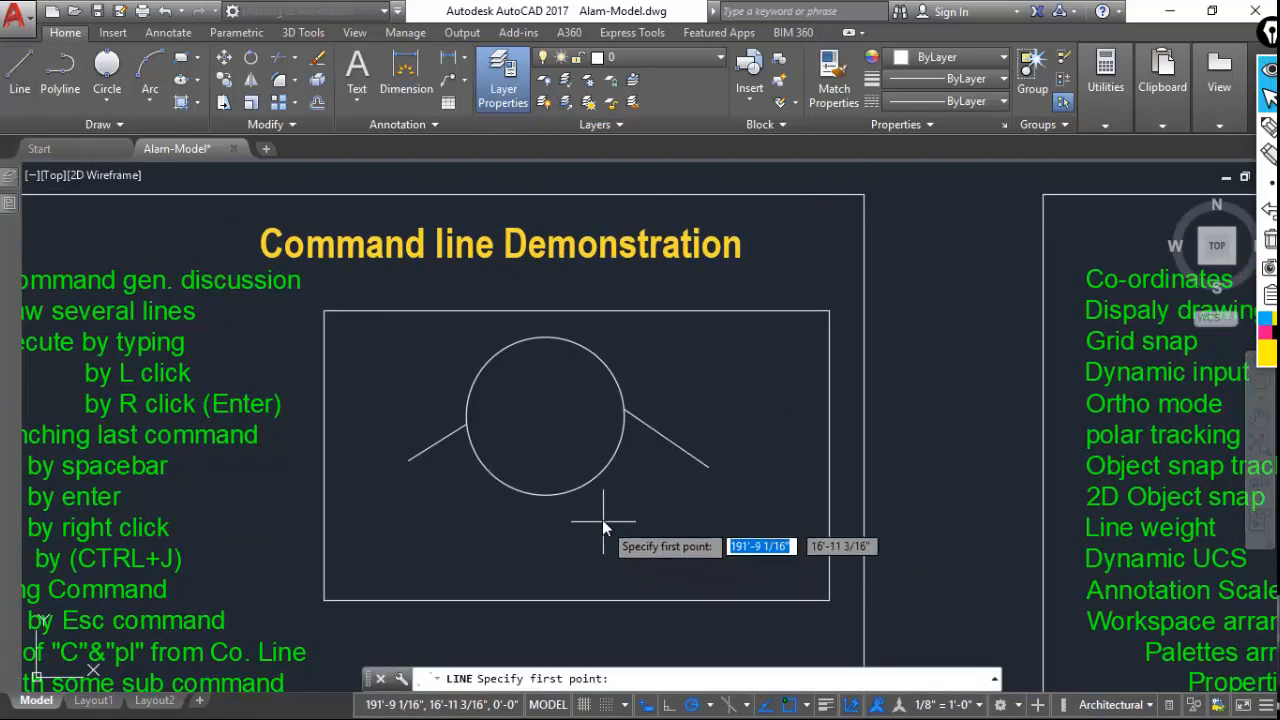
pyautogui.click(603, 519)
pyautogui.click(641, 575)
pyautogui.press('Return')
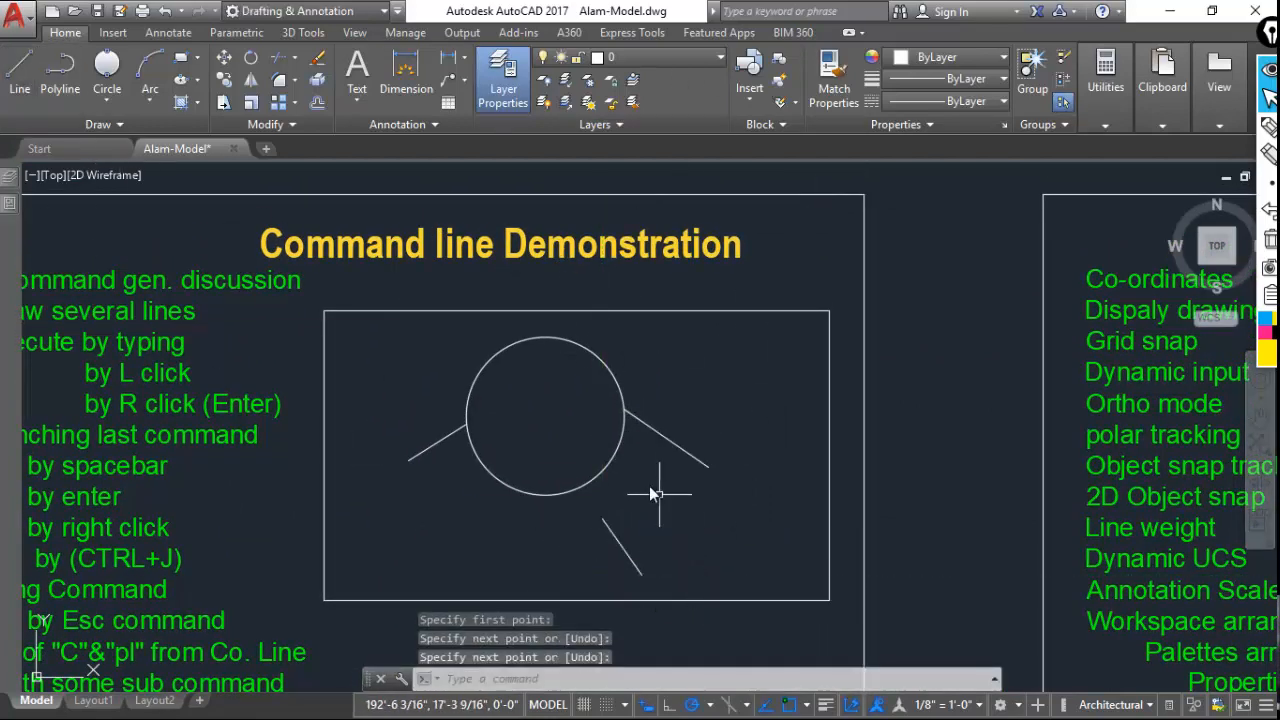
# Erase the 2-Point circle, keeping the three lines.
pyautogui.click(640, 474)
pyautogui.click(603, 458)
pyautogui.press('Delete')
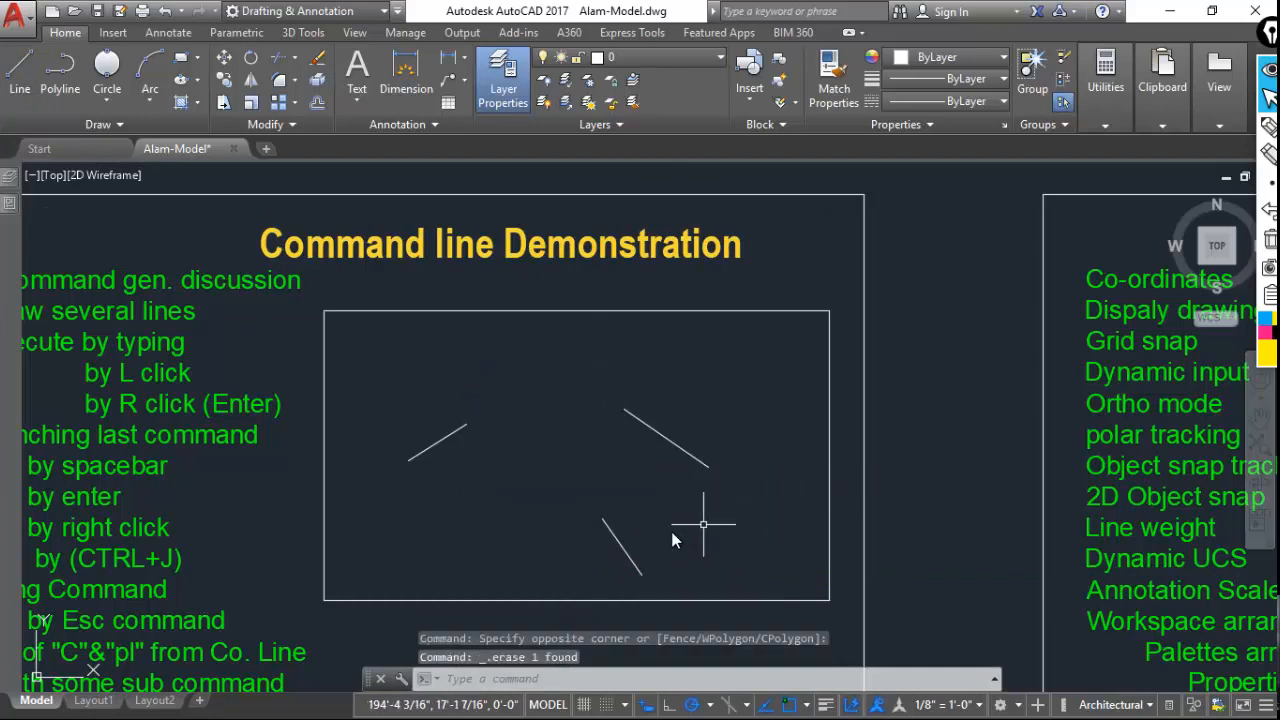
# Stretch the lower line's bottom endpoint and its top endpoint leftward so the line stands nearly vertical below the other two.
pyautogui.click(622, 553)
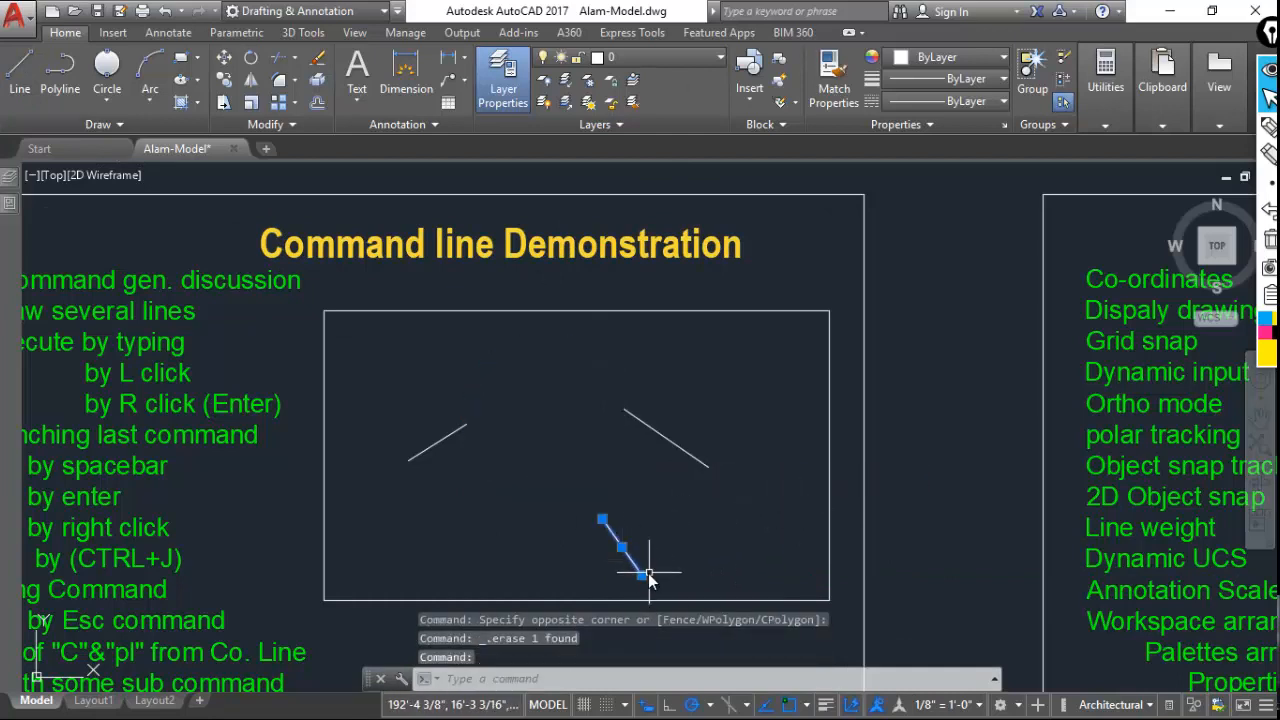
pyautogui.click(641, 575)
pyautogui.click(564, 577)
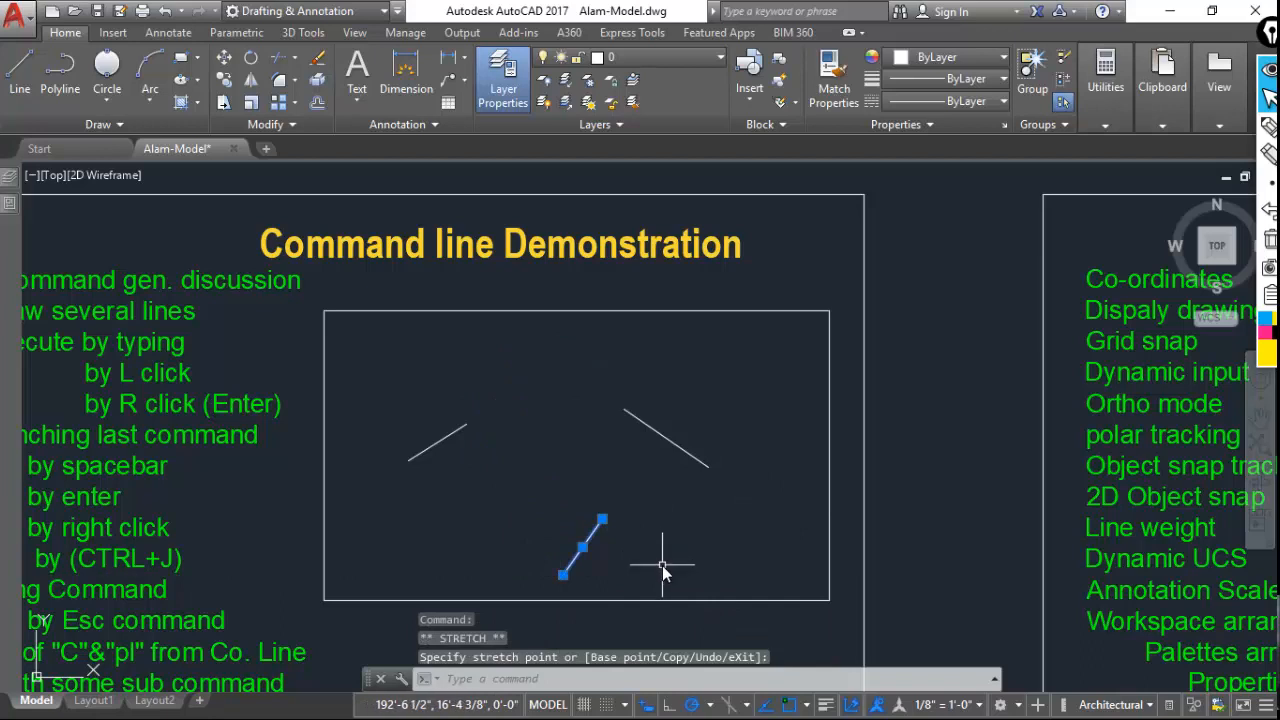
pyautogui.press('Escape')
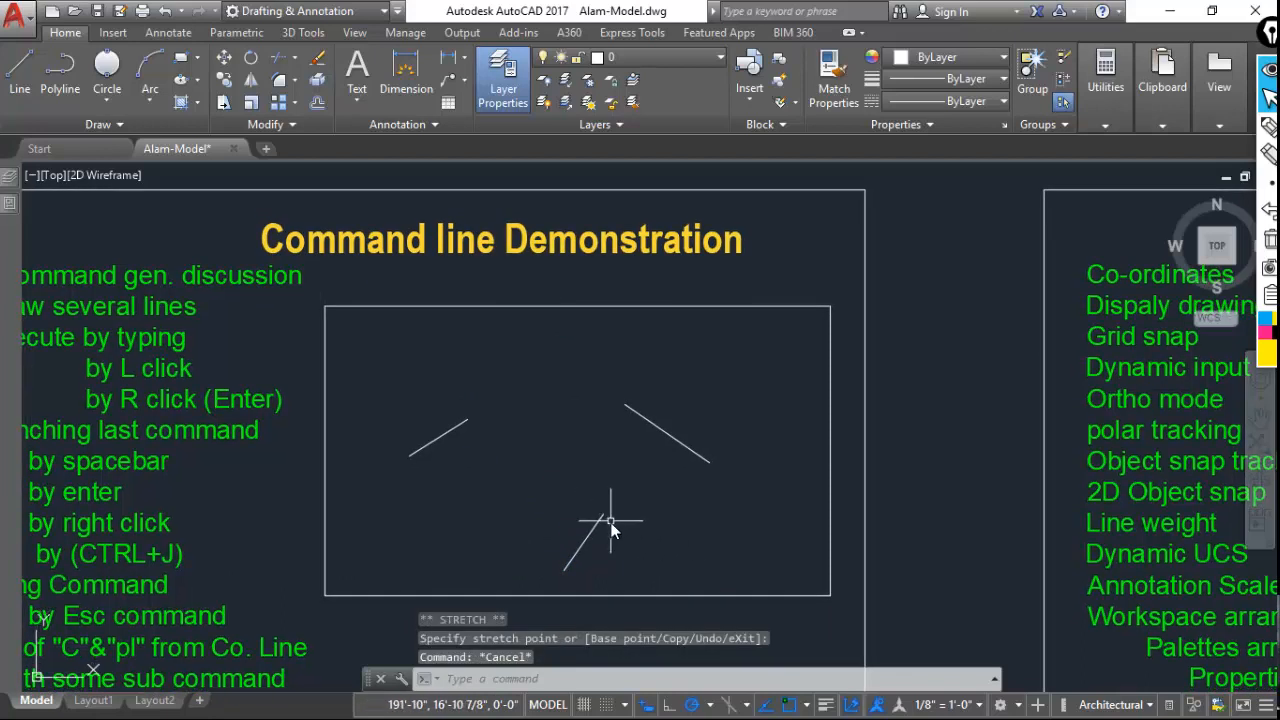
pyautogui.click(611, 522)
pyautogui.click(592, 511)
pyautogui.click(603, 514)
pyautogui.click(568, 514)
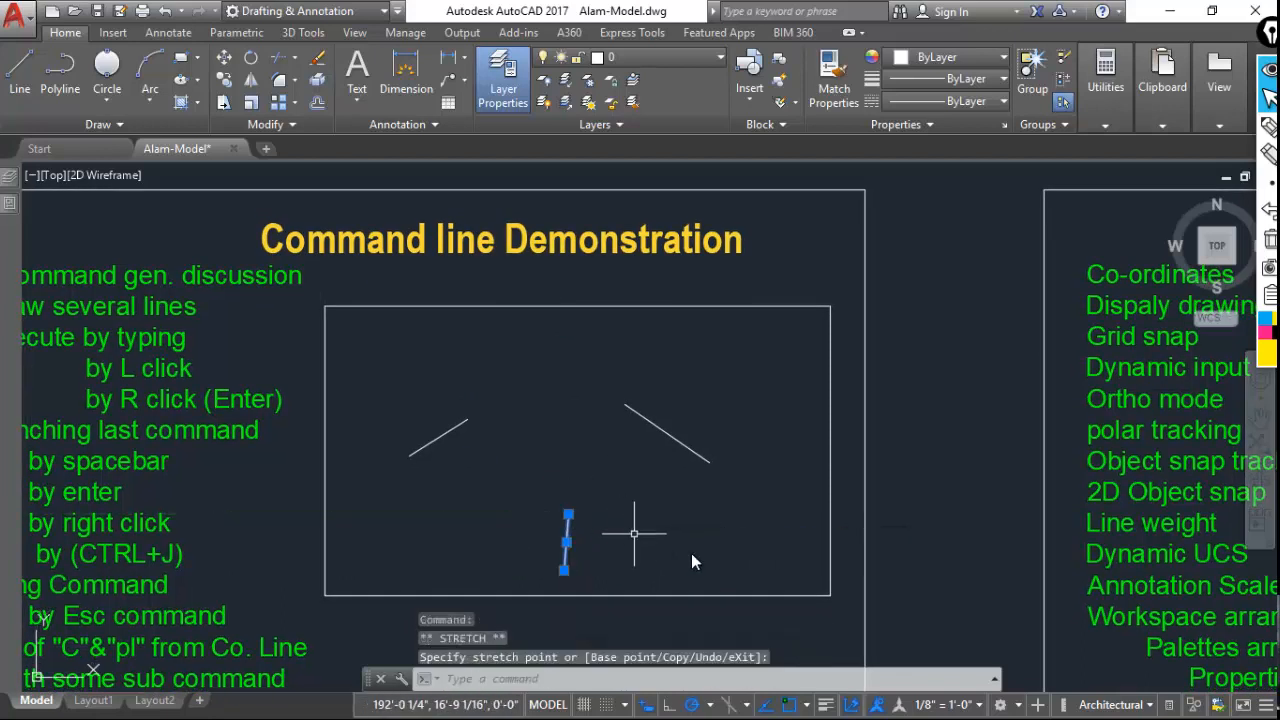
pyautogui.press('Escape')
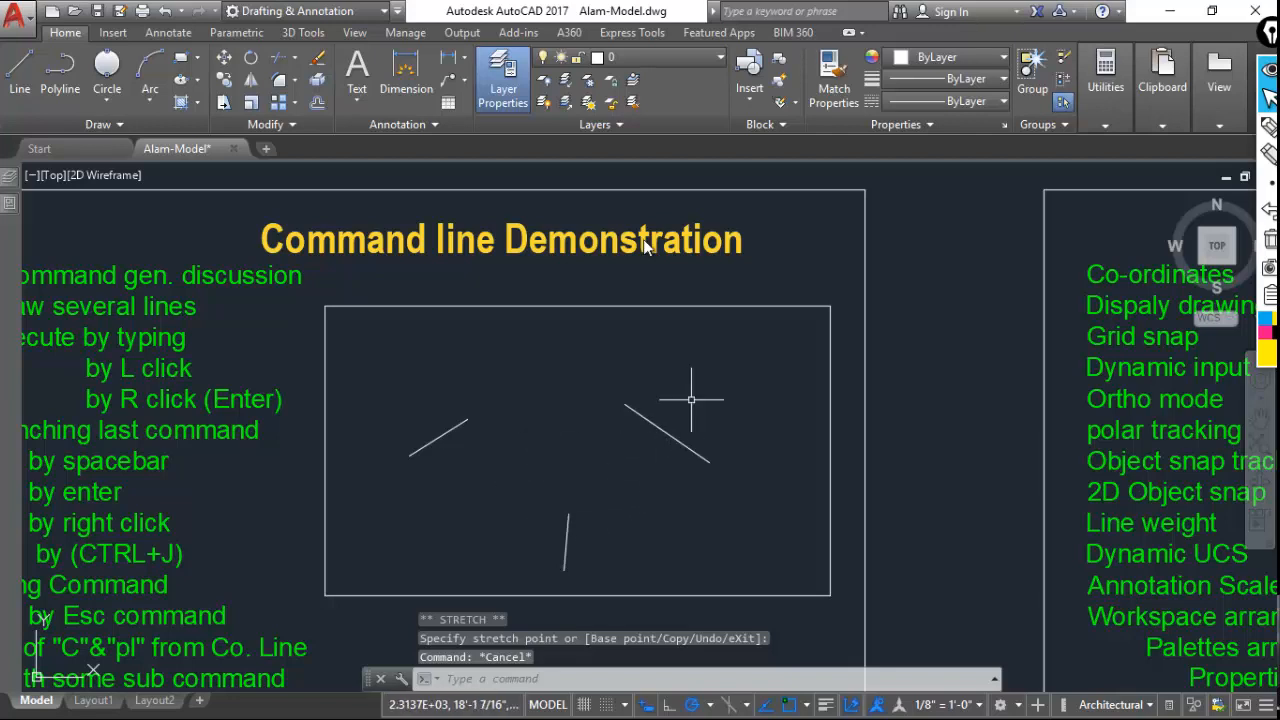
# Draw a 3-Point circle through the two diagonal lines' inner endpoints and the lower line's top endpoint.
pyautogui.click(110, 101)
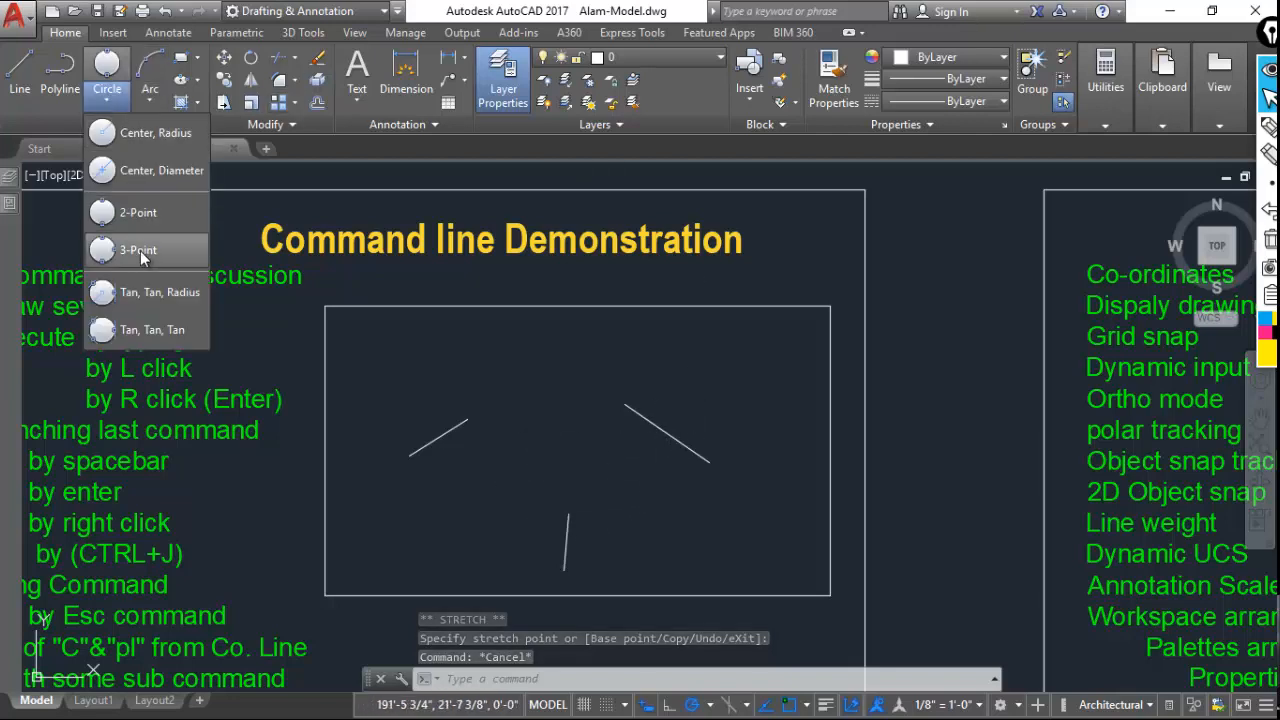
pyautogui.click(140, 248)
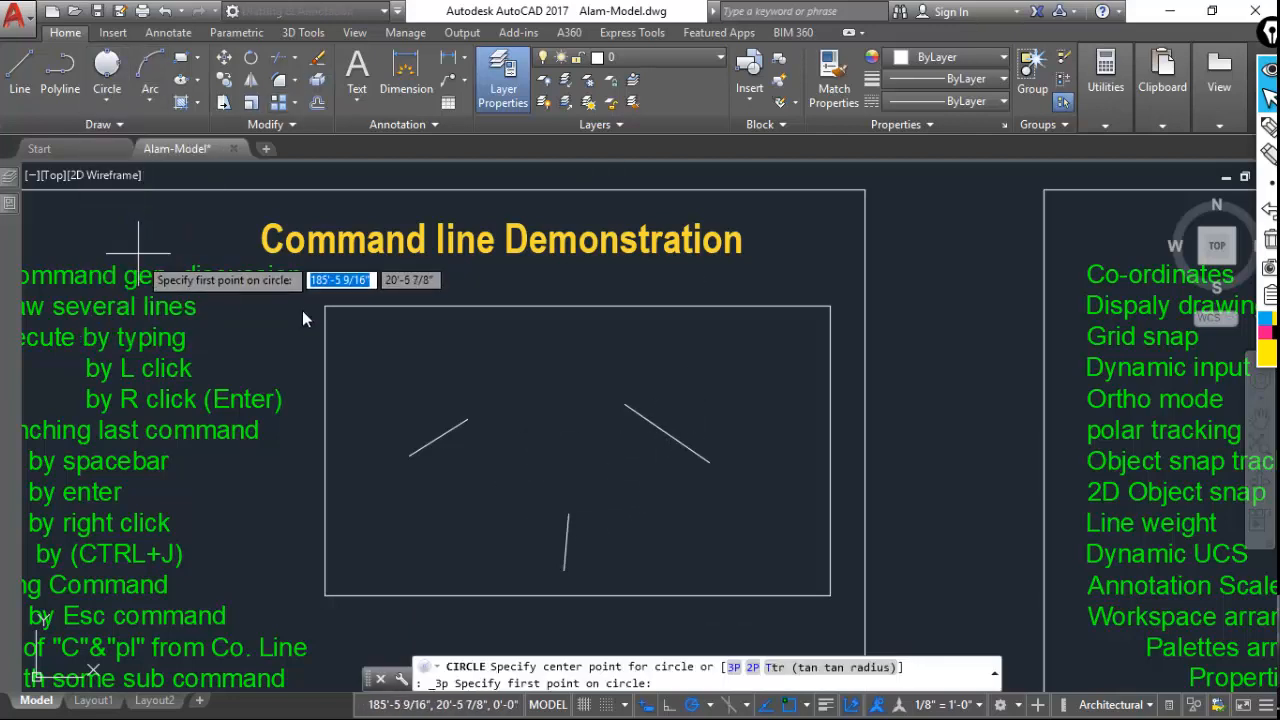
pyautogui.click(466, 418)
pyautogui.click(622, 405)
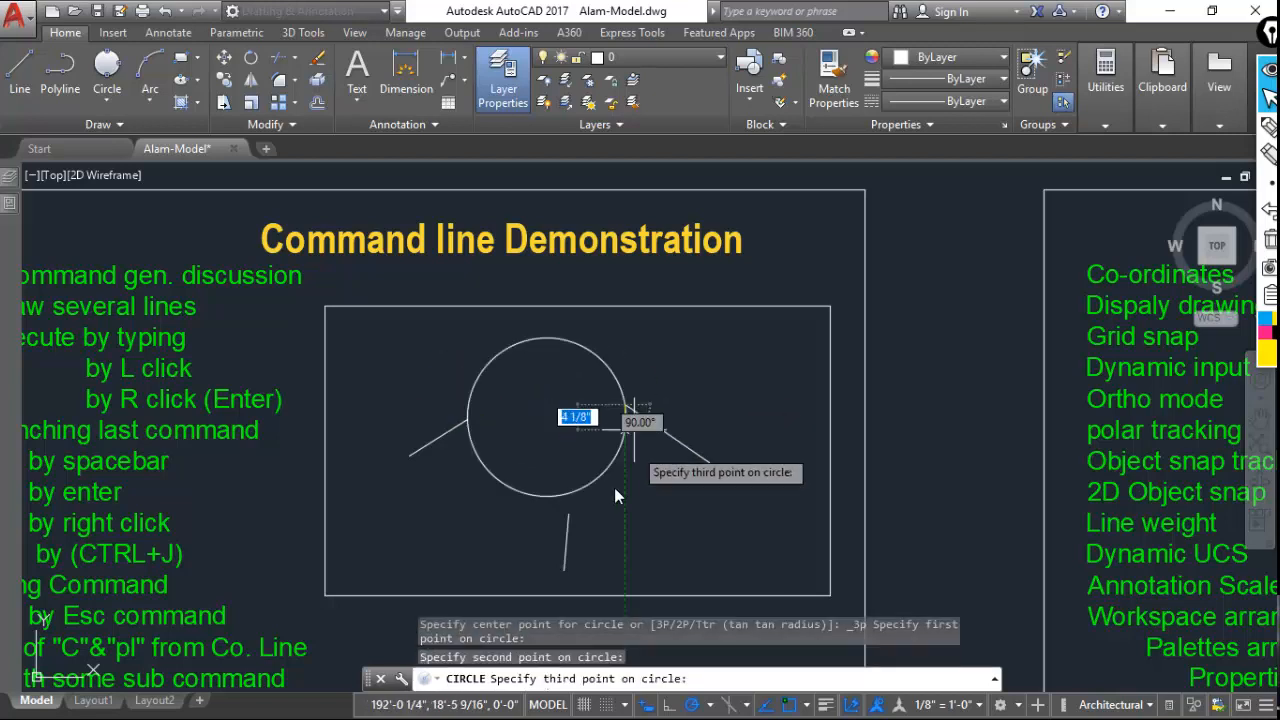
pyautogui.click(567, 517)
pyautogui.moveTo(584, 473); pyautogui.dragTo(590, 463, button='middle')
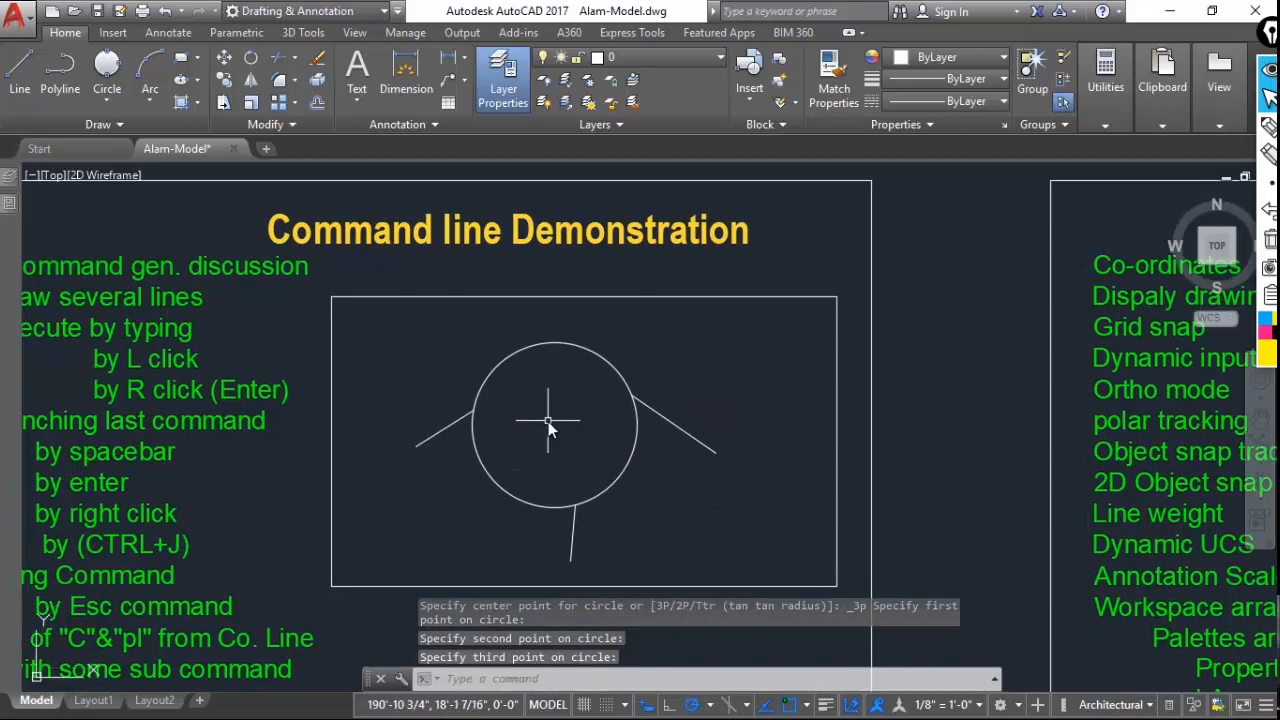
pyautogui.click(107, 106)
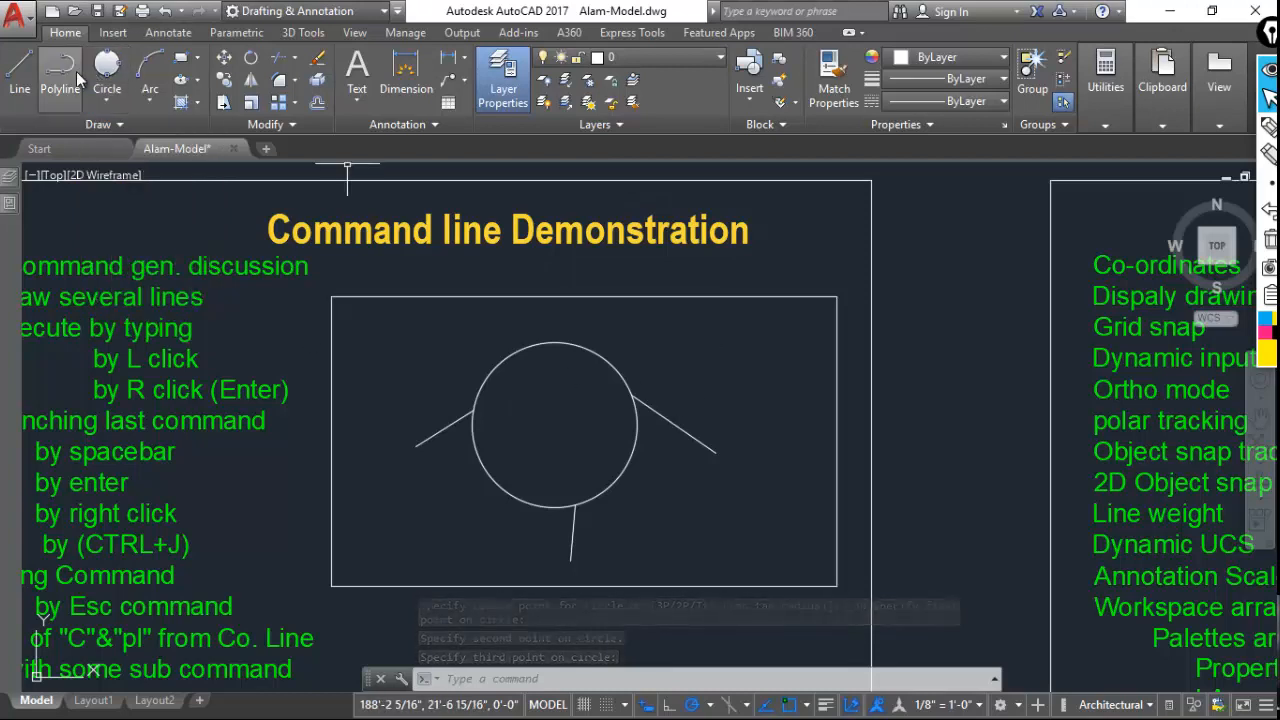
pyautogui.click(22, 68)
pyautogui.press('Escape')
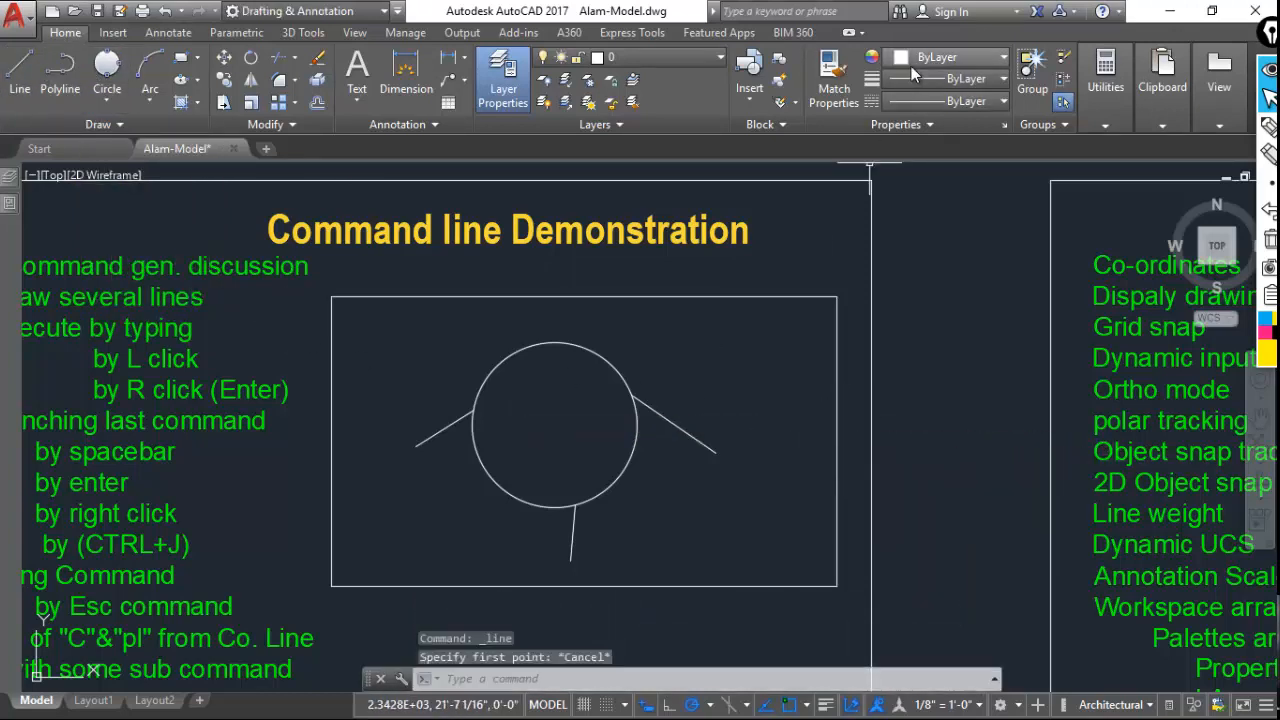
# Set the current object colour to Green and draw a horizontal line about 10" long at the upper right of the circle.
pyautogui.click(916, 62)
pyautogui.click(933, 247)
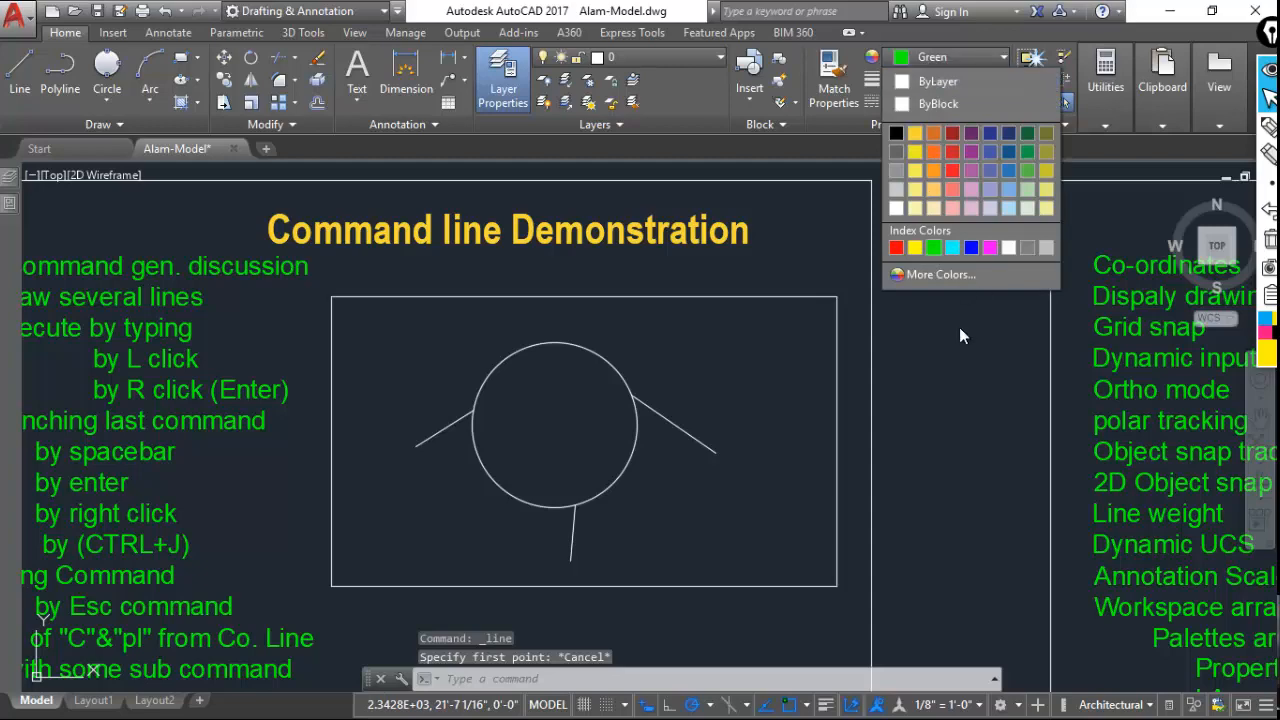
pyautogui.press('space')
pyautogui.click(702, 381)
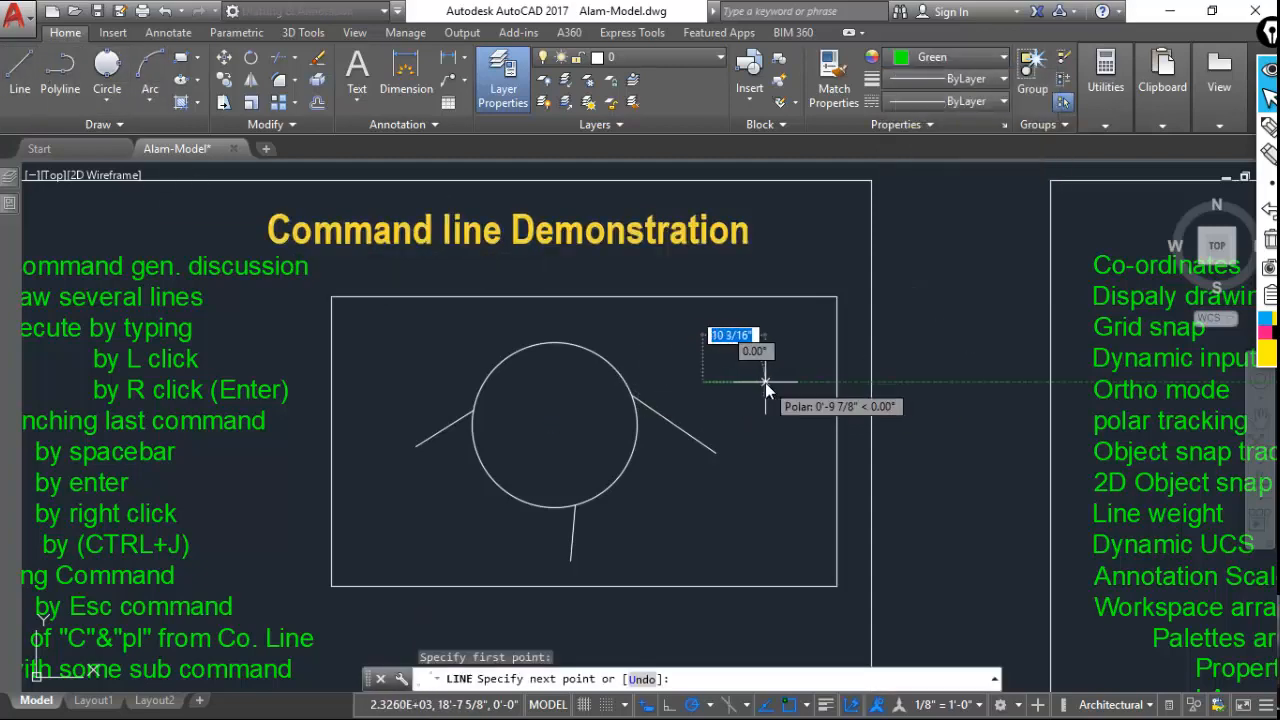
pyautogui.click(766, 381)
pyautogui.press('Escape')
# Erase the circle, the white diagonal line on its right and the nearly vertical line below it.
pyautogui.moveTo(751, 431); pyautogui.dragTo(768, 426, button='middle')
pyautogui.click(706, 428)
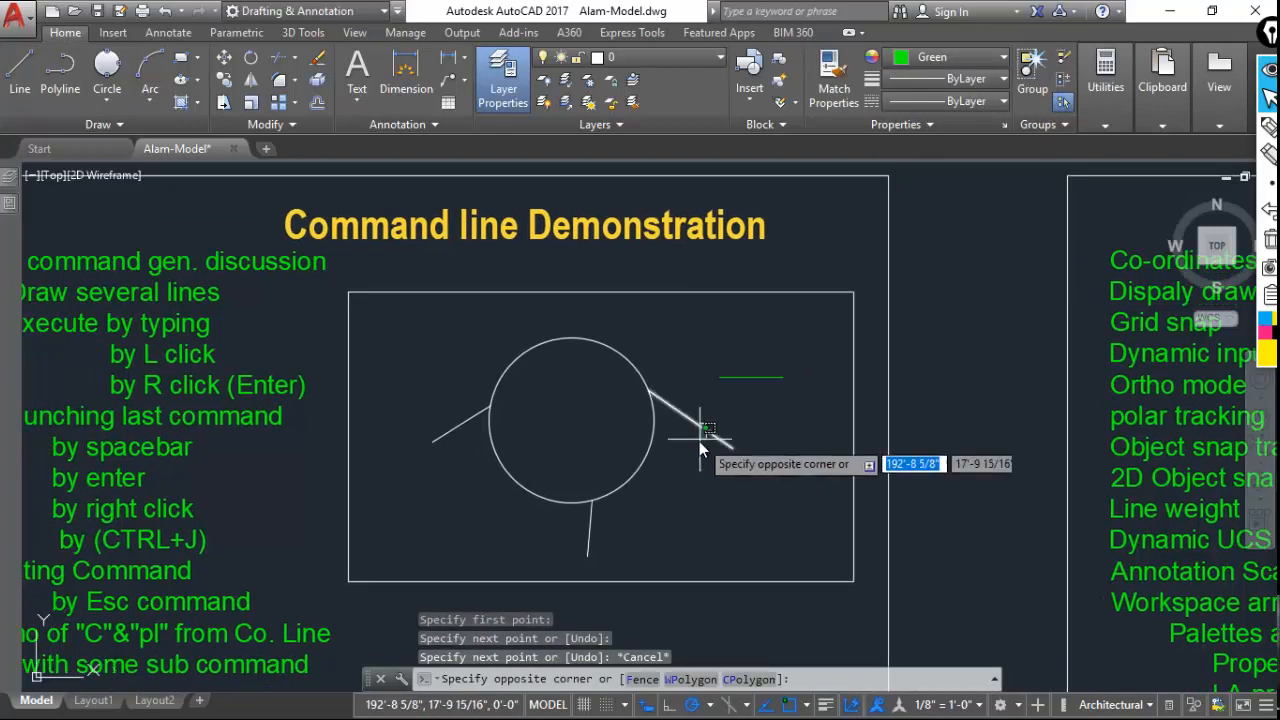
pyautogui.click(698, 437)
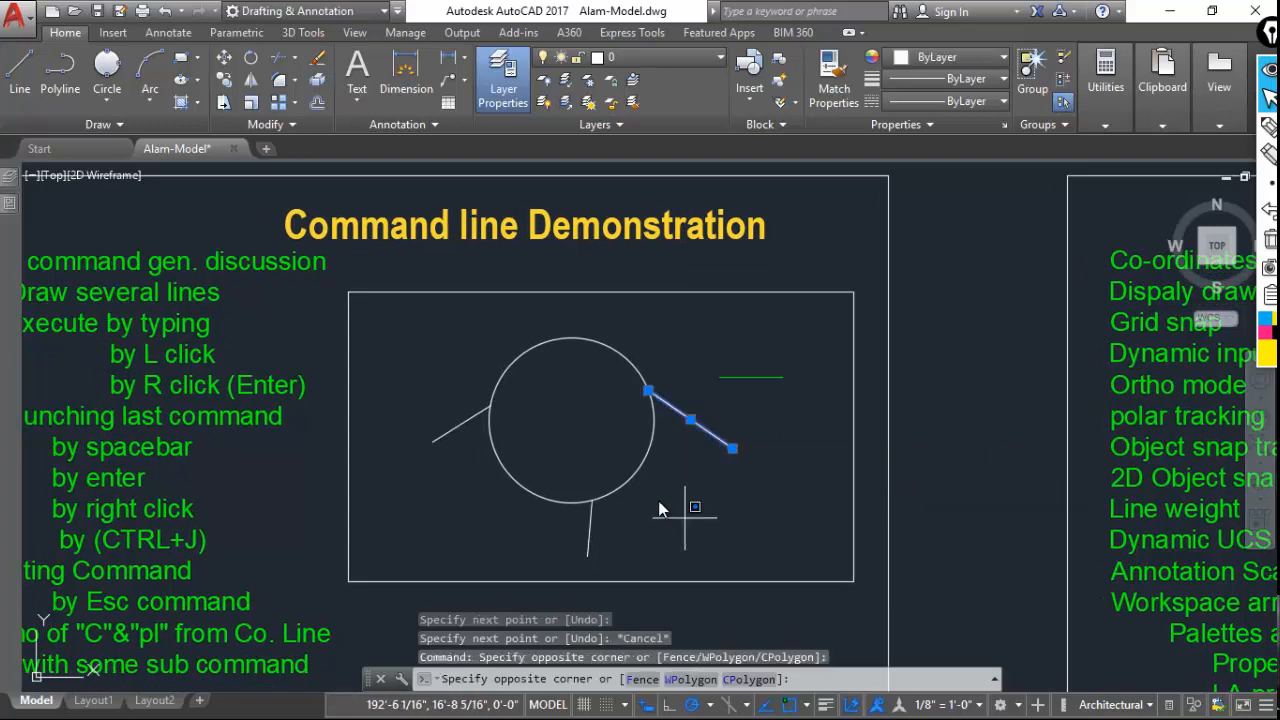
pyautogui.click(684, 590)
pyautogui.click(500, 420)
pyautogui.press('Delete')
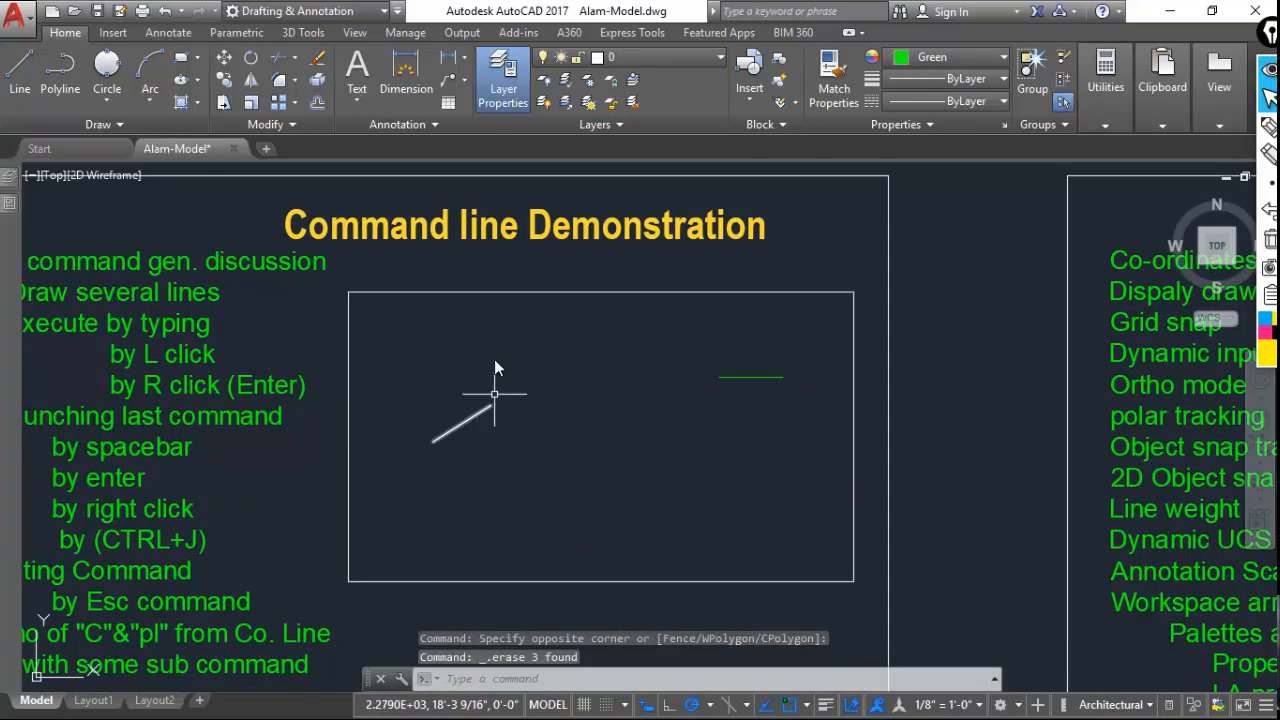
pyautogui.click(107, 101)
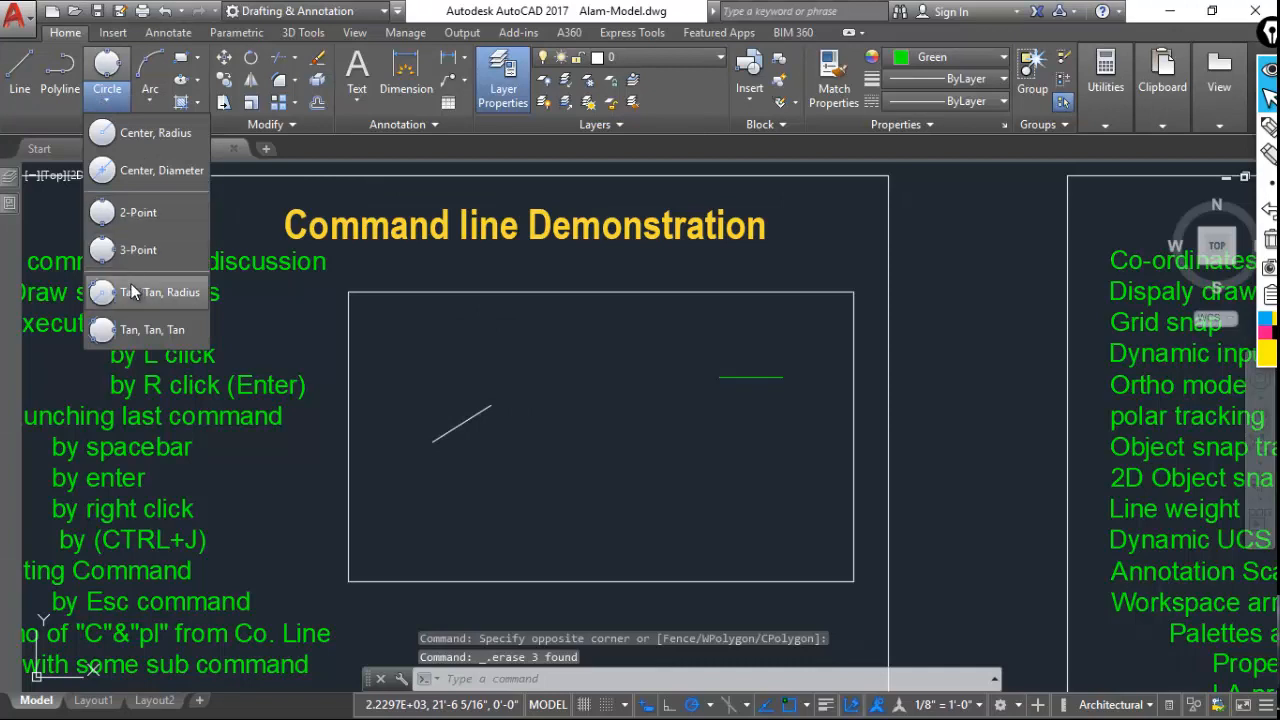
pyautogui.click(28, 58)
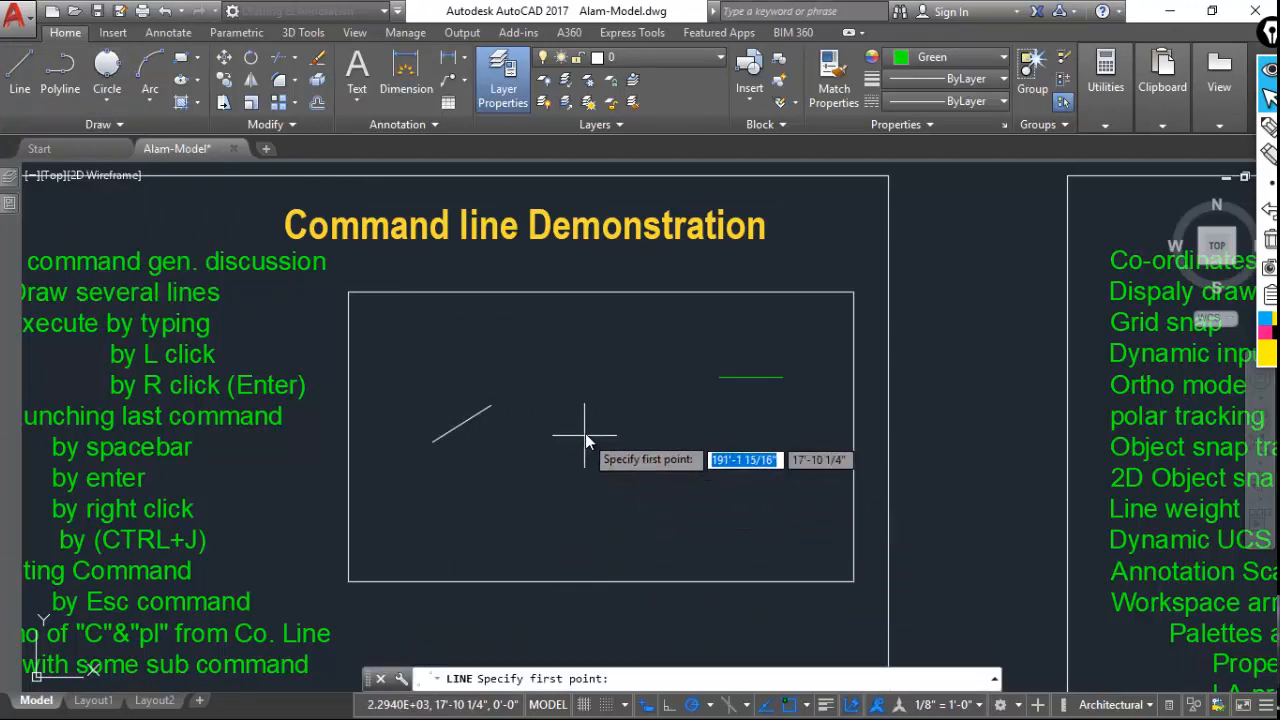
pyautogui.write('1')
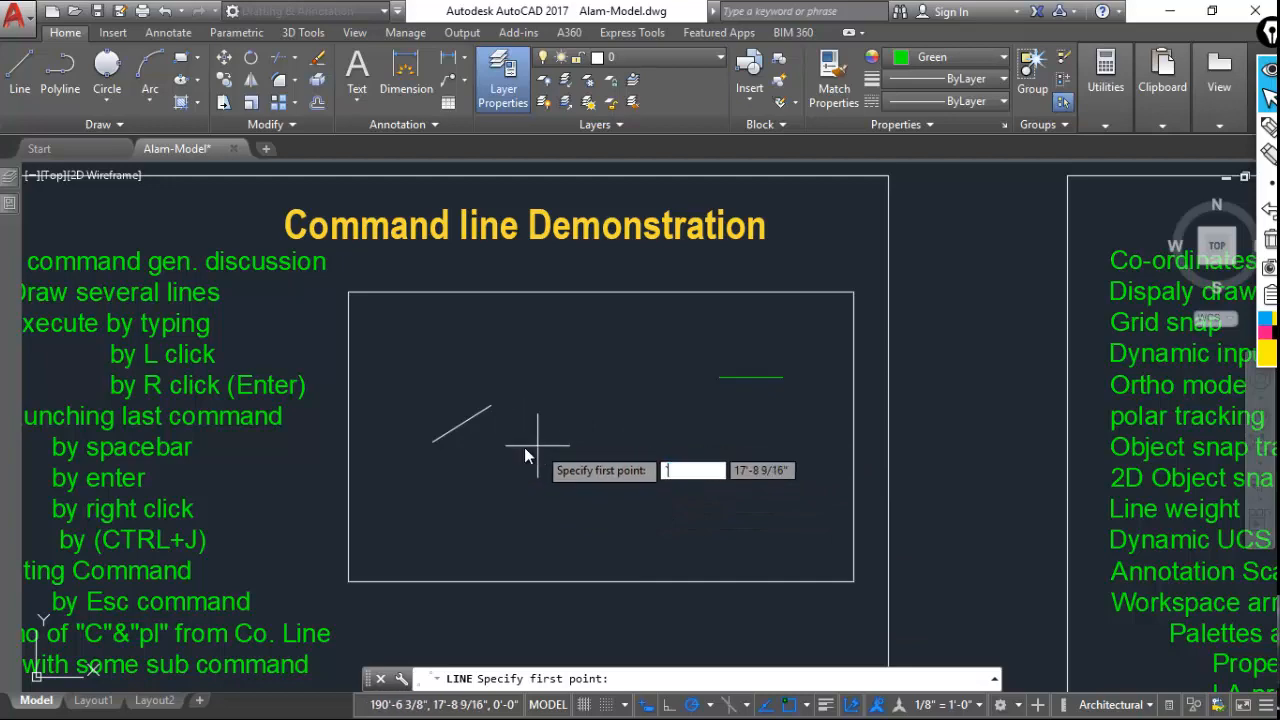
pyautogui.press('Escape')
pyautogui.press('Escape')
# Erase the remaining white diagonal line in the left part of the demonstration rectangle.
pyautogui.click(523, 386)
pyautogui.click(442, 421)
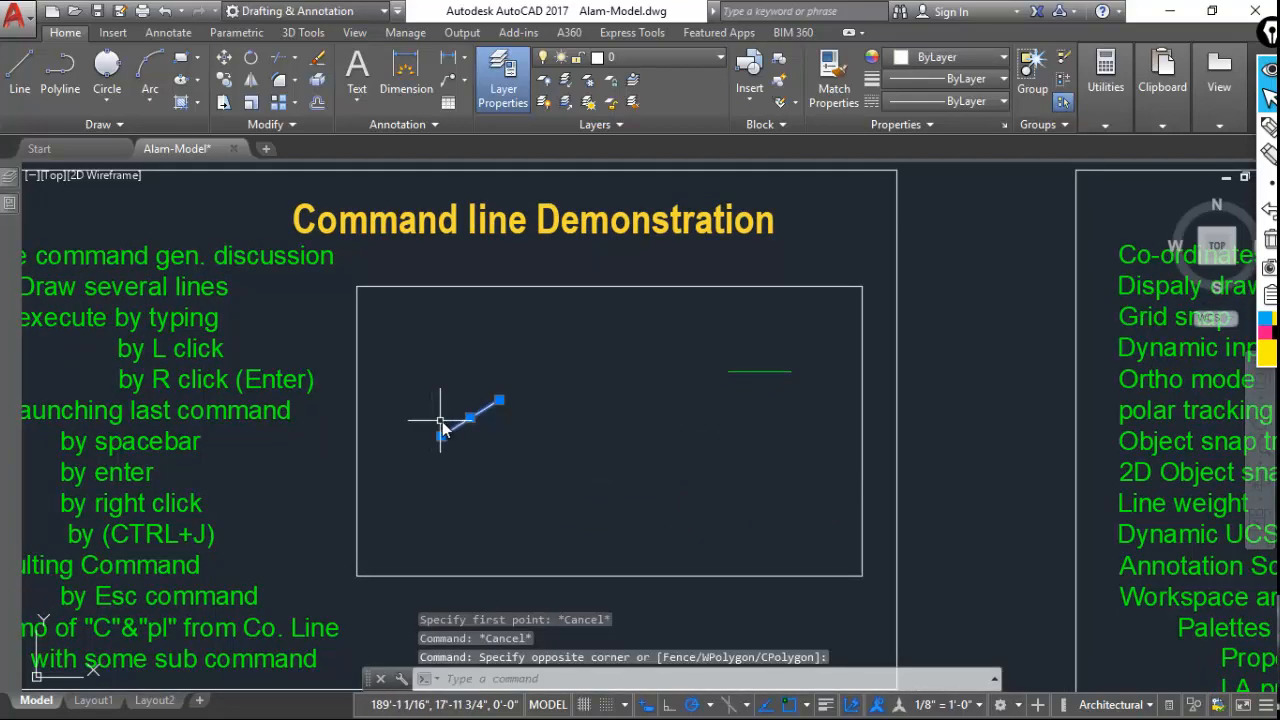
pyautogui.press('Delete')
# Draw a closed green triangle with a horizontal base about 2'-6" long in the left half of the demonstration rectangle.
pyautogui.click(19, 75)
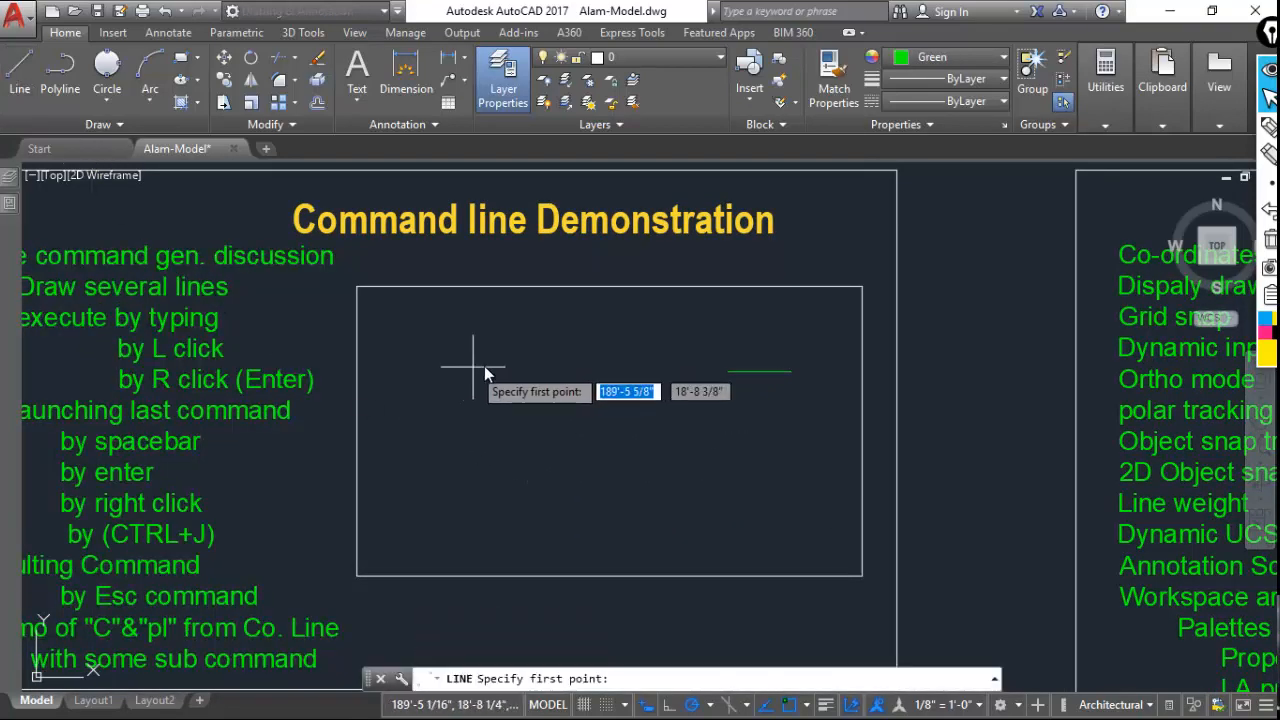
pyautogui.click(518, 367)
pyautogui.click(431, 487)
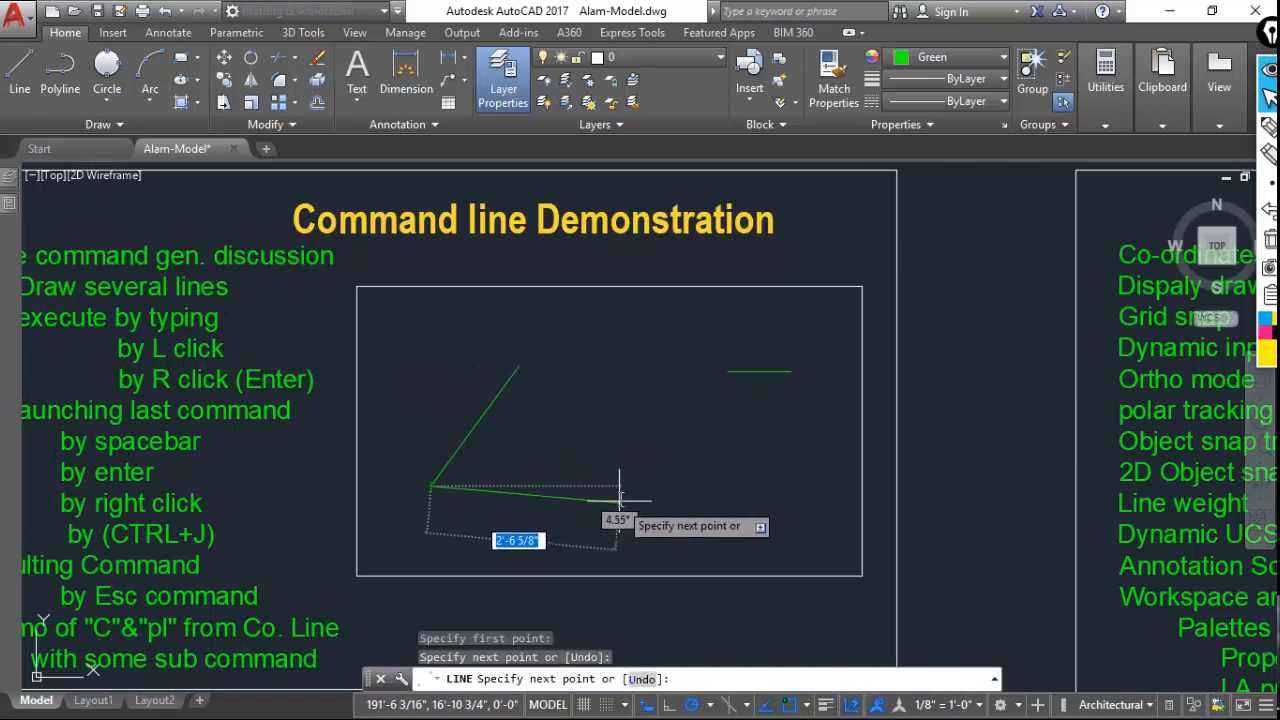
pyautogui.click(613, 487)
pyautogui.click(518, 367)
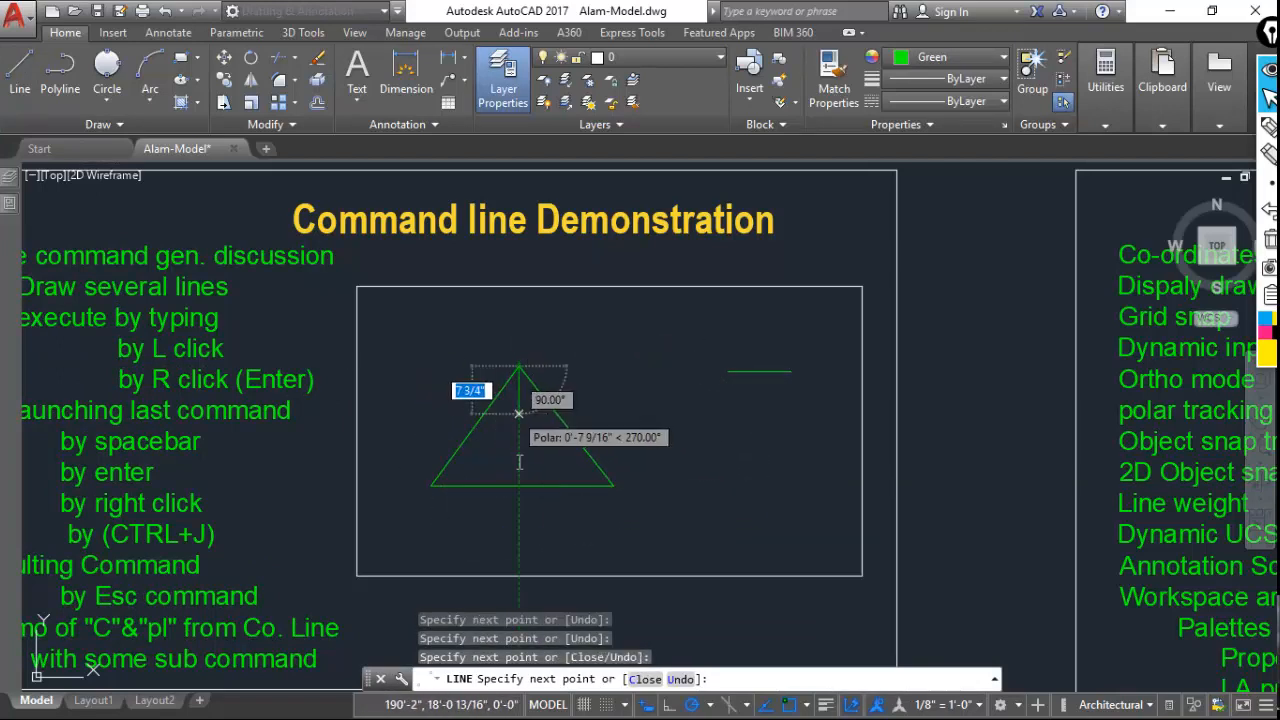
pyautogui.press('Return')
pyautogui.click(107, 100)
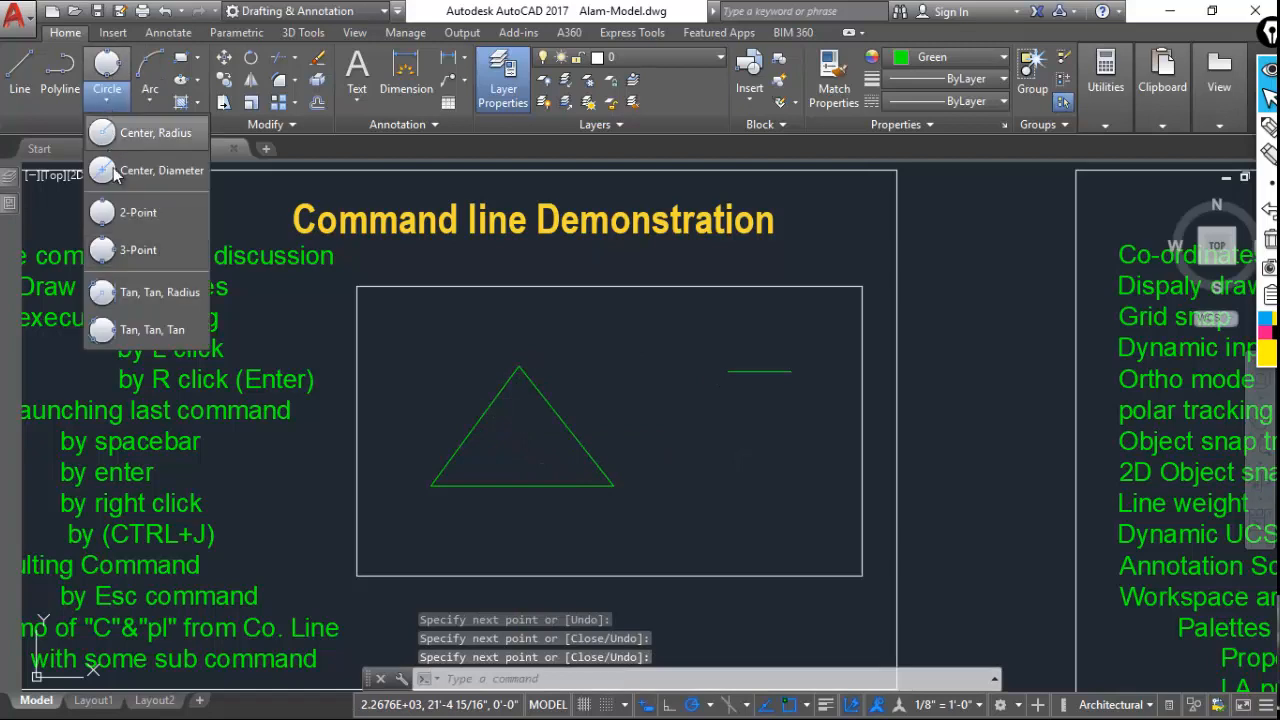
pyautogui.click(145, 290)
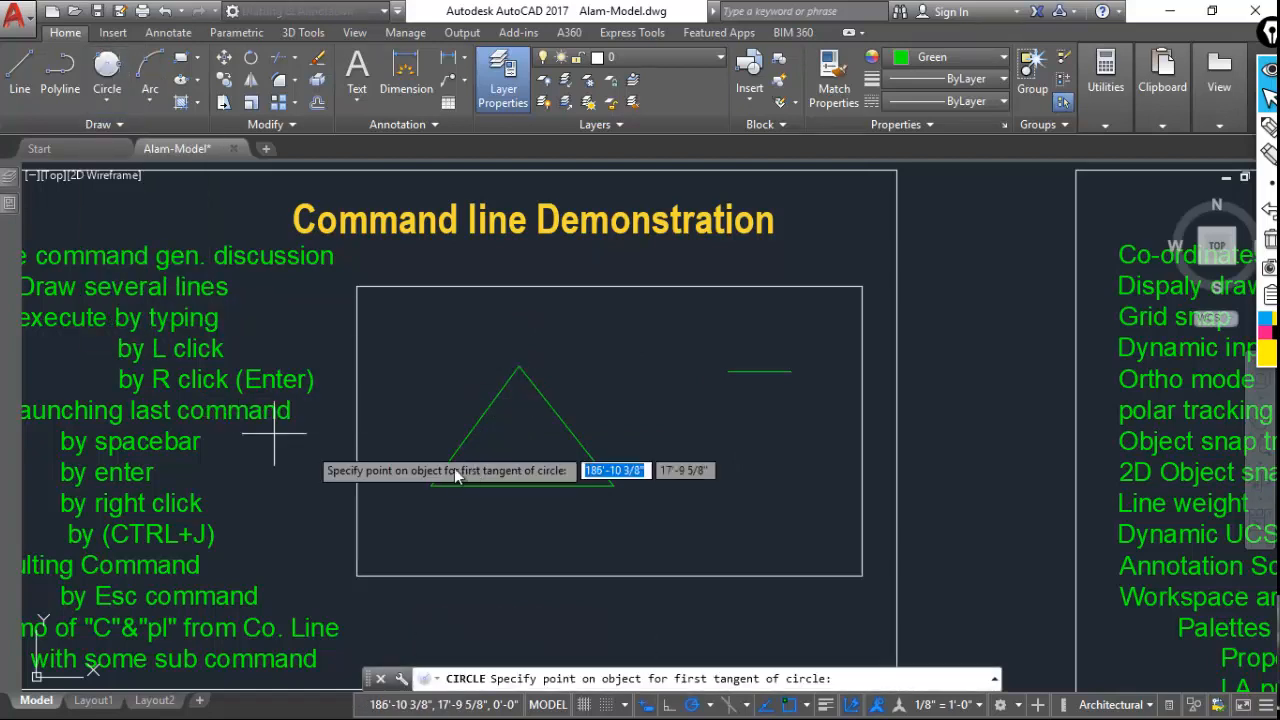
pyautogui.click(470, 436)
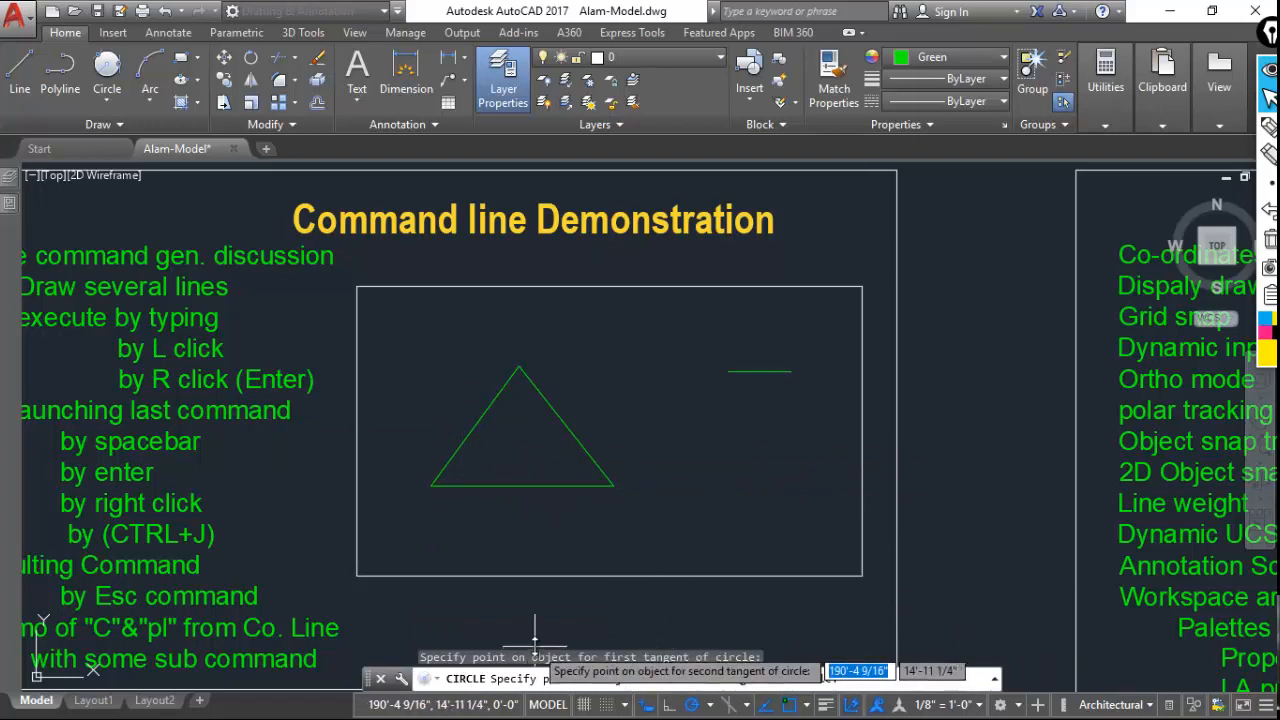
pyautogui.press('Escape')
# Draw a Tan, Tan, Radius circle touching the triangle's left side and base, taking its radius from the short horizontal line's two endpoints.
pyautogui.click(107, 75)
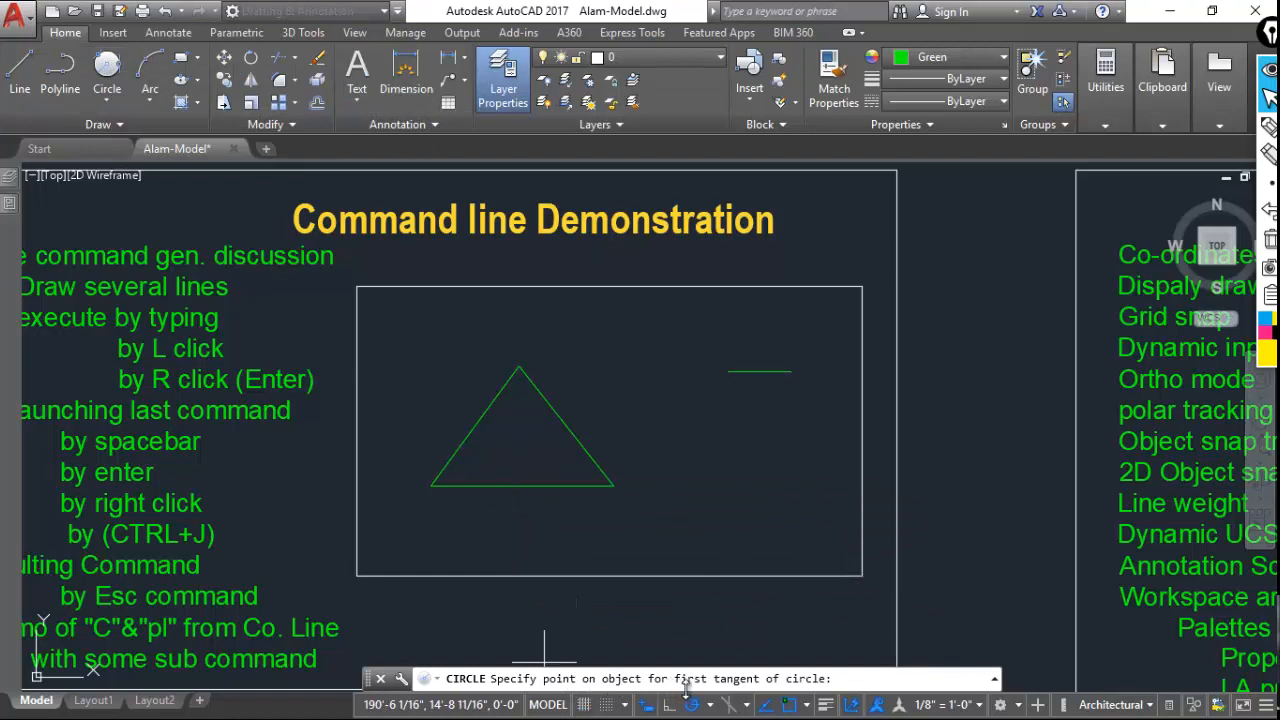
pyautogui.click(484, 427)
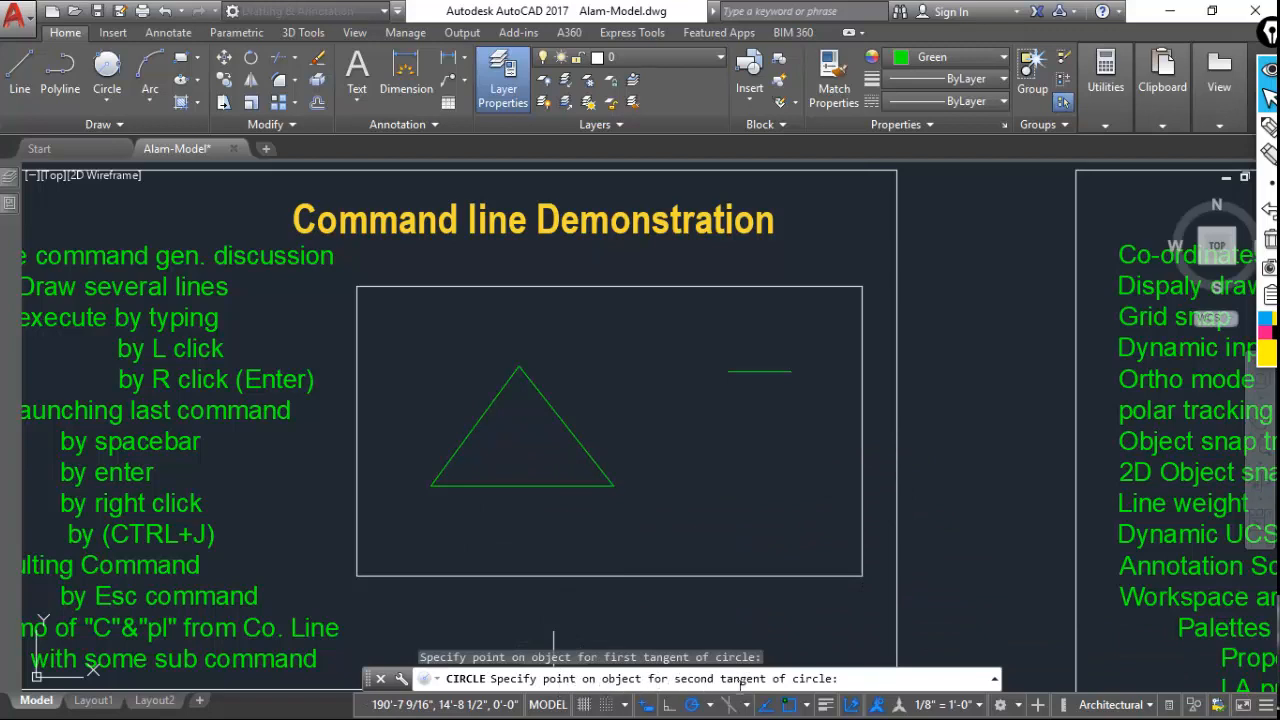
pyautogui.click(608, 574)
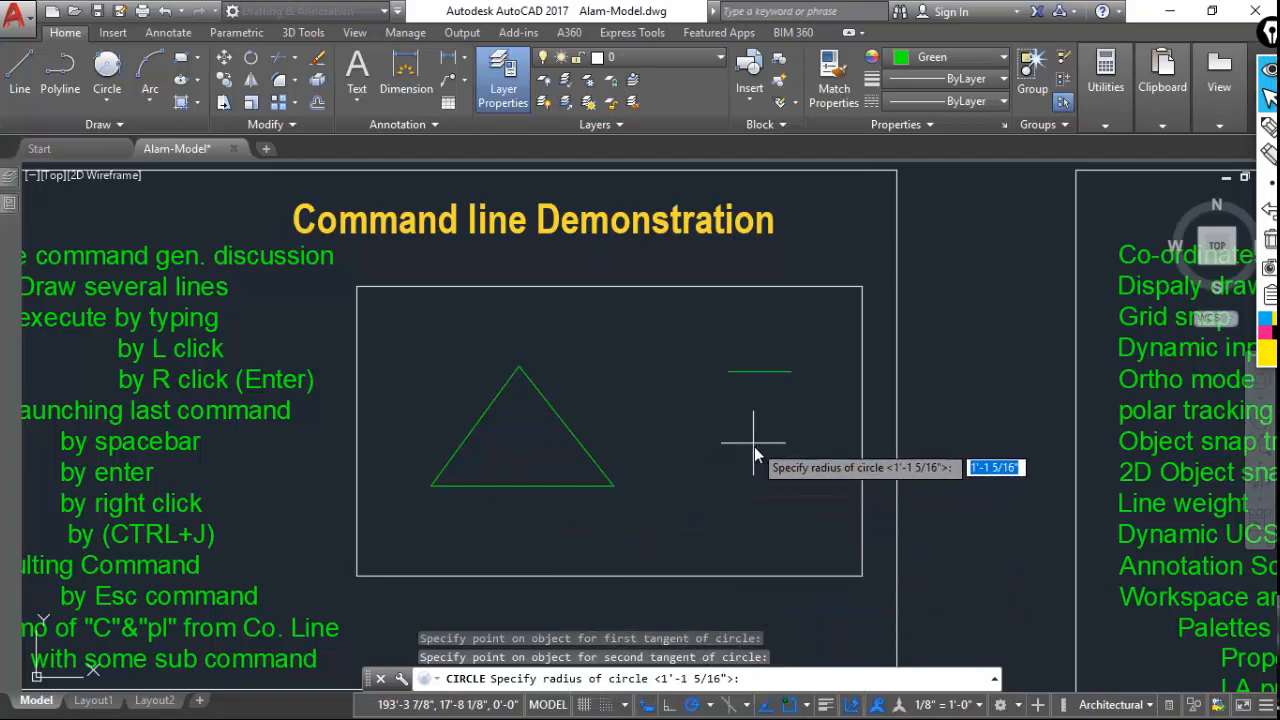
pyautogui.click(729, 370)
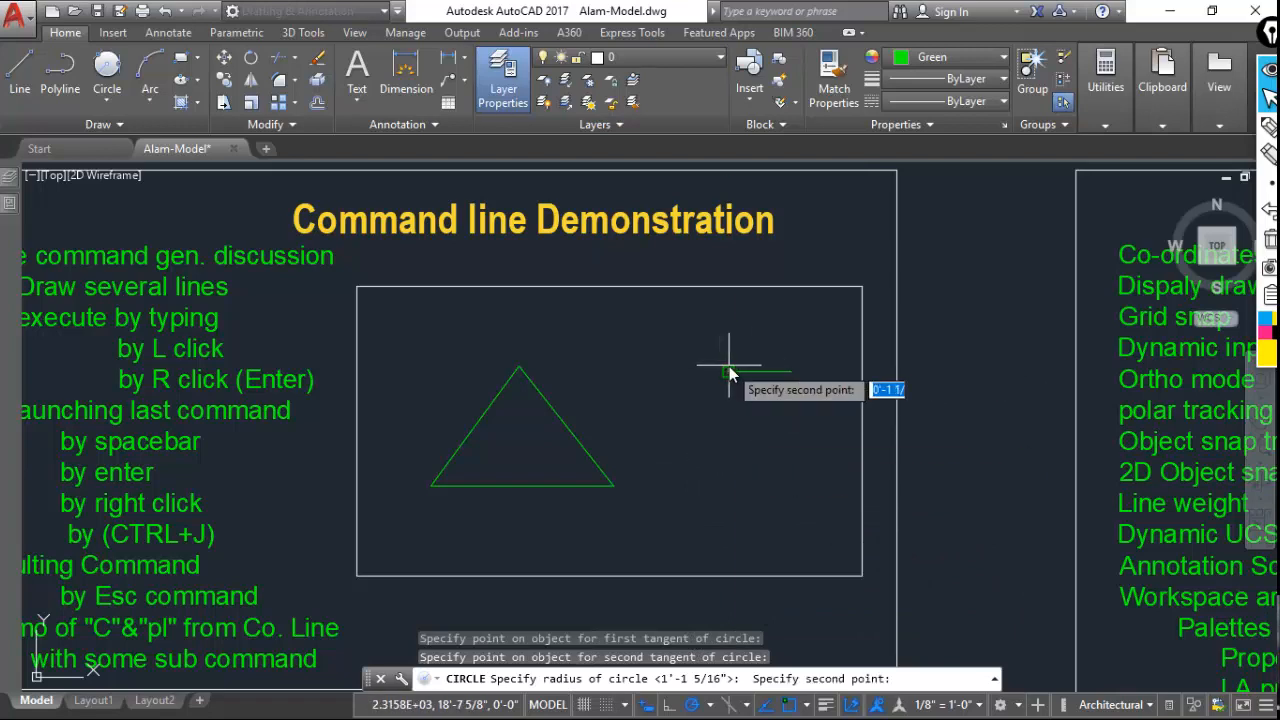
pyautogui.click(791, 373)
# Examine where the circle touches the triangle and compare its radius with the short horizontal line.
pyautogui.moveTo(582, 437); pyautogui.dragTo(582, 411, button='middle')
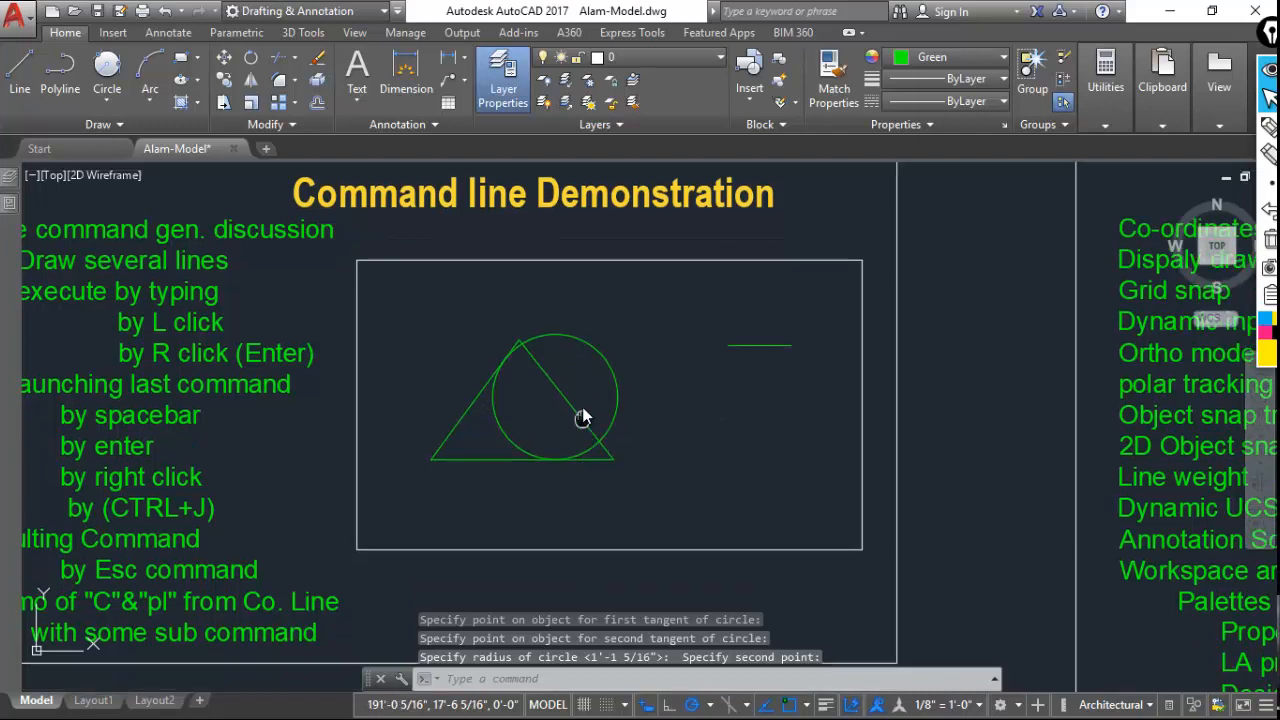
pyautogui.scroll(3, 582, 418)
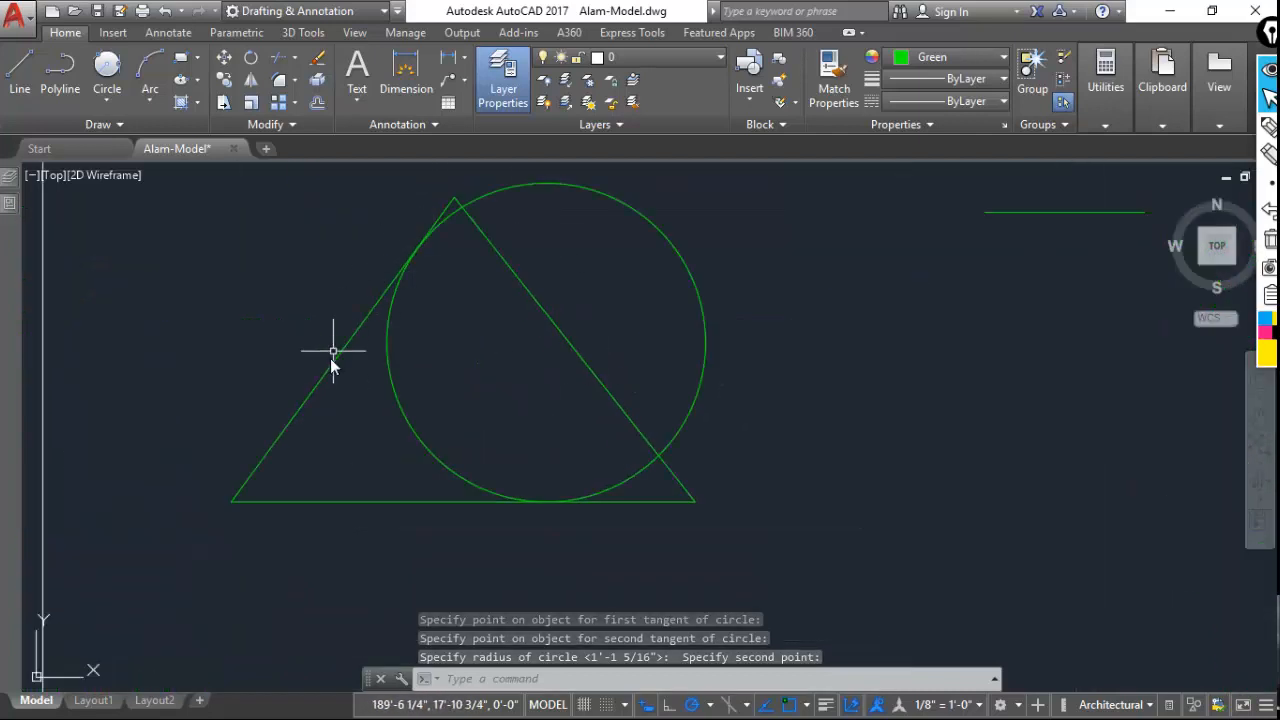
pyautogui.click(600, 196)
pyautogui.click(1106, 206)
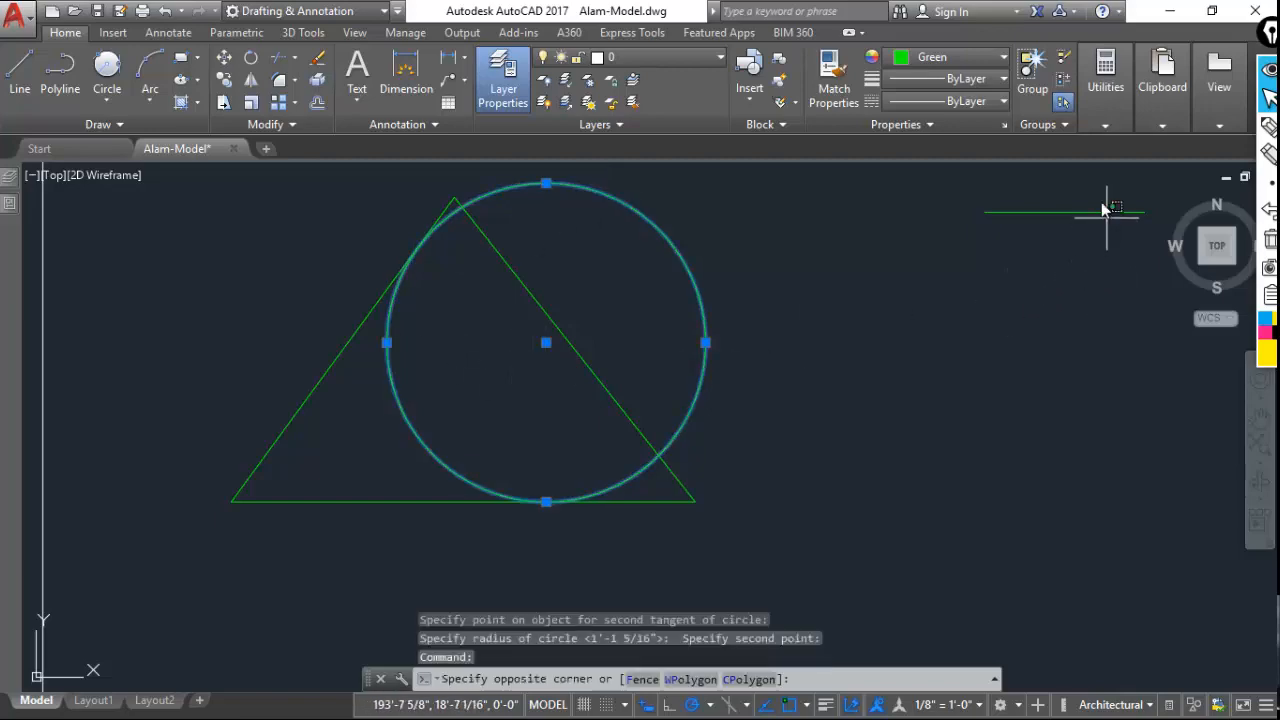
pyautogui.click(1030, 229)
pyautogui.scroll(-4, 704, 485)
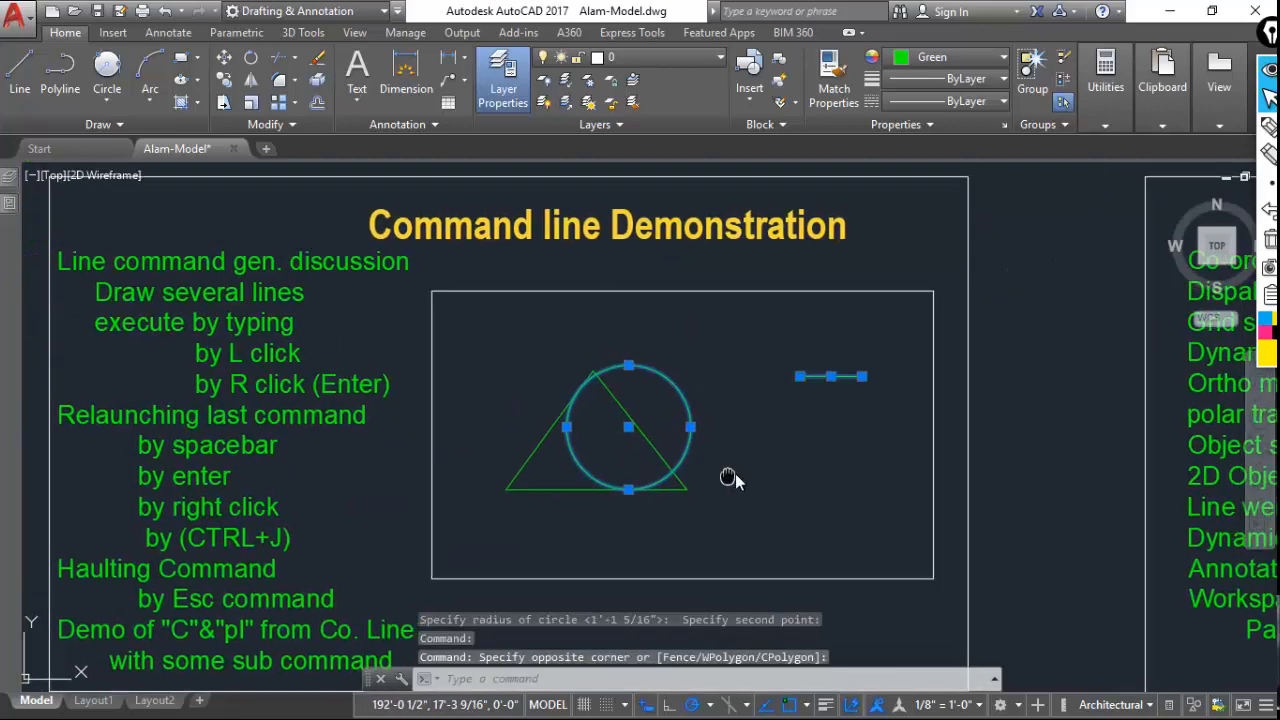
pyautogui.press('Escape')
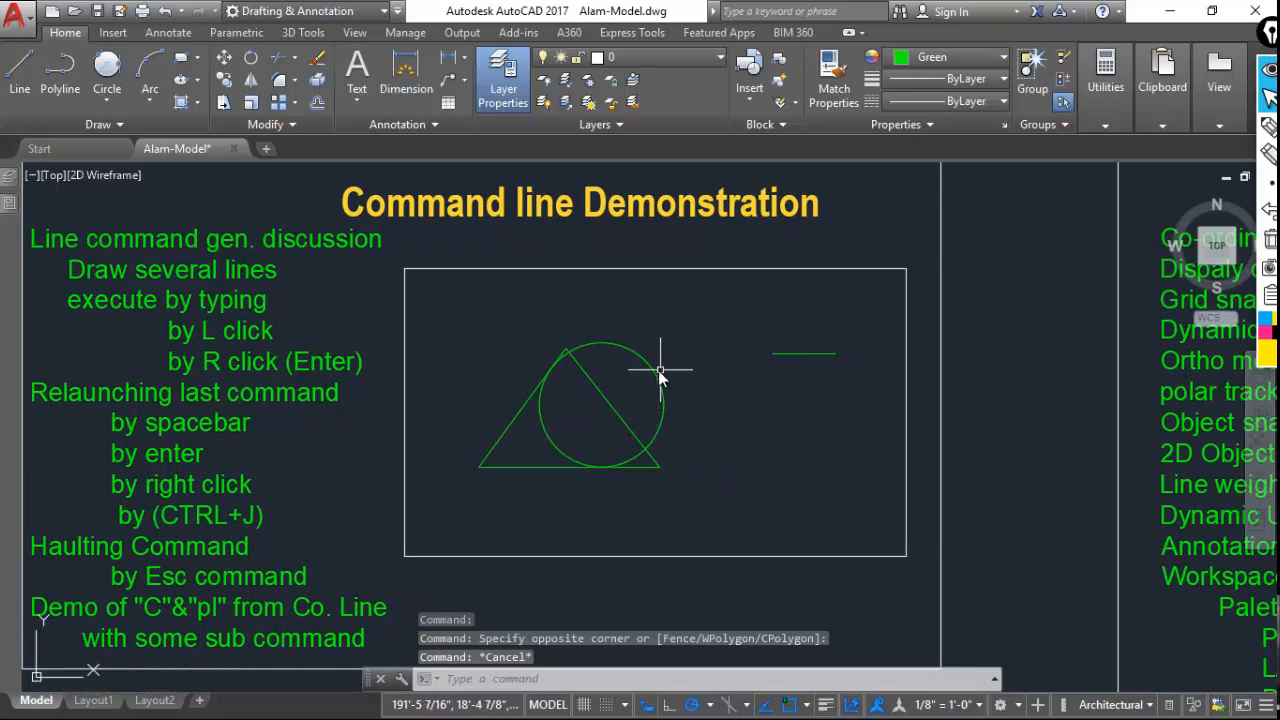
pyautogui.click(649, 364)
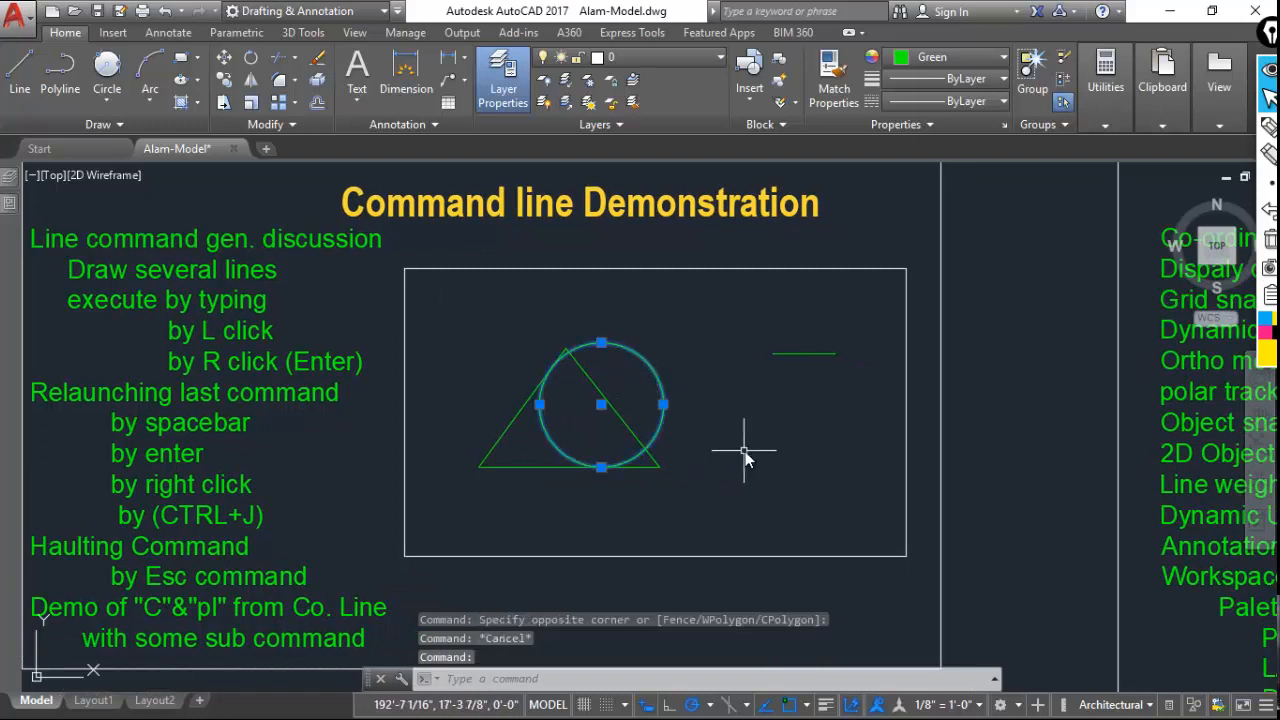
pyautogui.press('Escape')
# Set the current object colour to Yellow and draw a Tan, Tan, Tan circle touching all three sides of the triangle.
pyautogui.click(948, 57)
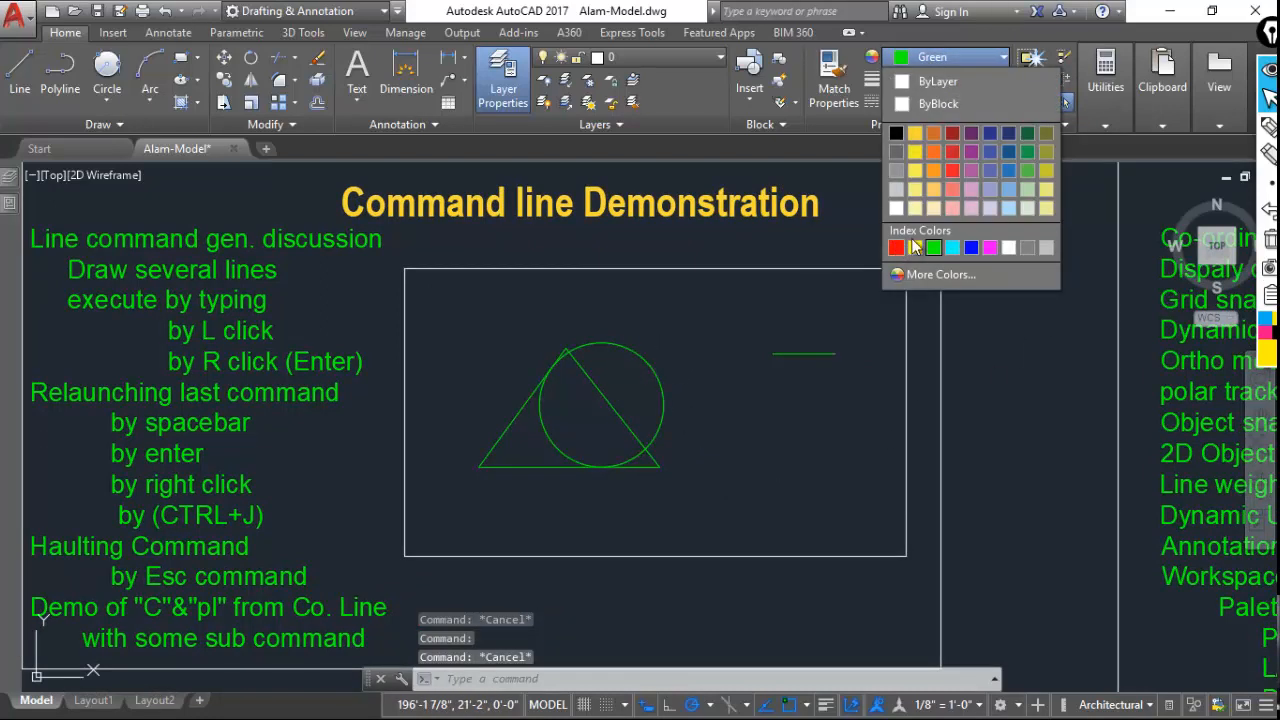
pyautogui.click(918, 248)
pyautogui.press('Escape')
pyautogui.click(107, 101)
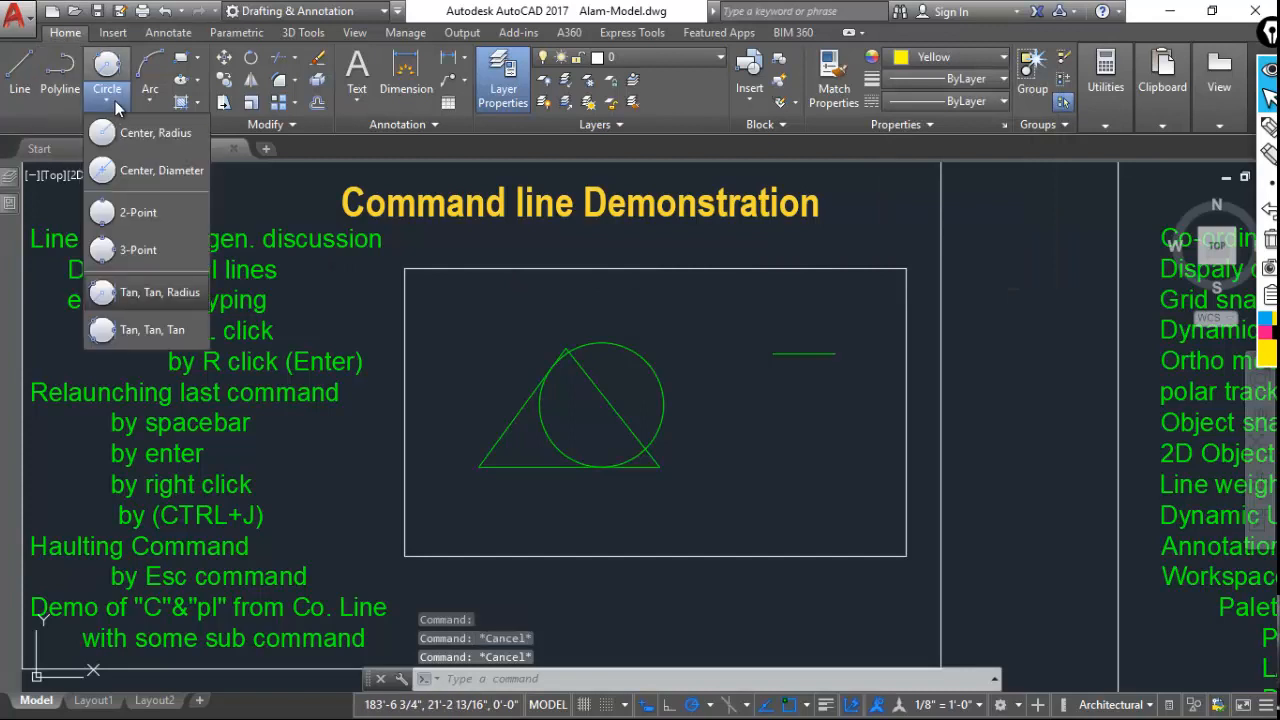
pyautogui.click(147, 333)
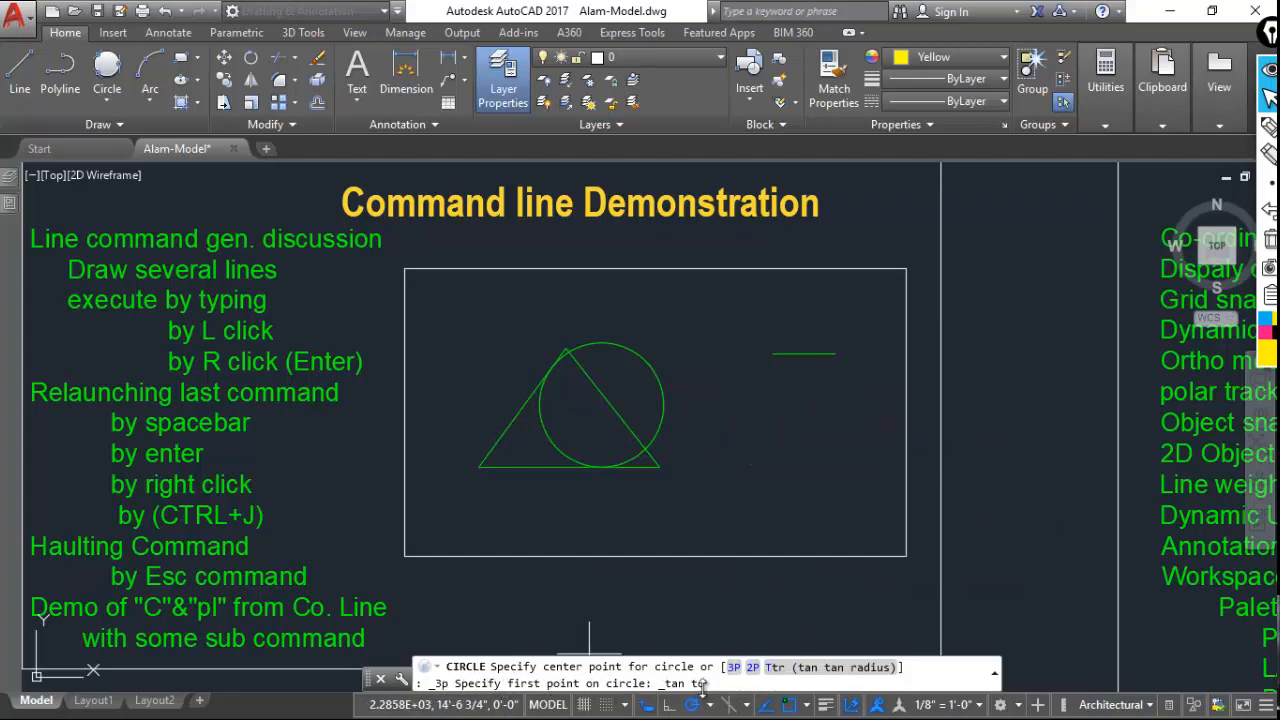
pyautogui.click(509, 430)
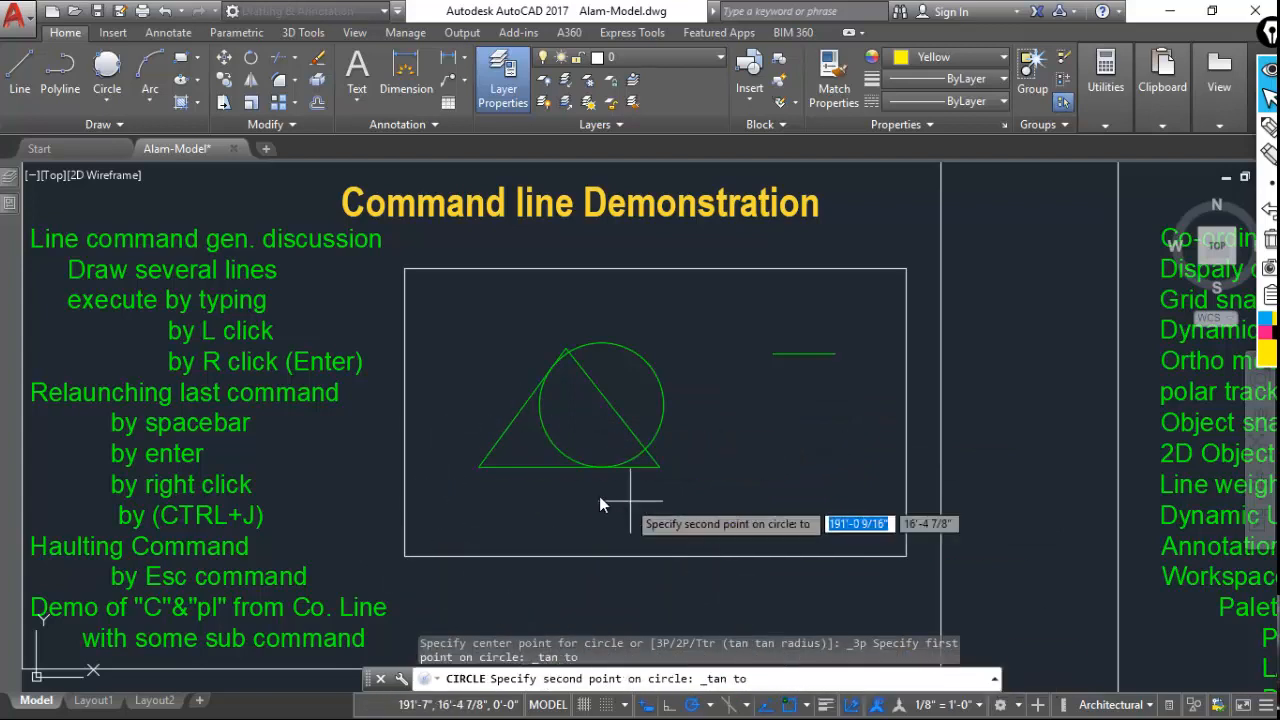
pyautogui.click(546, 472)
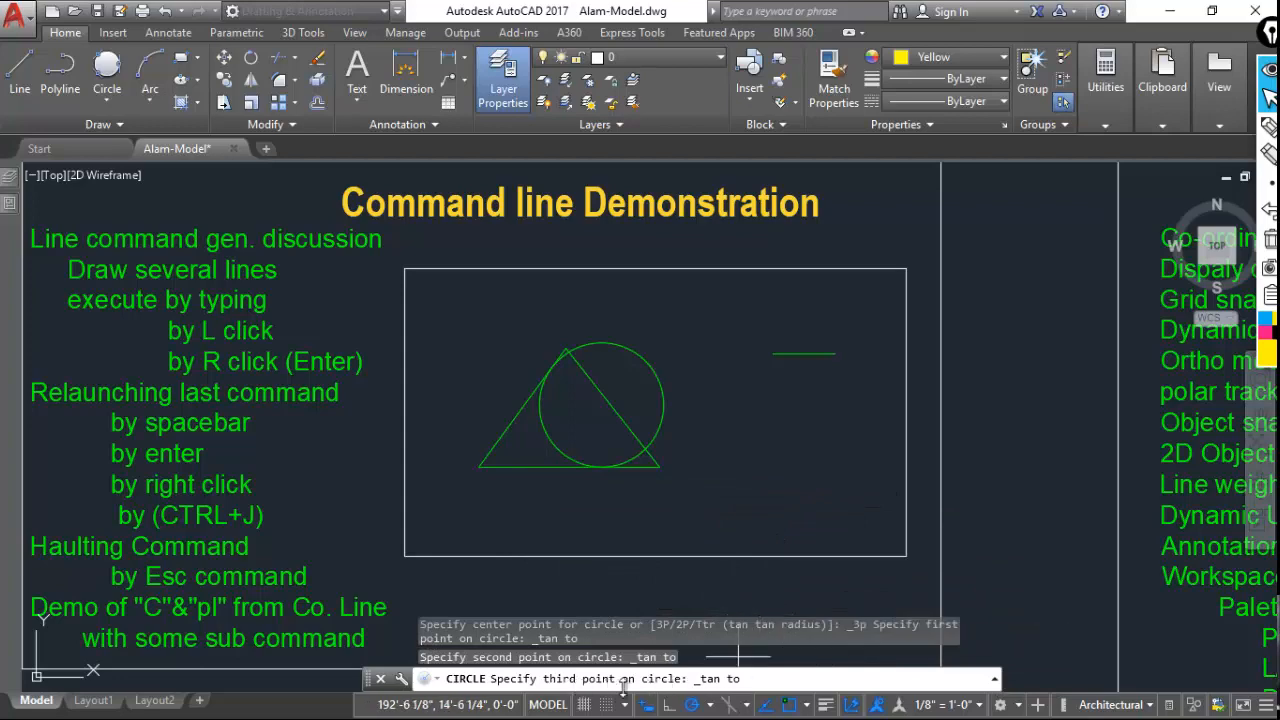
pyautogui.click(620, 418)
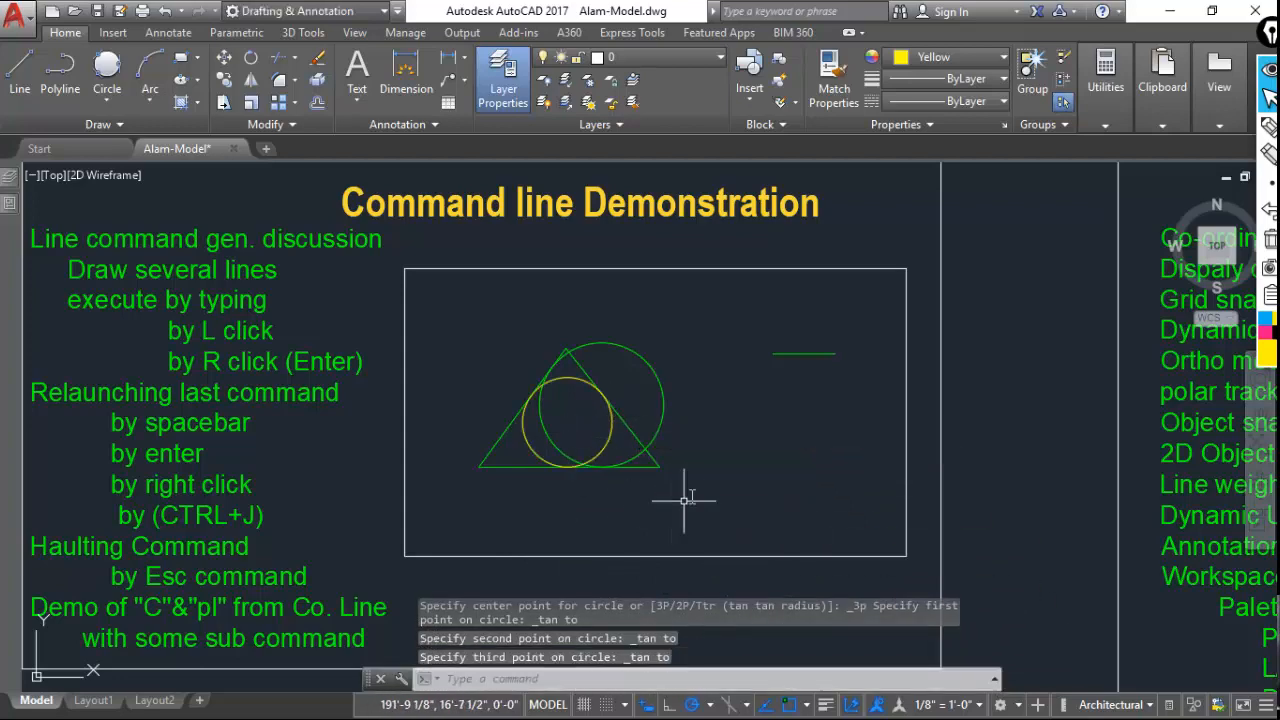
pyautogui.scroll(5, 585, 416)
pyautogui.moveTo(586, 391); pyautogui.dragTo(663, 314, button='middle')
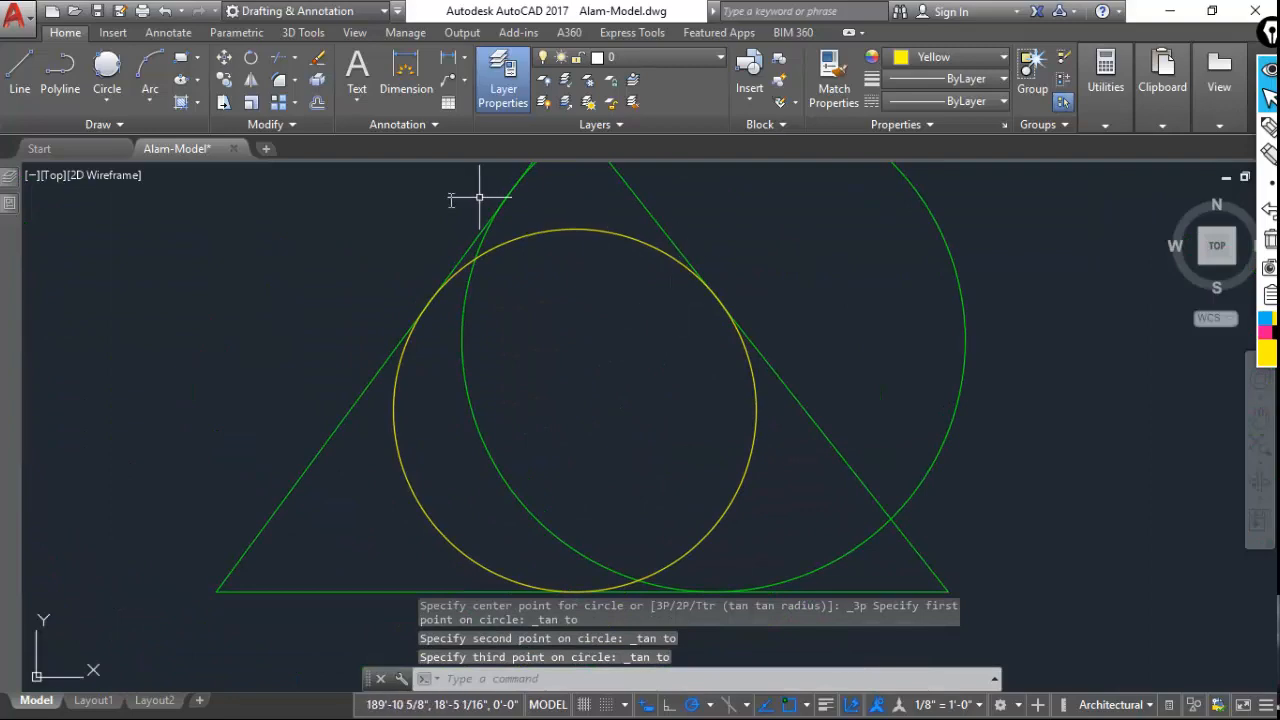
pyautogui.scroll(-5, 547, 370)
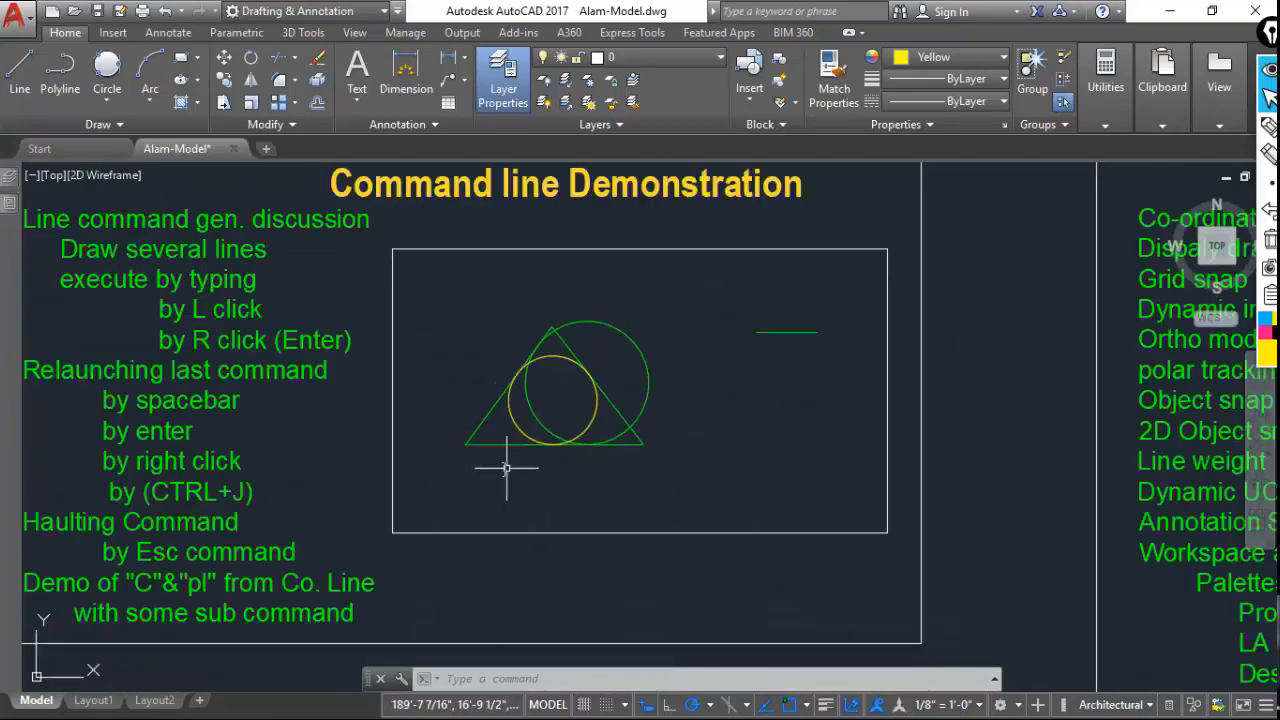
# Erase the triangle, both circles and the short horizontal line from the demonstration rectangle.
pyautogui.scroll(-2, 521, 475)
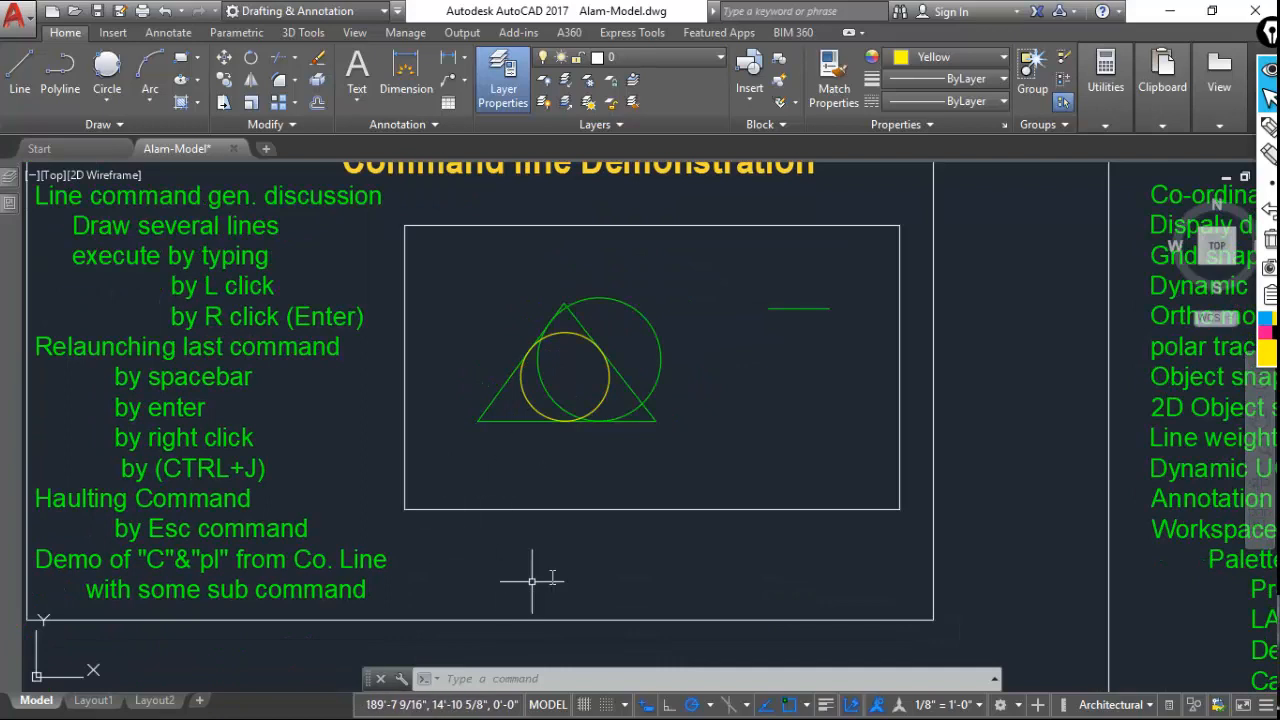
pyautogui.click(836, 291)
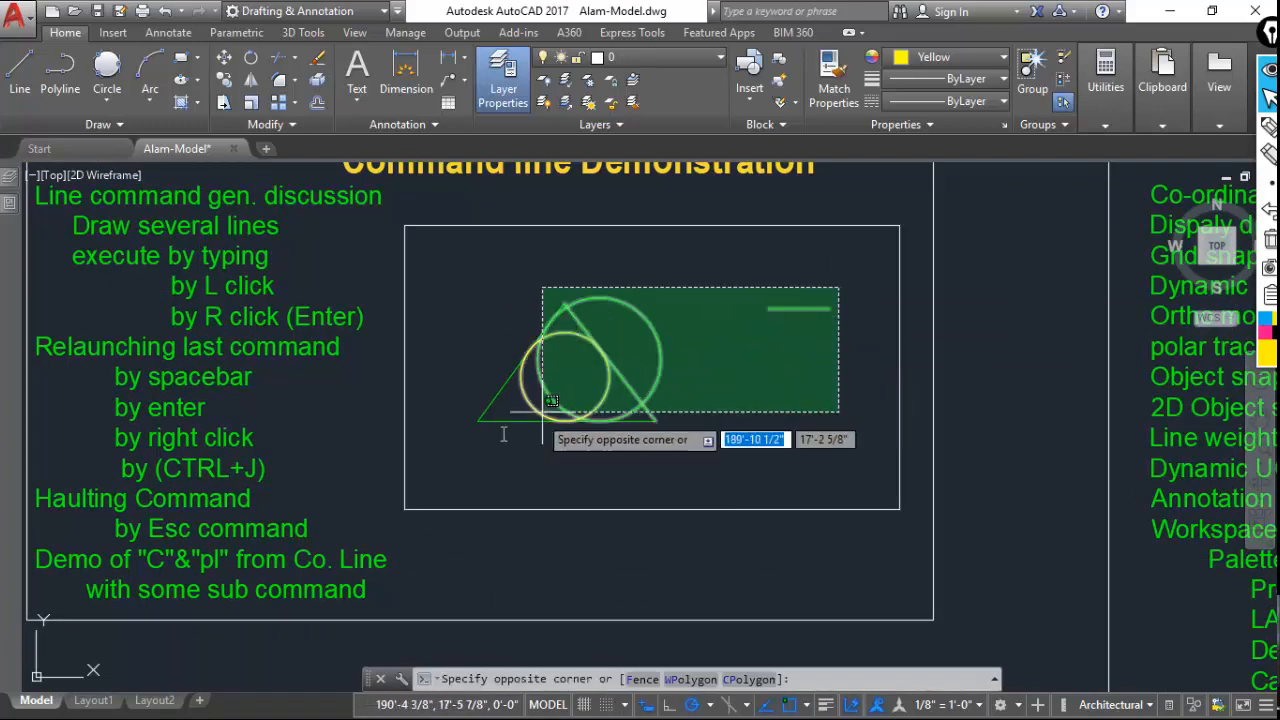
pyautogui.click(456, 464)
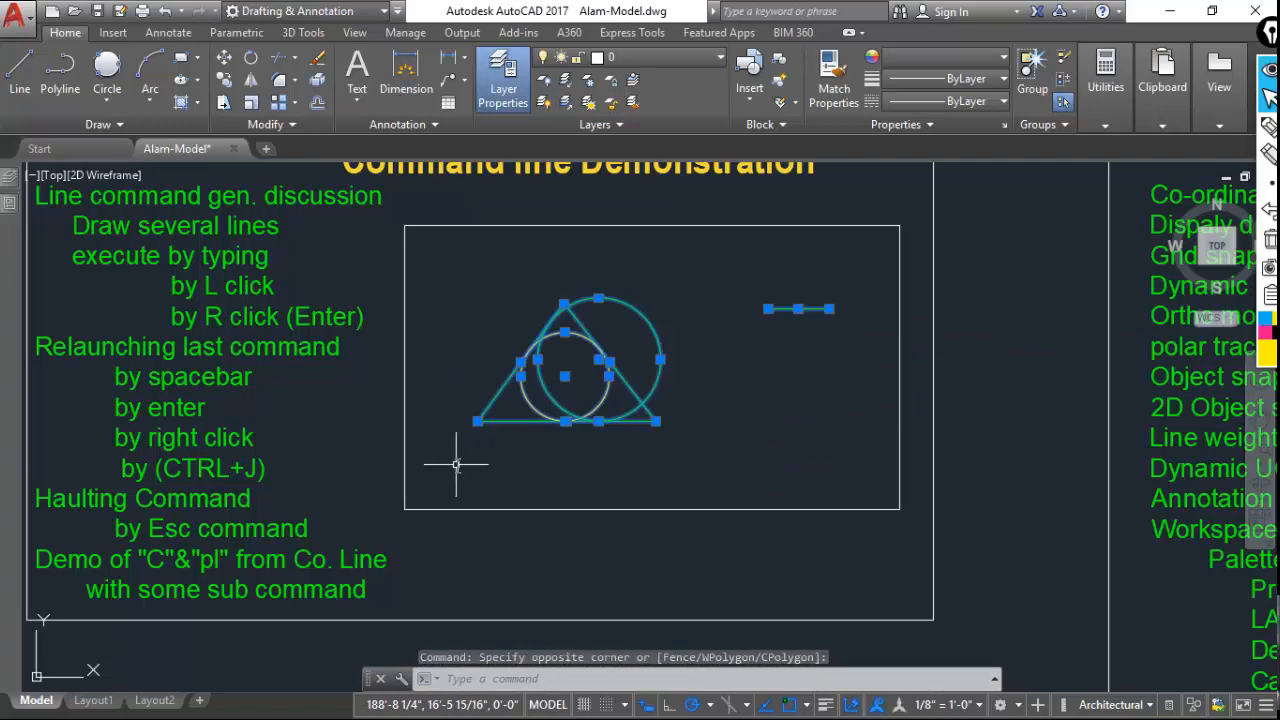
pyautogui.press('Delete')
# Draw a yellow horizontal polyline segment about 11" long in the left part of the demonstration rectangle, and erase it.
pyautogui.moveTo(540, 302)
pyautogui.mouseDown(button='middle')
pyautogui.moveTo(556, 253)
pyautogui.moveTo(532, 309)
pyautogui.mouseUp(button='middle')
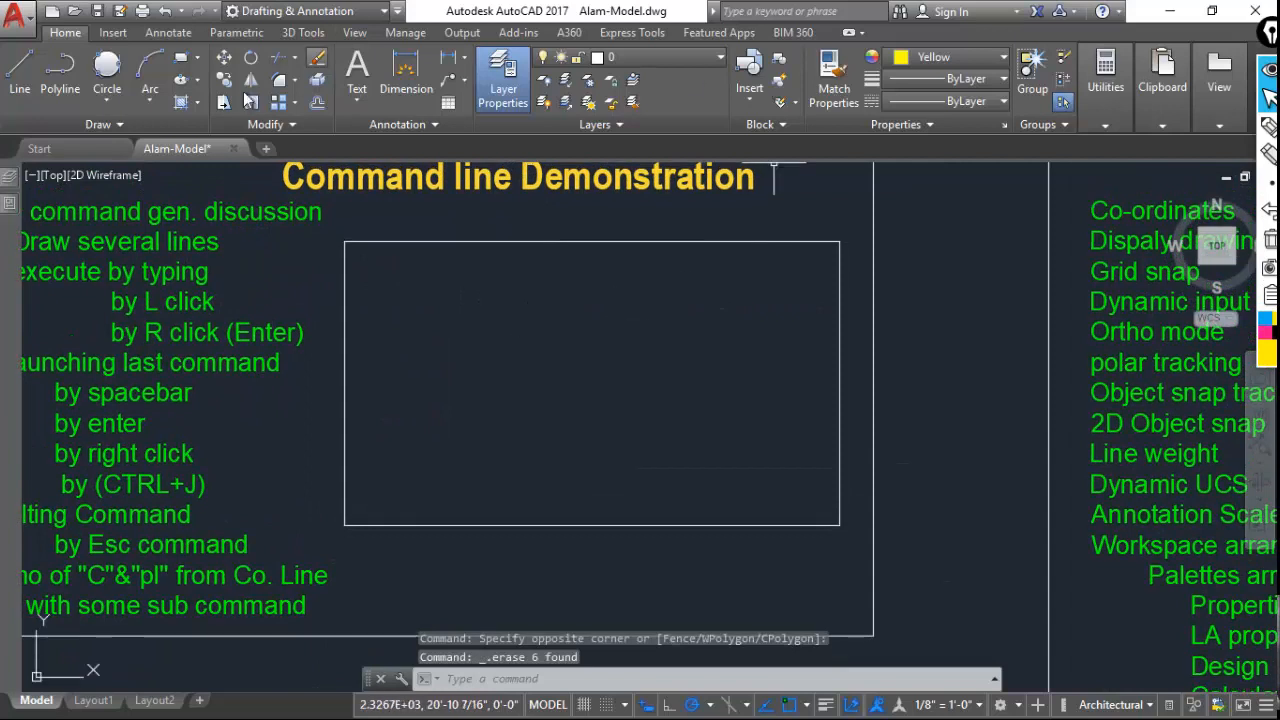
pyautogui.click(60, 75)
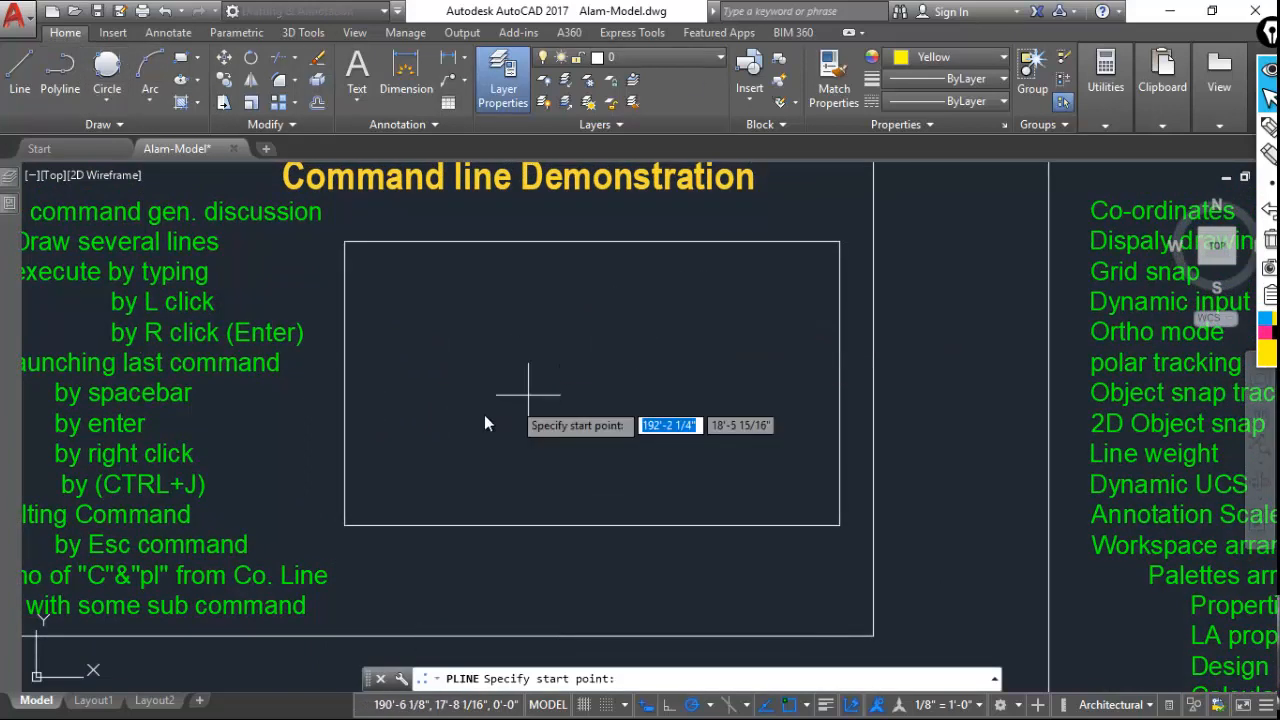
pyautogui.click(380, 379)
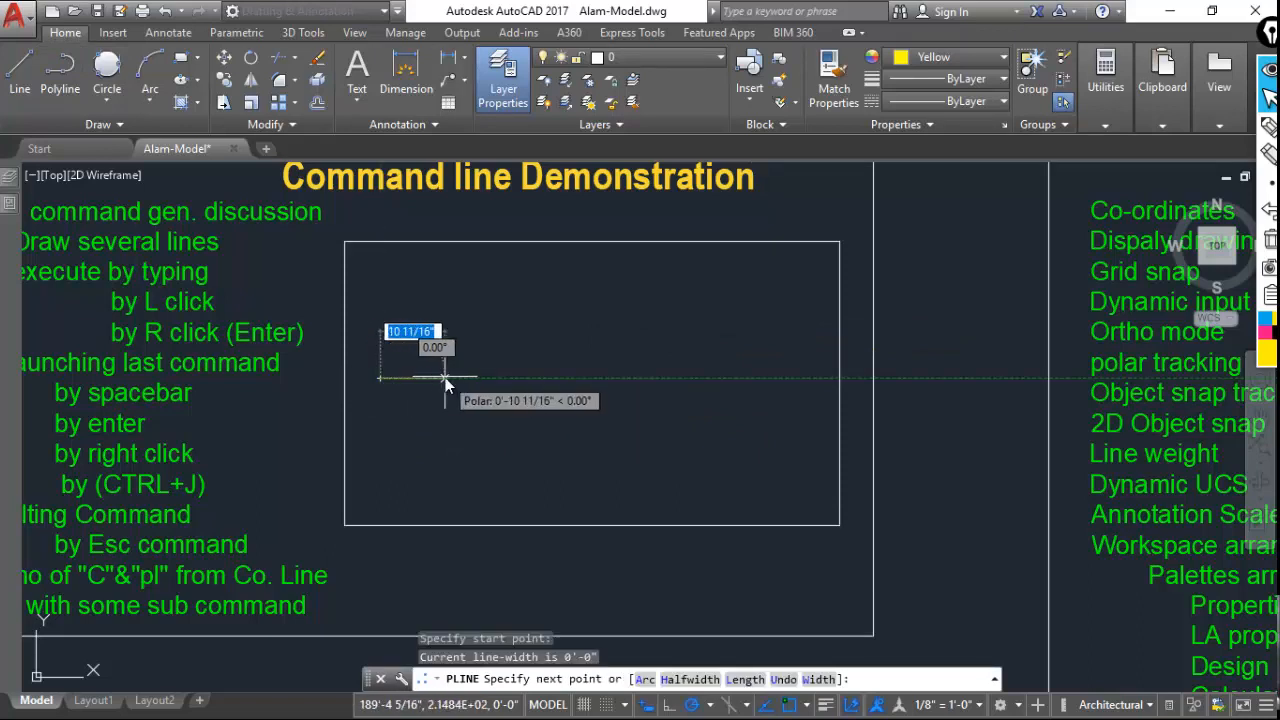
pyautogui.click(445, 377)
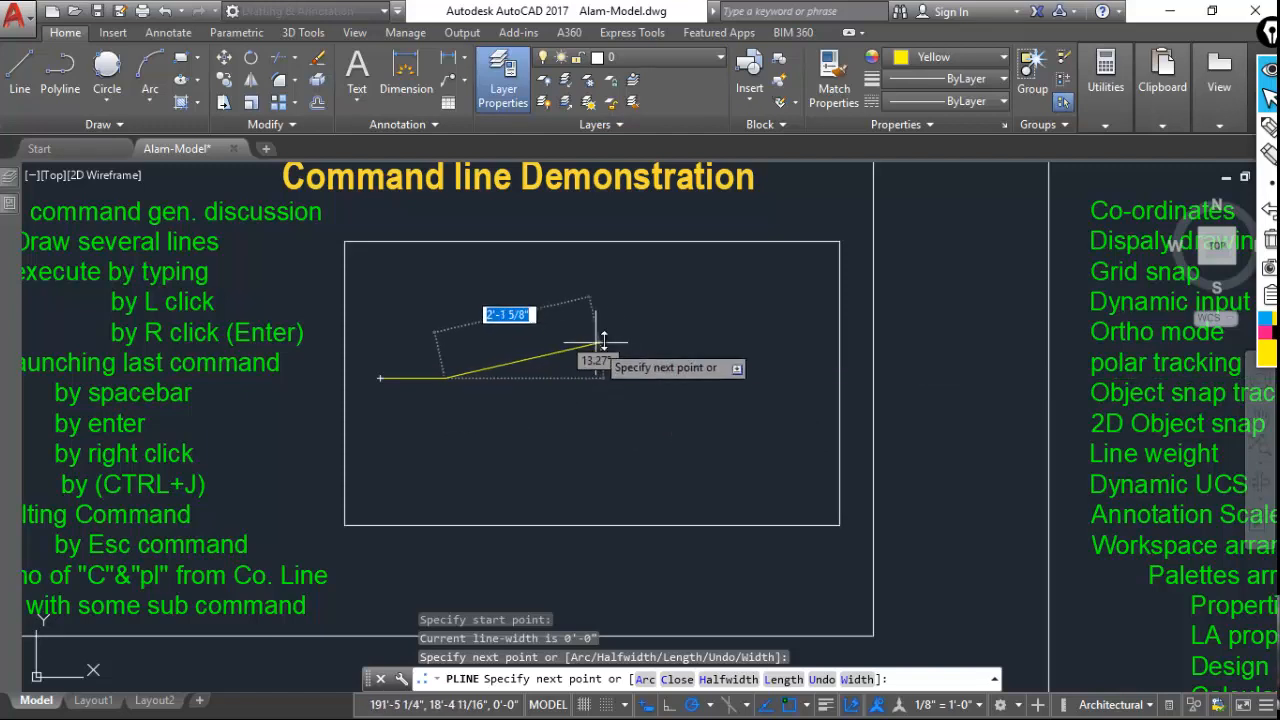
pyautogui.write('a')
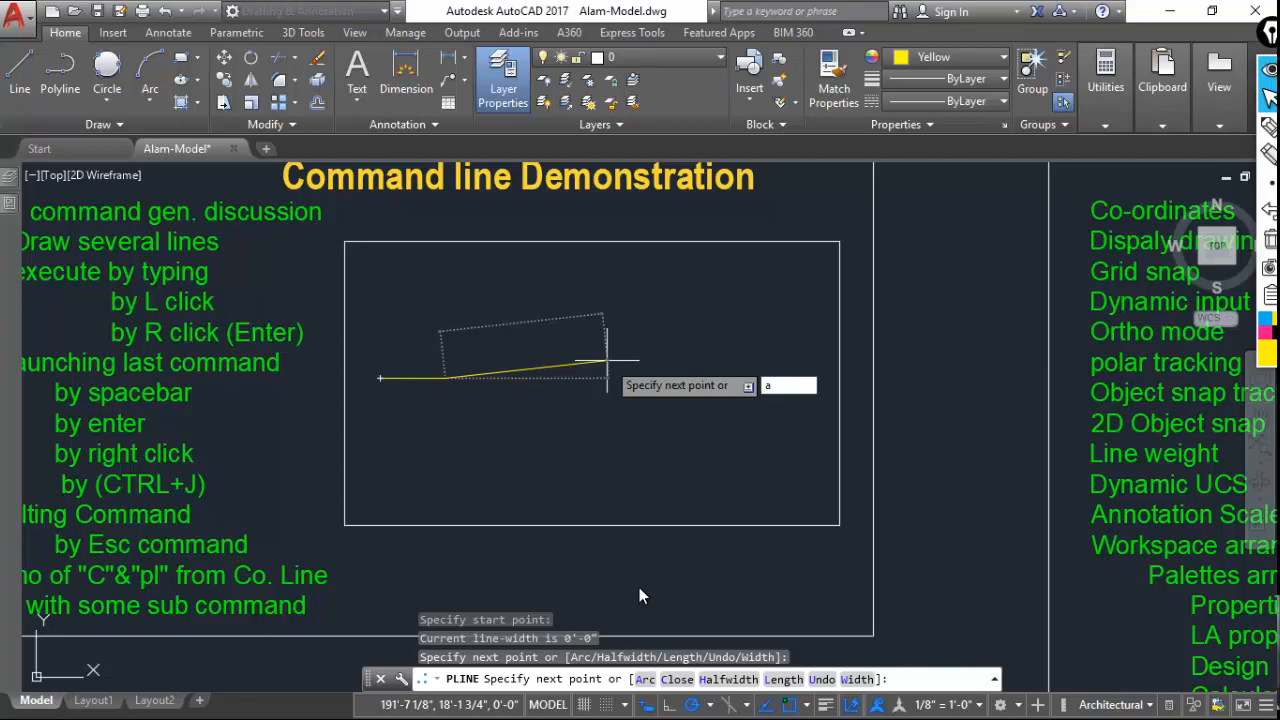
pyautogui.press('Escape')
pyautogui.click(466, 328)
pyautogui.click(398, 404)
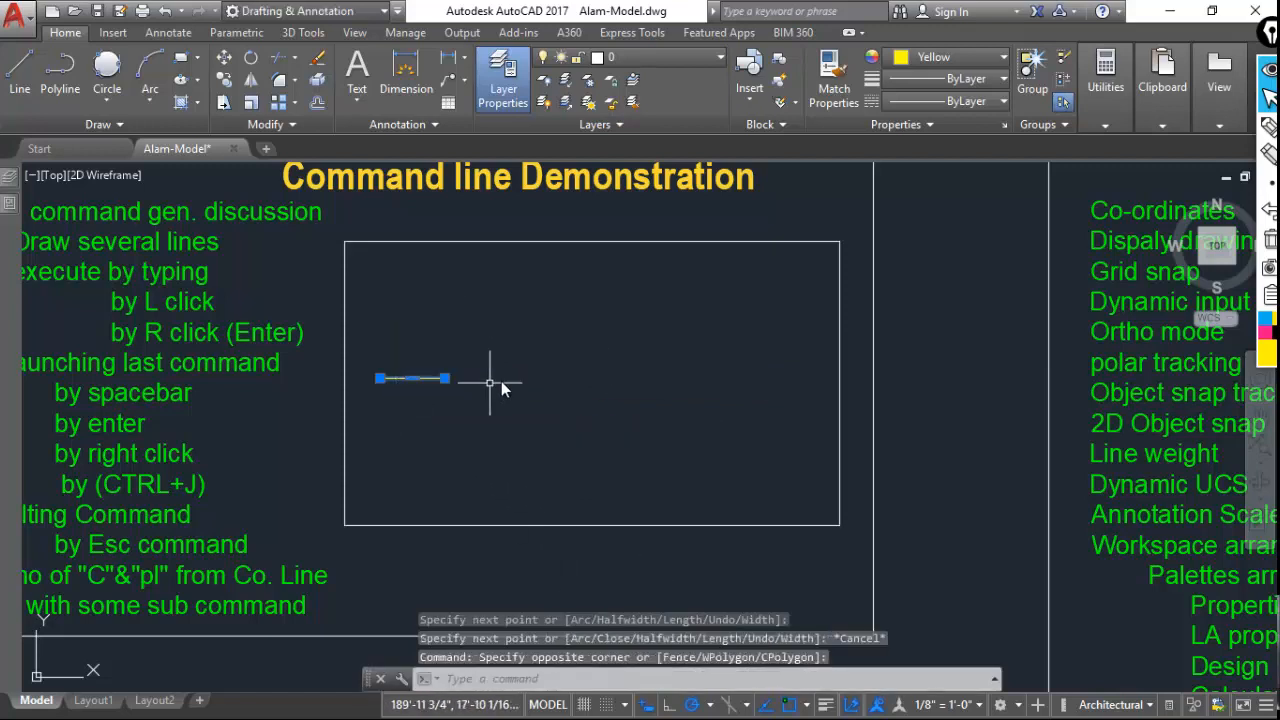
pyautogui.press('Delete')
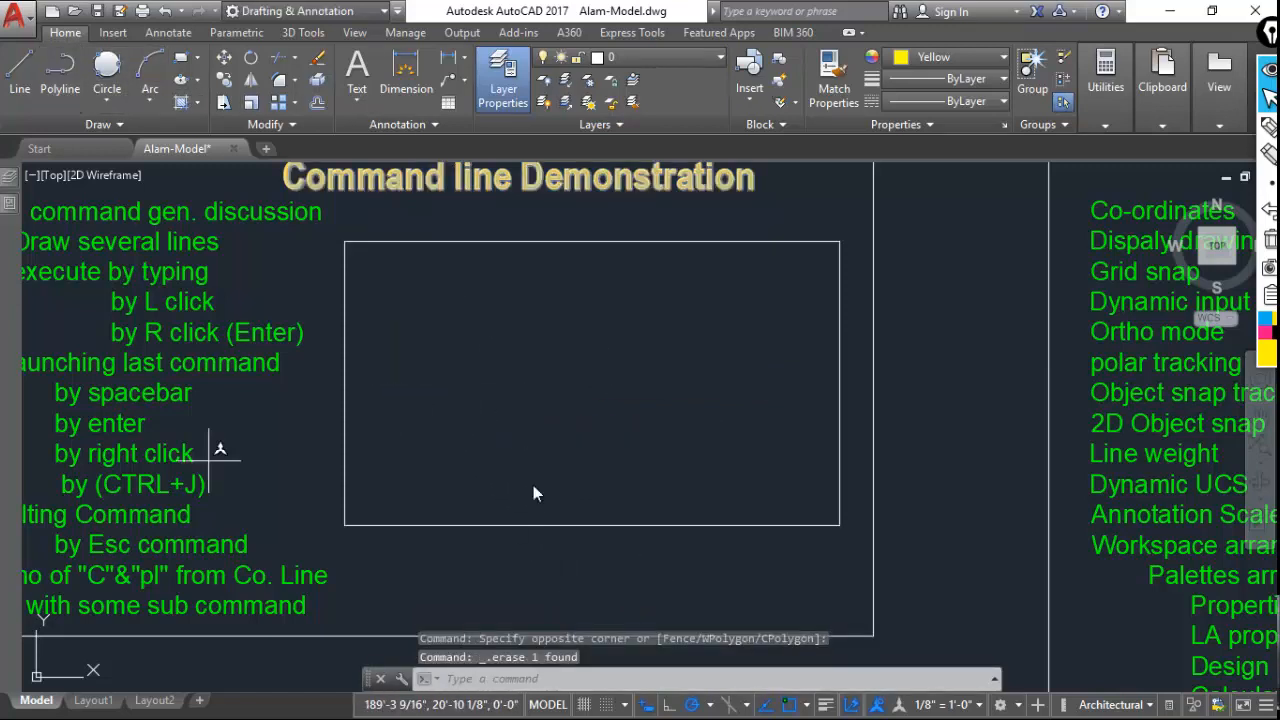
# Relaunch Polyline, draw another short horizontal segment in the left part of the rectangle, and erase it.
pyautogui.press('space')
pyautogui.click(385, 372)
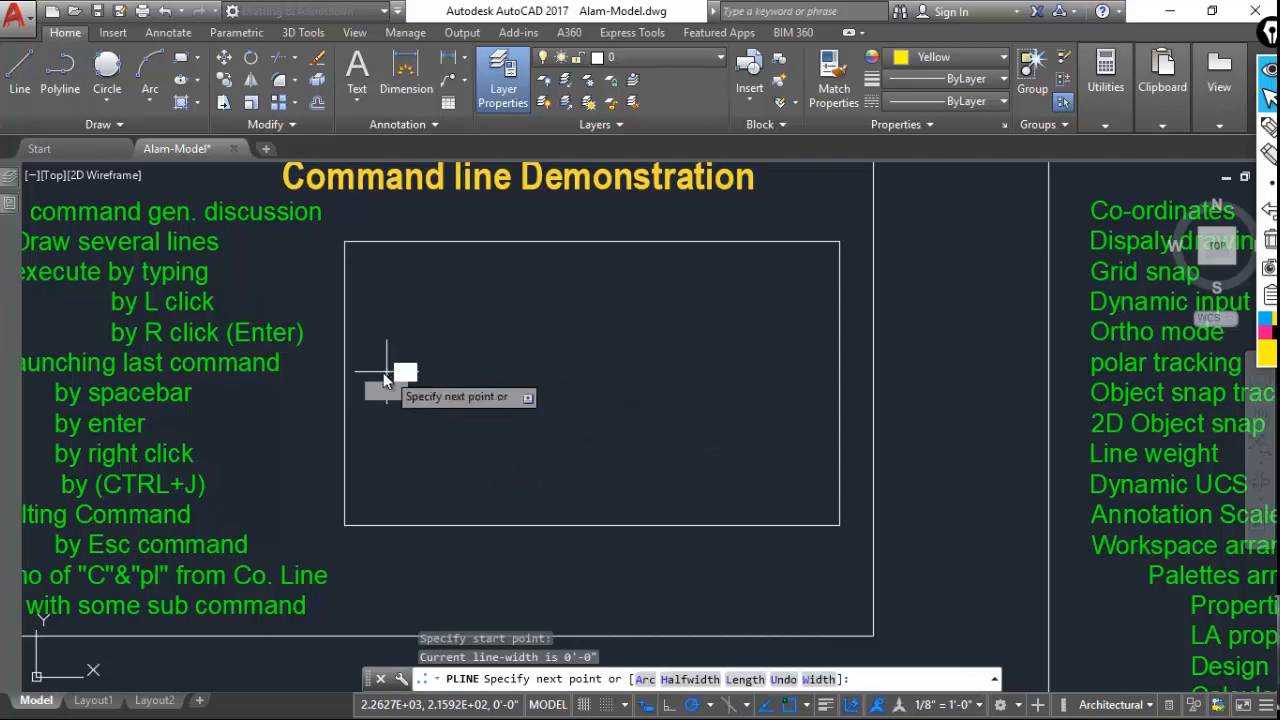
pyautogui.click(449, 370)
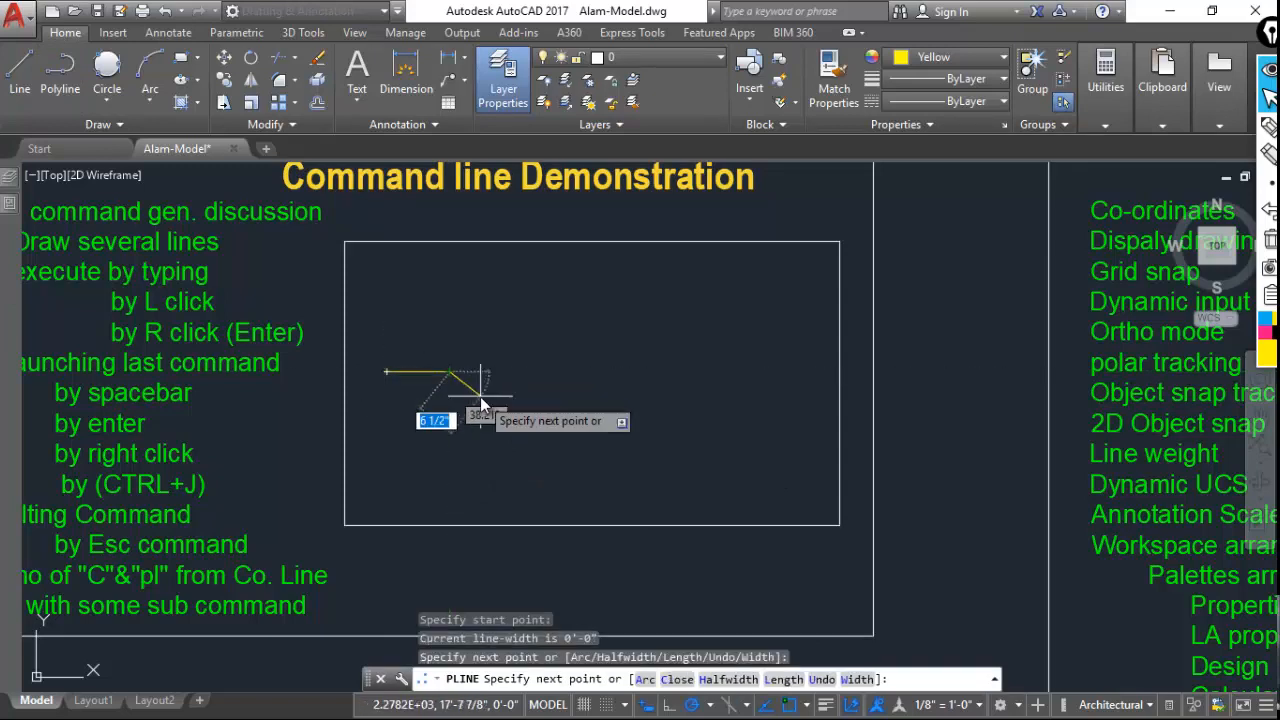
pyautogui.press('Escape')
pyautogui.click(473, 367)
pyautogui.click(401, 411)
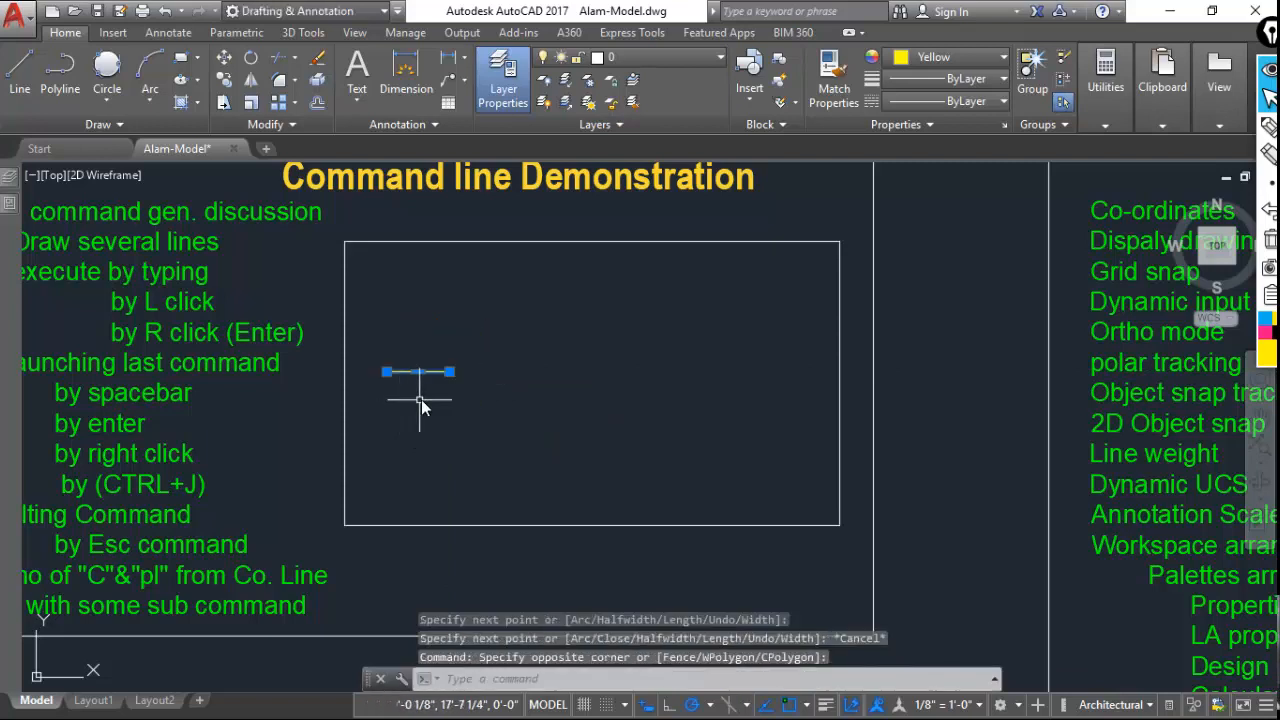
pyautogui.press('Delete')
# Start a polyline with a short horizontal segment in the rectangle's left part and add an upward-bulging arc using the Arc option's Second pt method.
pyautogui.click(60, 72)
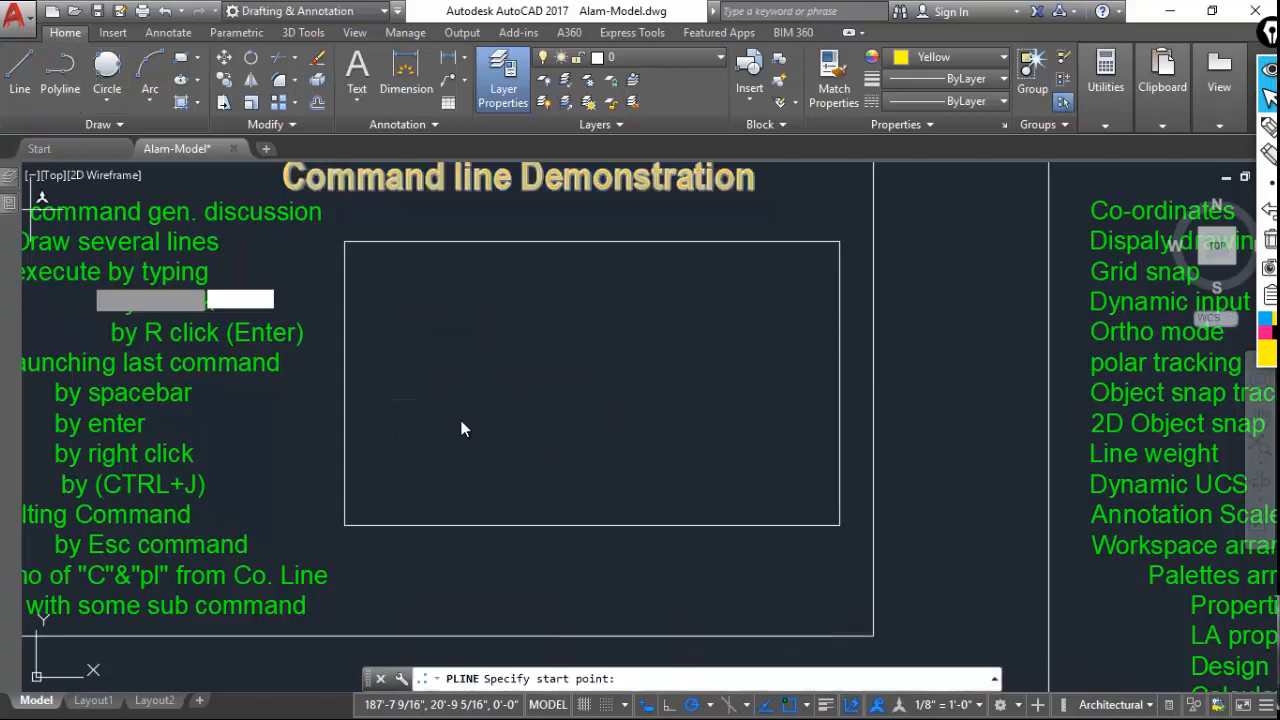
pyautogui.click(369, 381)
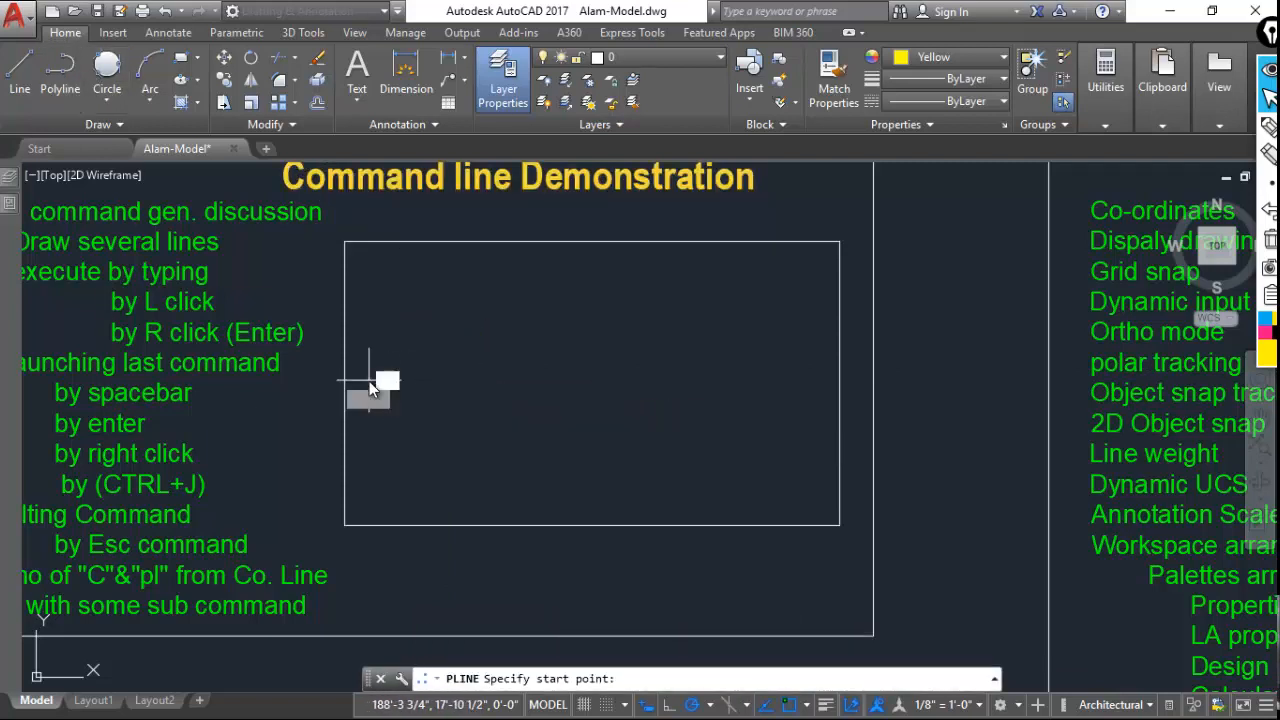
pyautogui.click(440, 381)
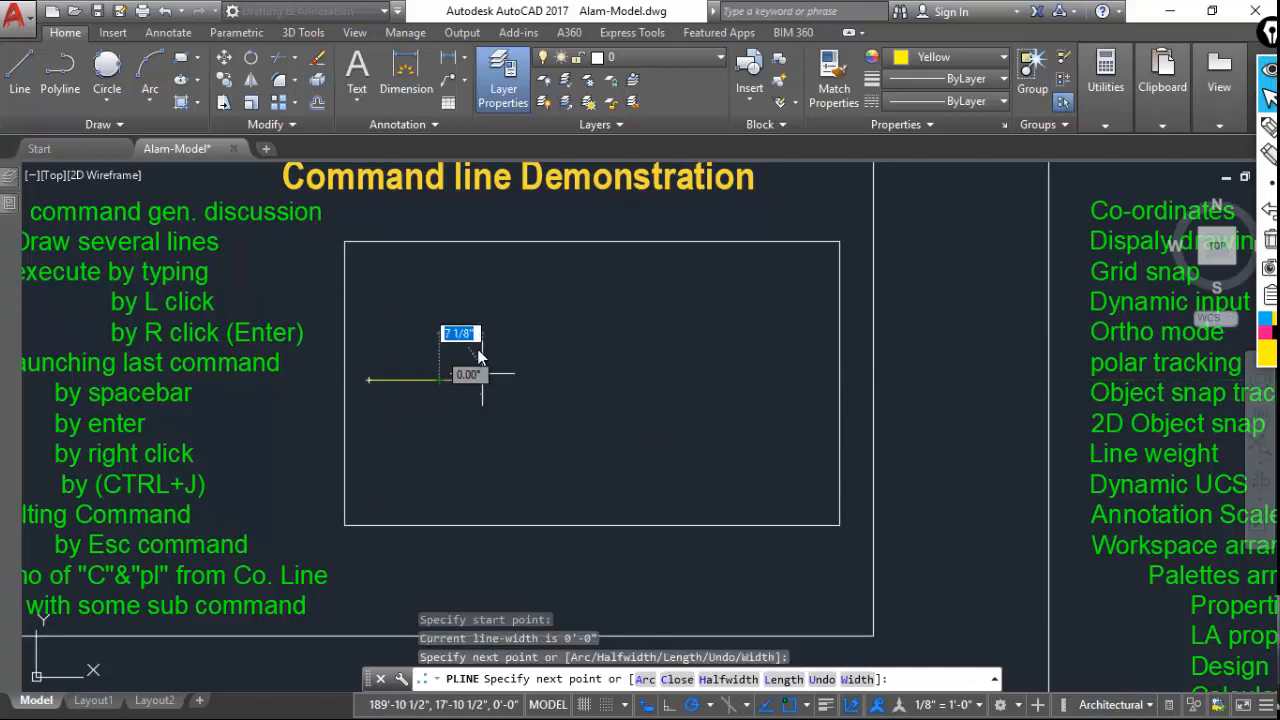
pyautogui.click(645, 681)
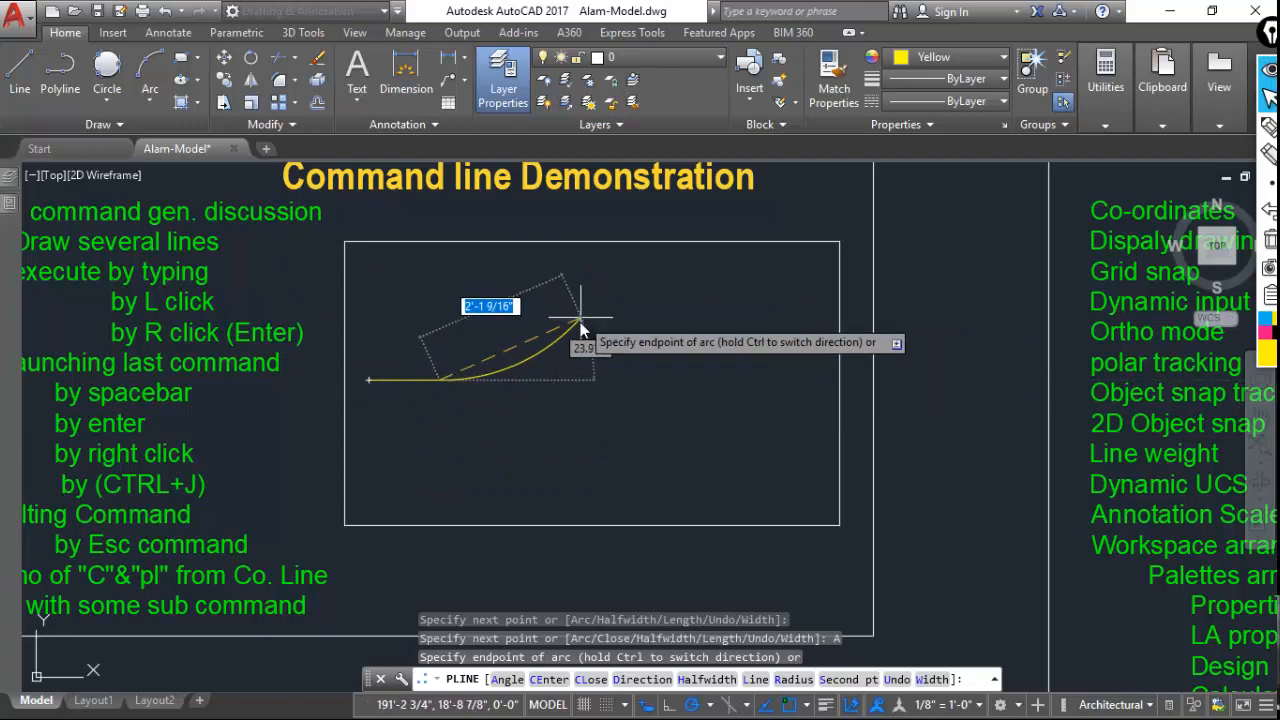
pyautogui.click(829, 680)
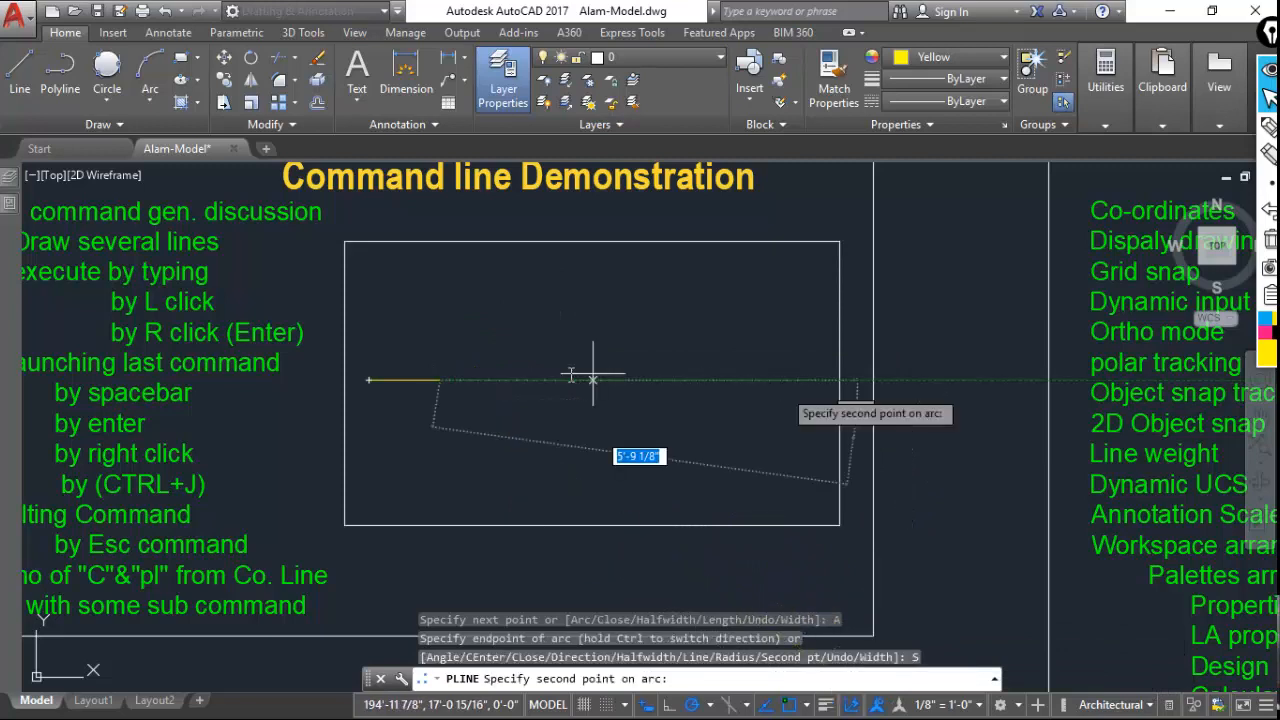
pyautogui.click(514, 318)
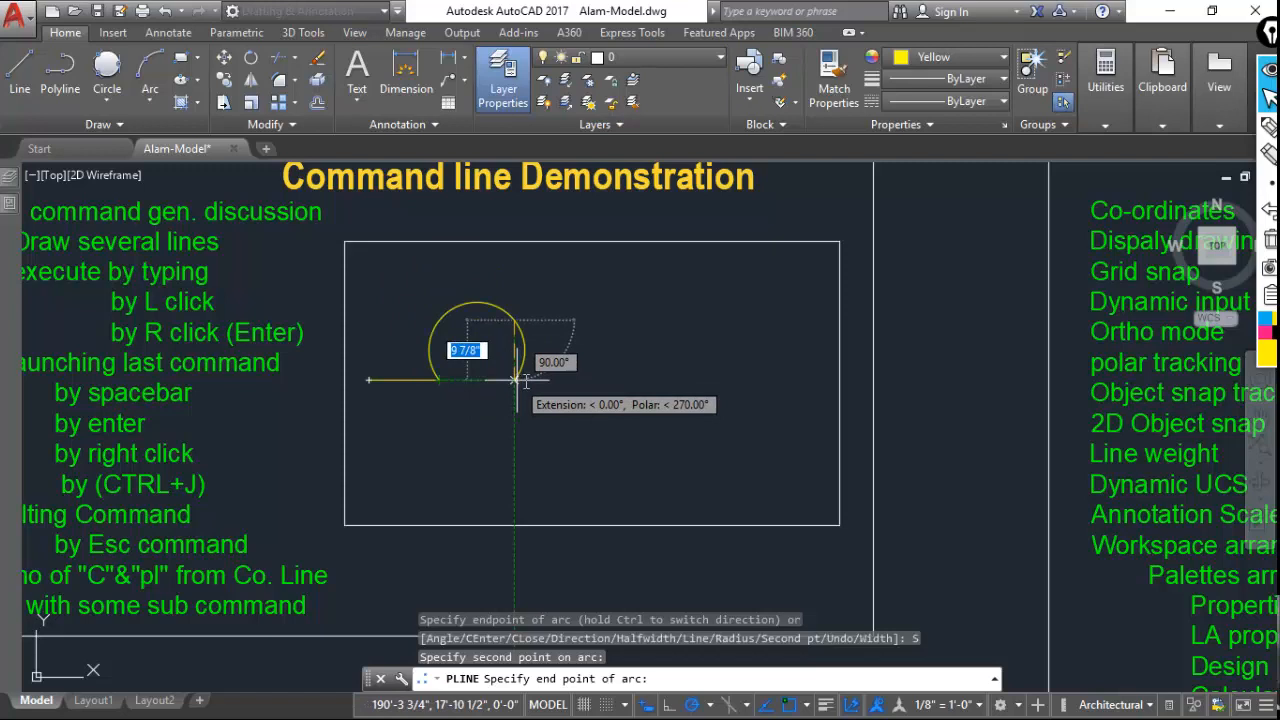
pyautogui.click(547, 380)
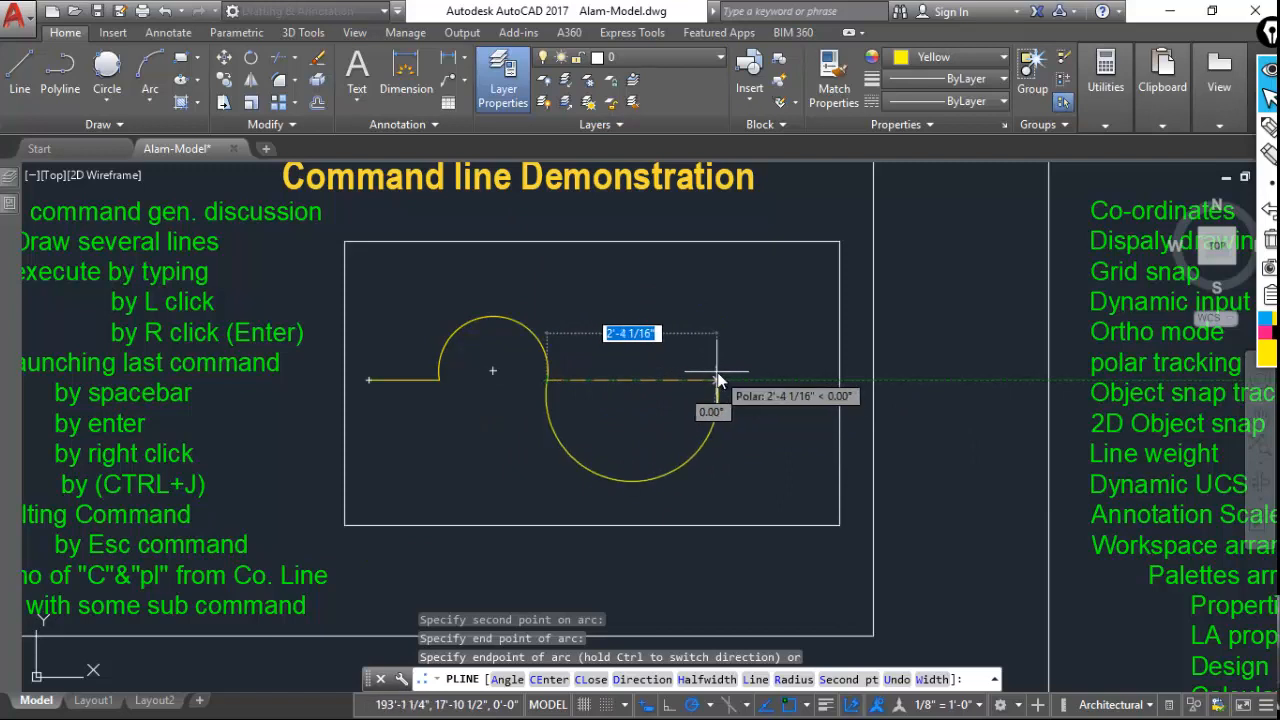
# Switch the polyline back to Line mode, add a horizontal segment running right from the arc's end, and finish the polyline.
pyautogui.press('ctrl')
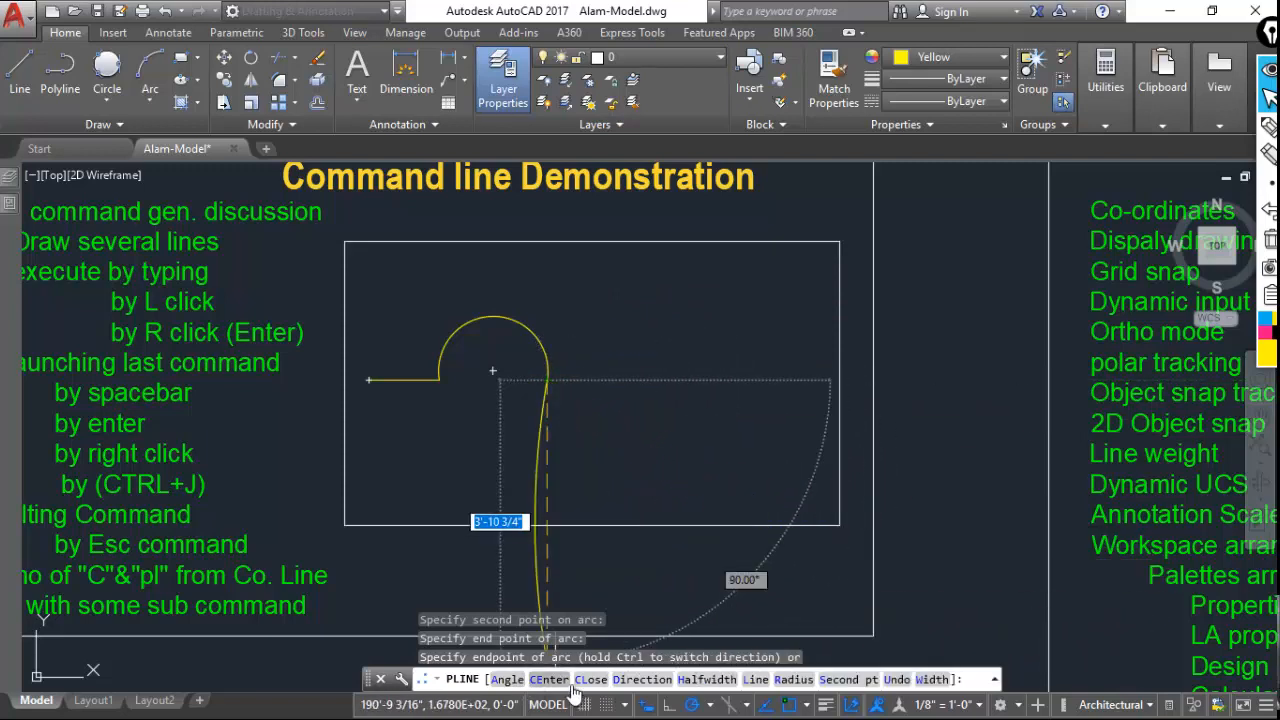
pyautogui.click(755, 679)
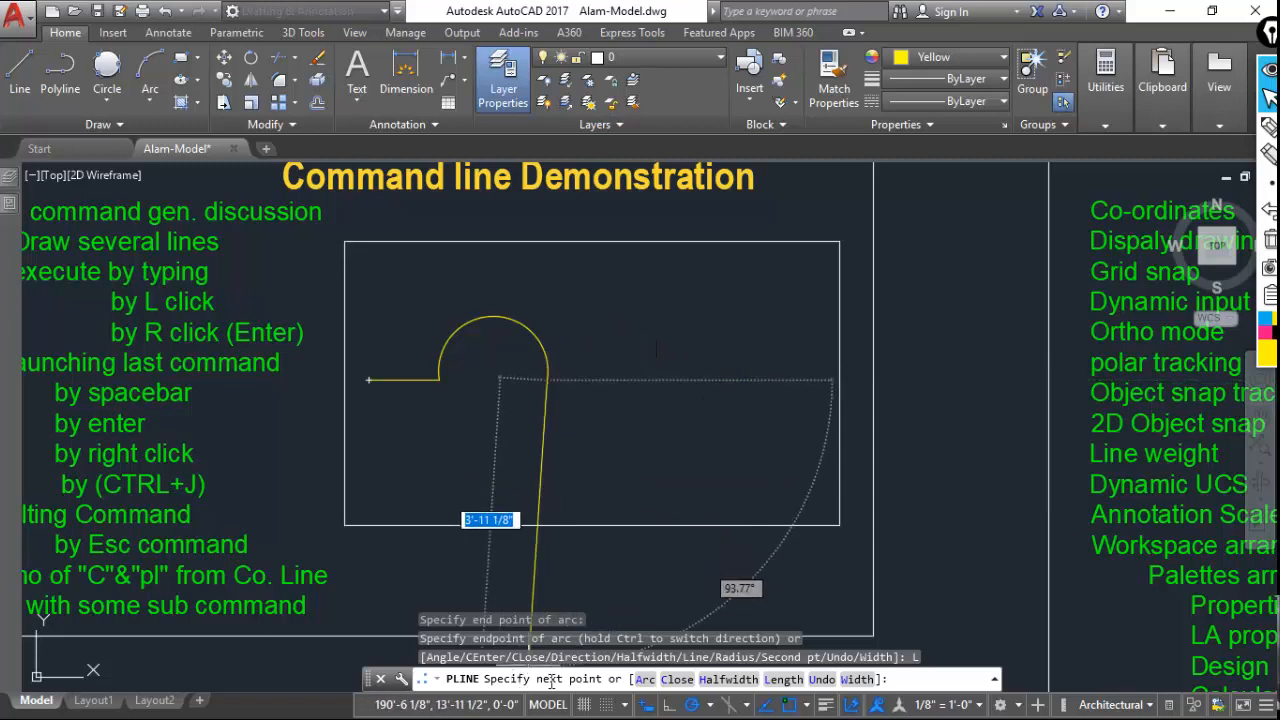
pyautogui.click(667, 379)
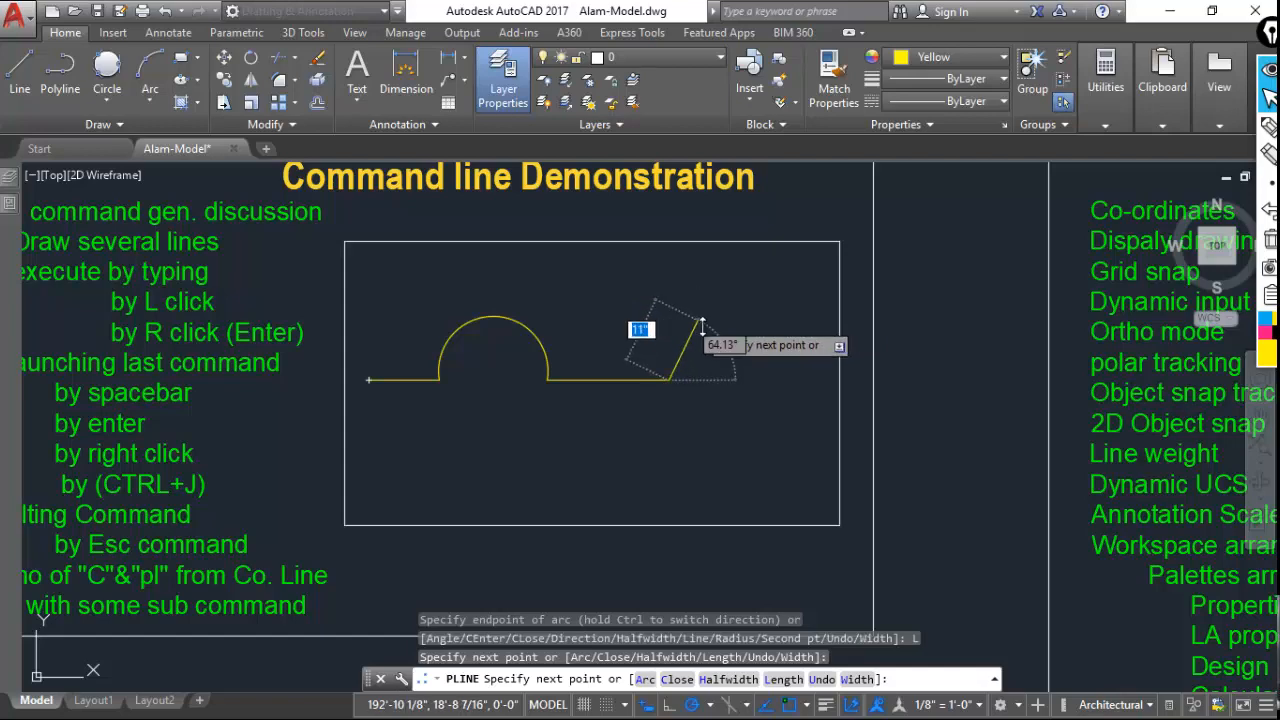
pyautogui.press('Return')
pyautogui.scroll(-5, 609, 371)
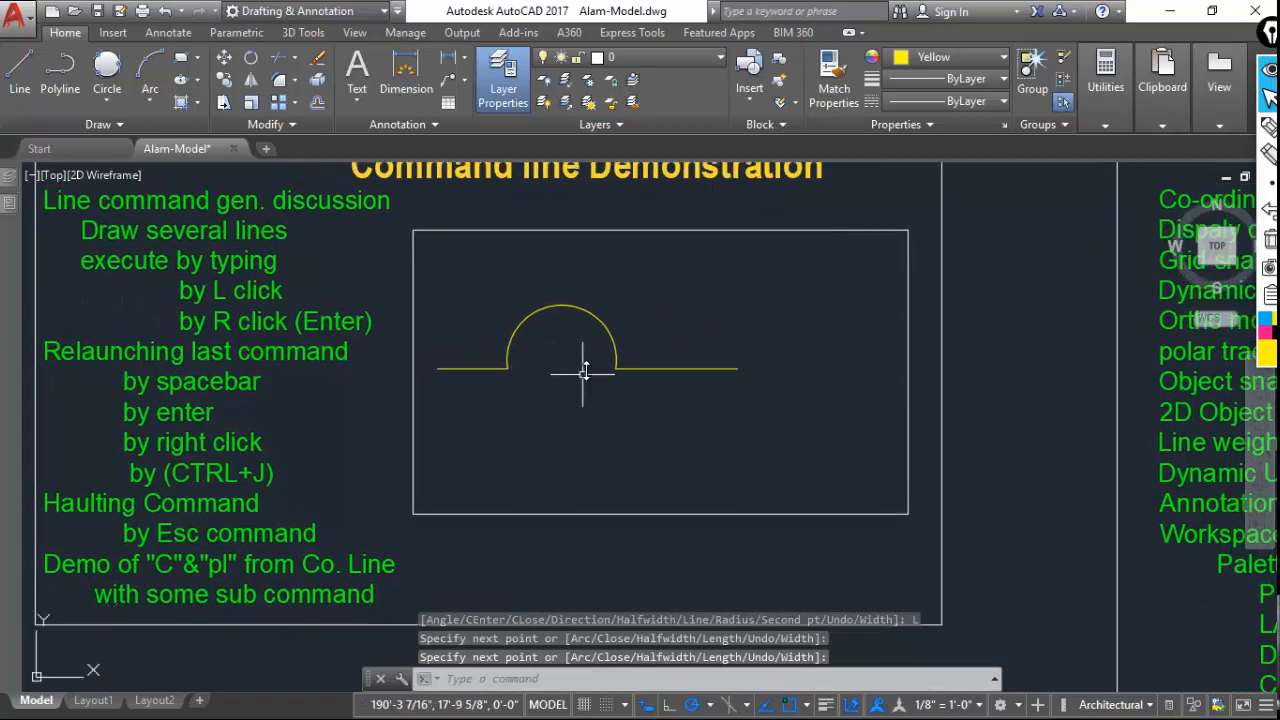
pyautogui.moveTo(518, 360); pyautogui.dragTo(526, 357, button='middle')
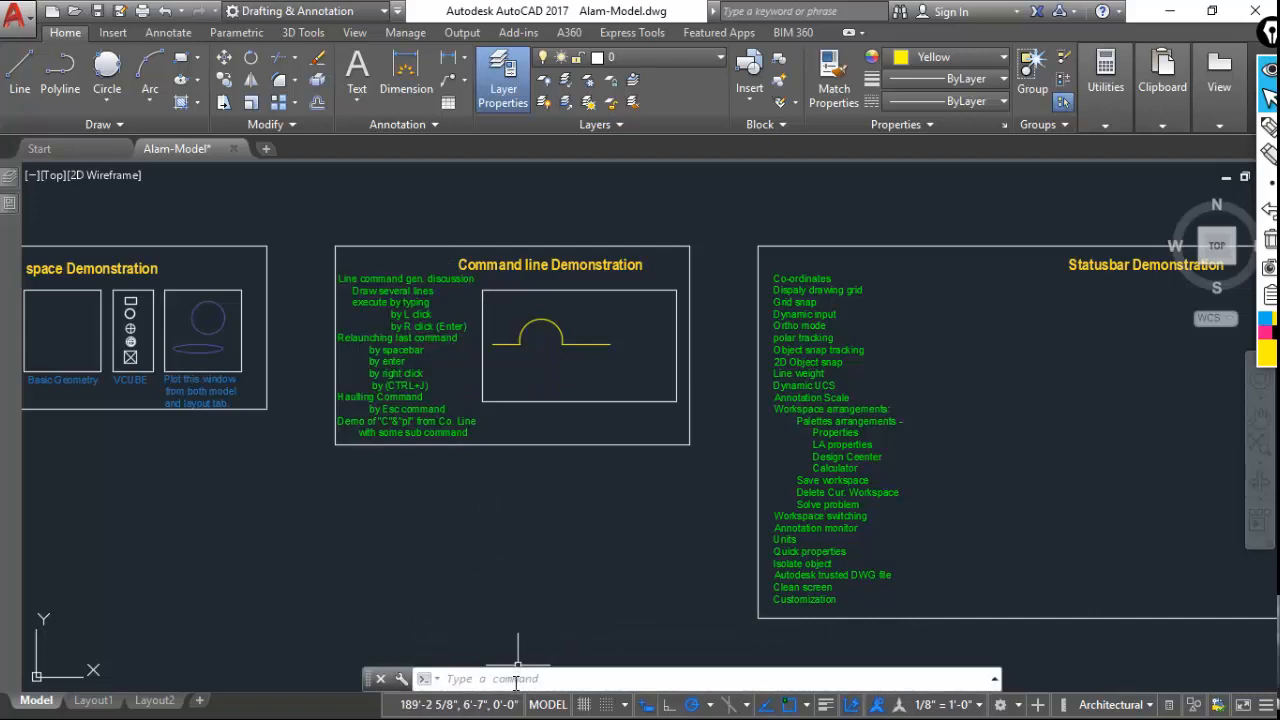
pyautogui.moveTo(476, 512); pyautogui.dragTo(523, 531, button='middle')
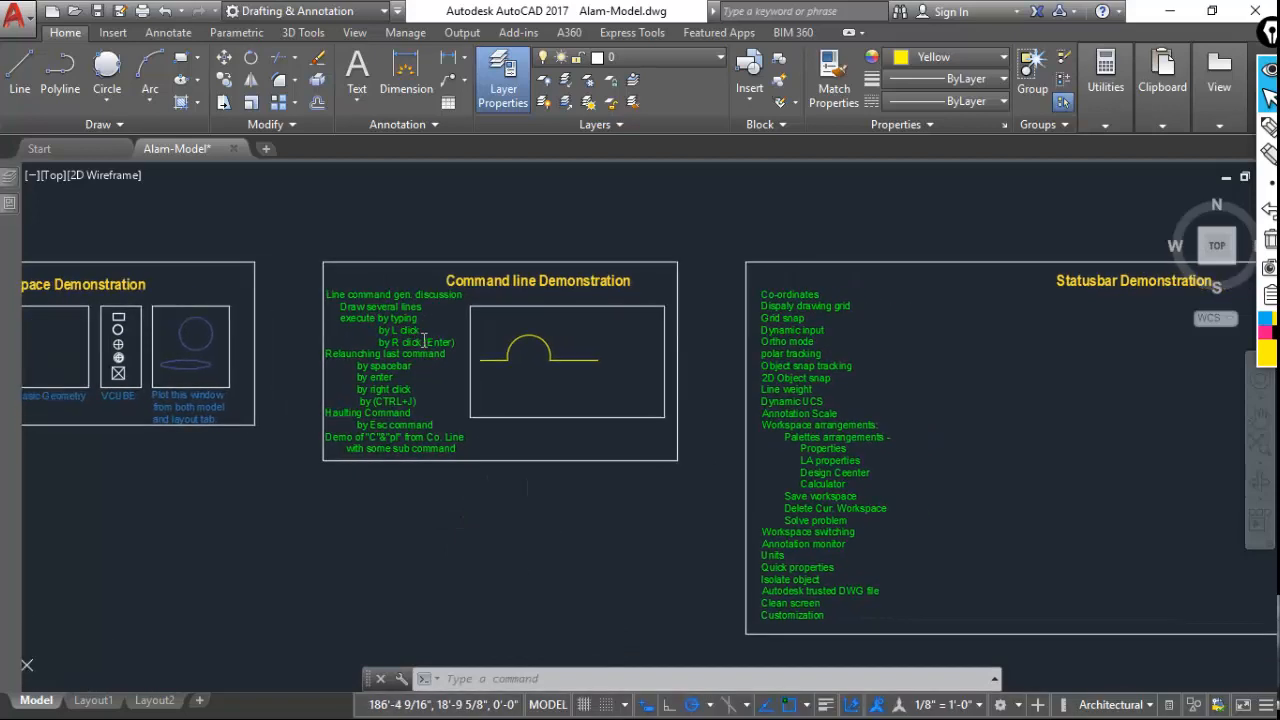